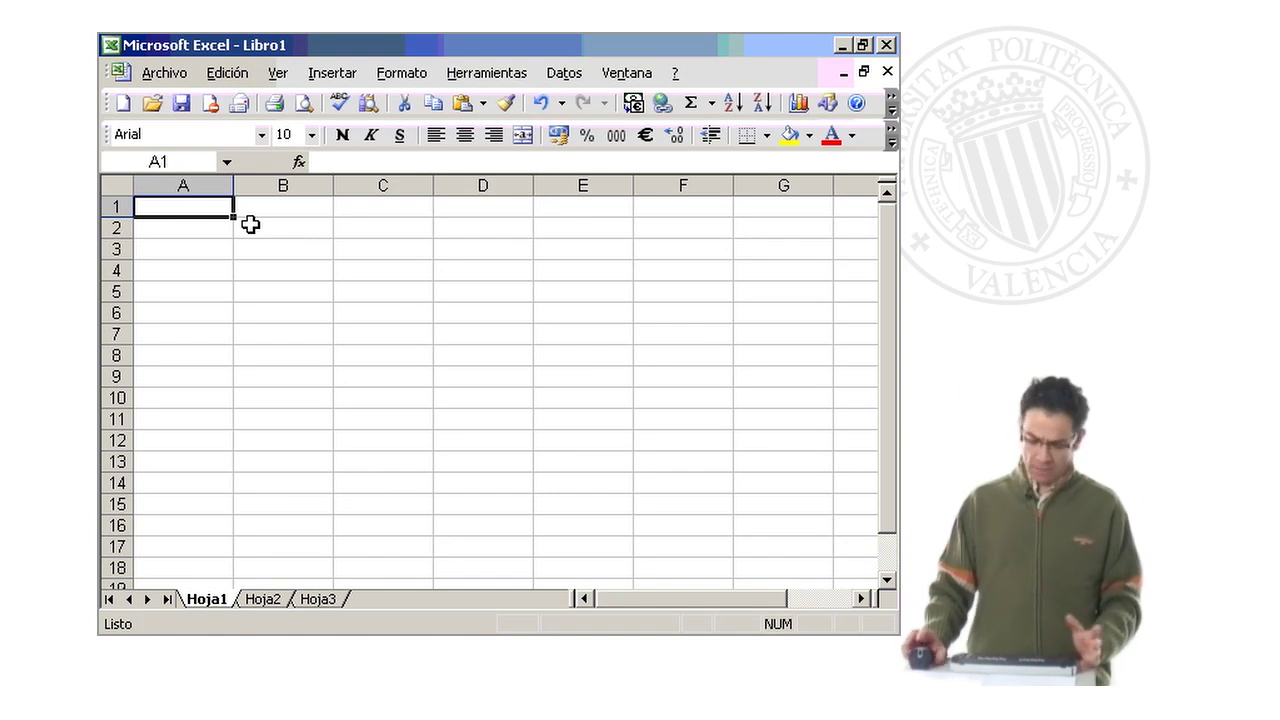
- Enter quantities 509 in B1 and 308 in B2, then type 'Tornillos' in A1
{"action": "key", "text": "Right"}
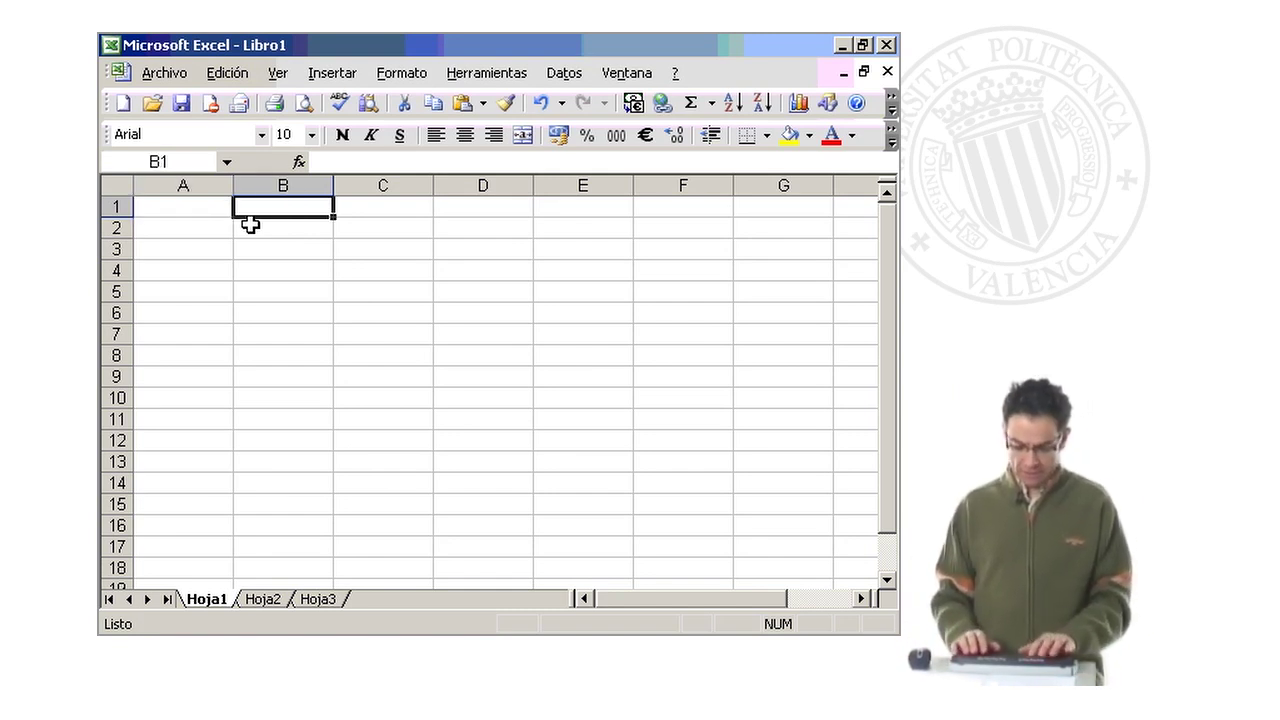
{"action": "type", "text": "509"}
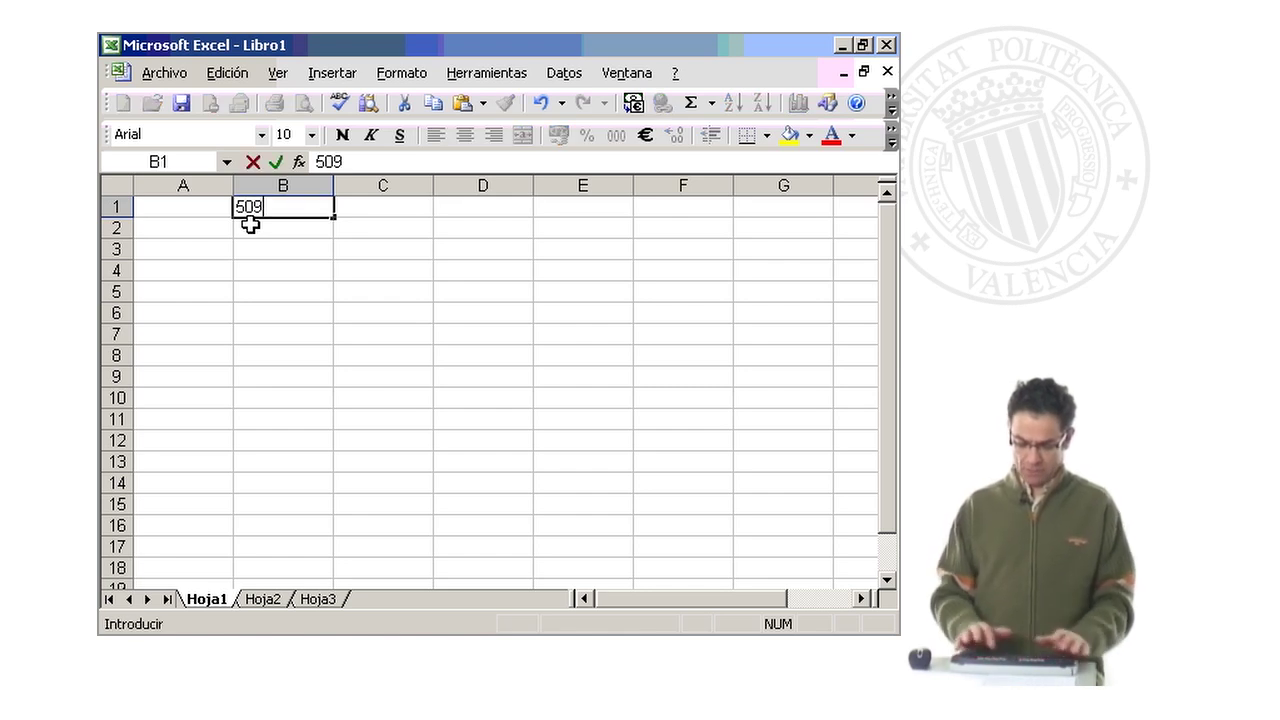
{"action": "key", "text": "Return"}
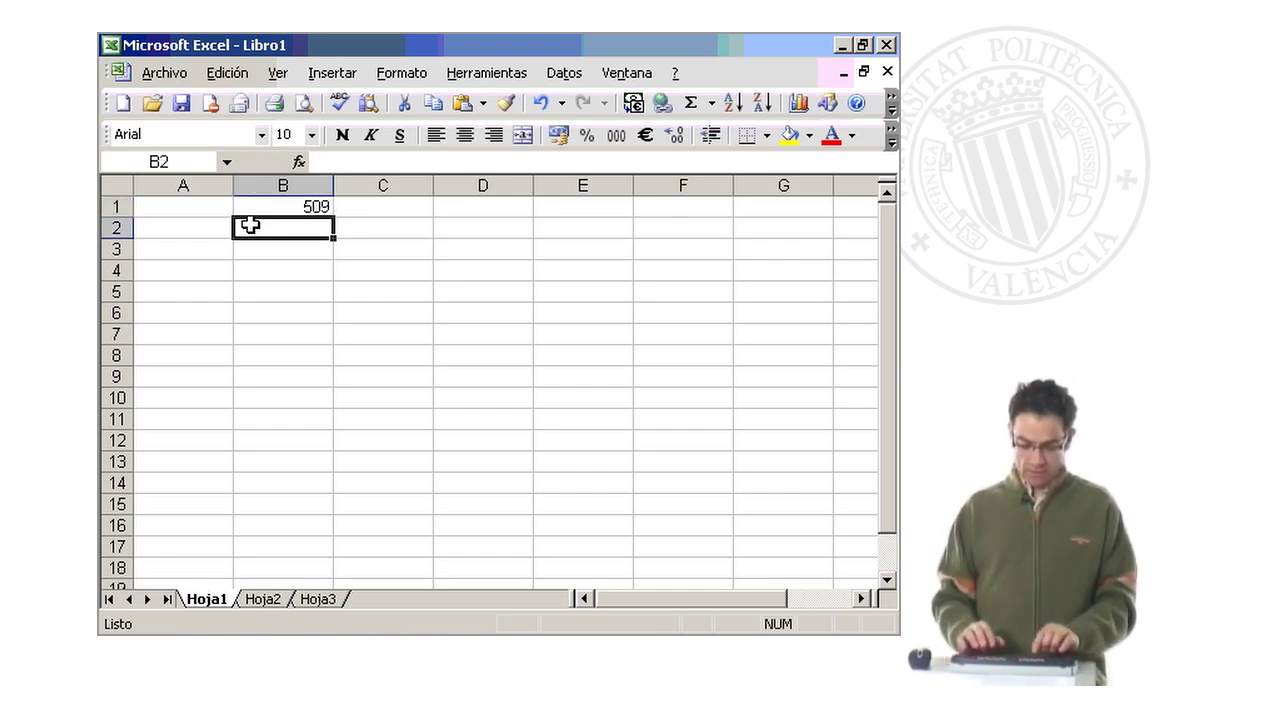
{"action": "type", "text": "308"}
{"action": "key", "text": "Left"}
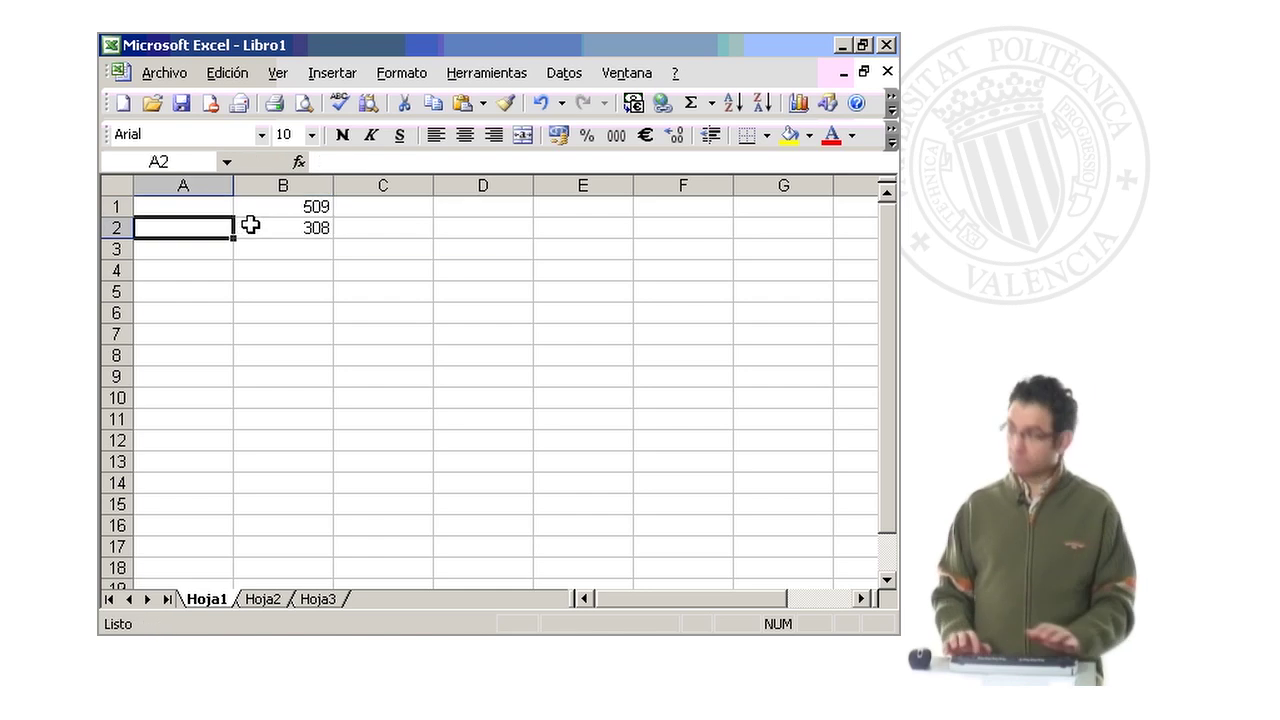
{"action": "key", "text": "Up"}
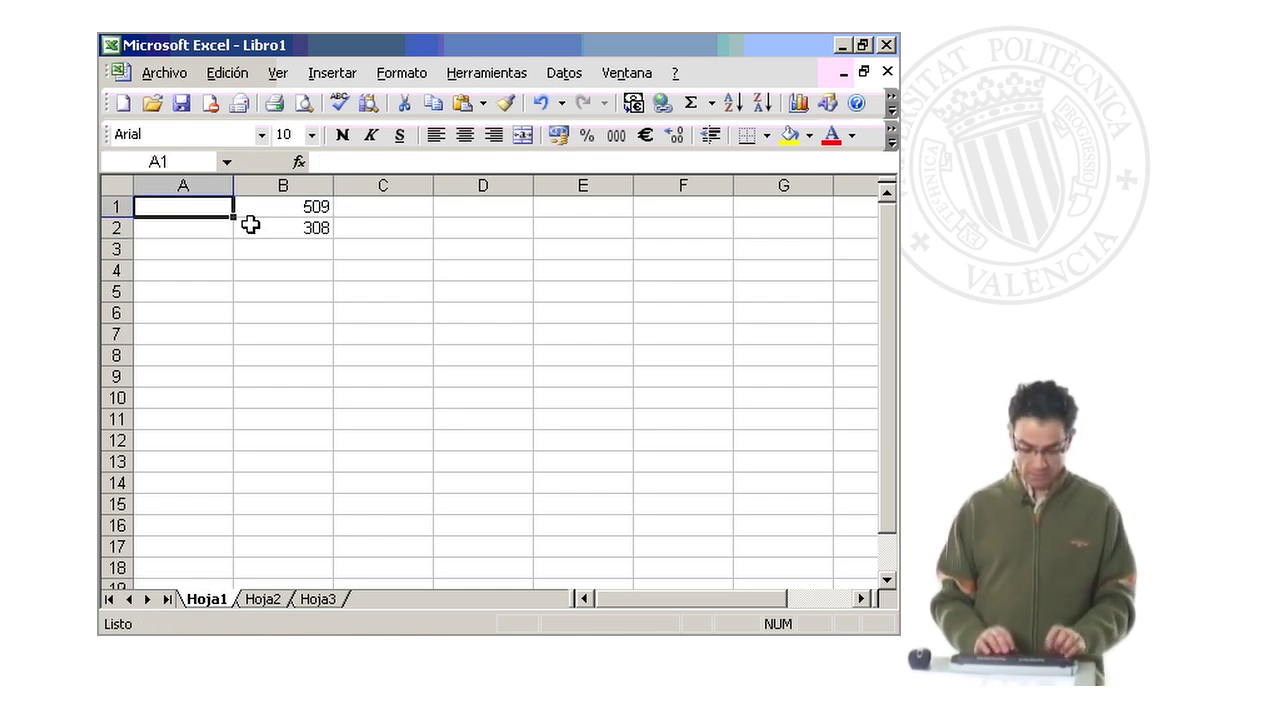
{"action": "type", "text": "Tornillos"}
- Confirm 'Tornillos' in A1 and enter 'Tuercas' in A2, correcting the typo
{"action": "key", "text": "Return"}
{"action": "type", "text": "Turtcazsd"}
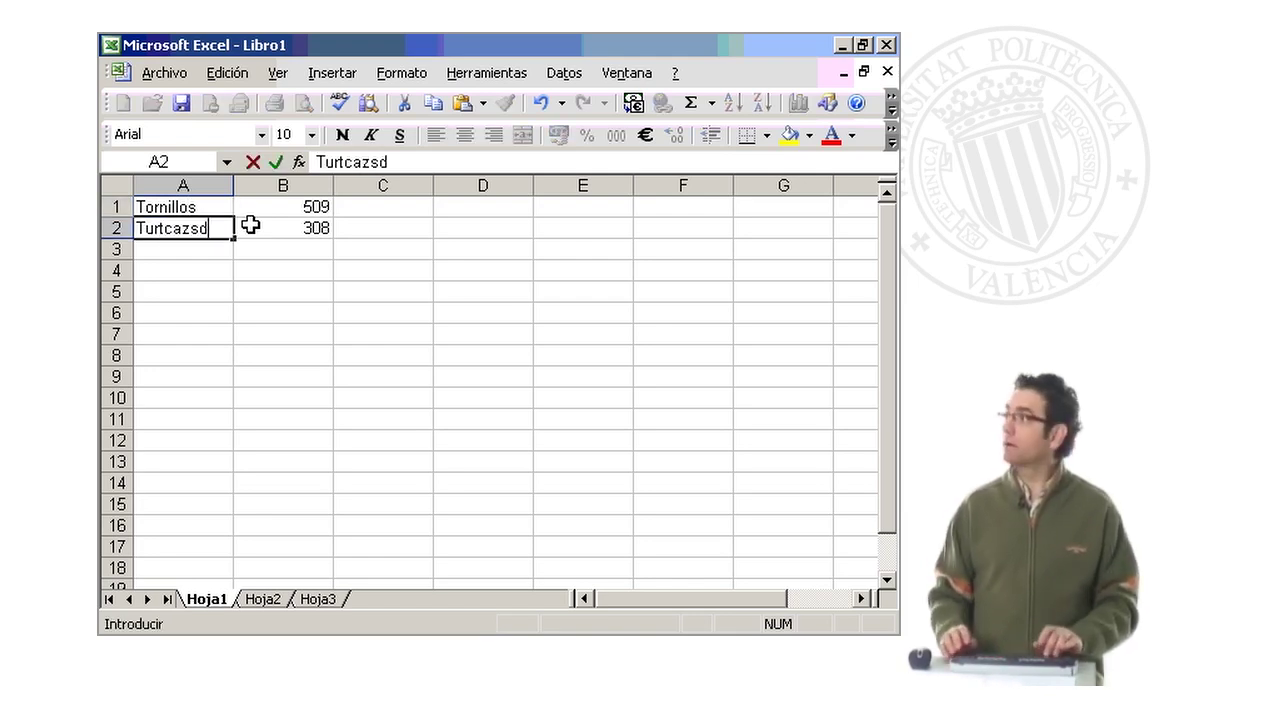
{"action": "key", "text": "BackSpace"}
{"action": "key", "text": "BackSpace"}
{"action": "key", "text": "BackSpace"}
{"action": "key", "text": "BackSpace"}
{"action": "key", "text": "BackSpace"}
{"action": "key", "text": "BackSpace"}
{"action": "key", "text": "BackSpace"}
{"action": "type", "text": "ercas"}
{"action": "key", "text": "Return"}
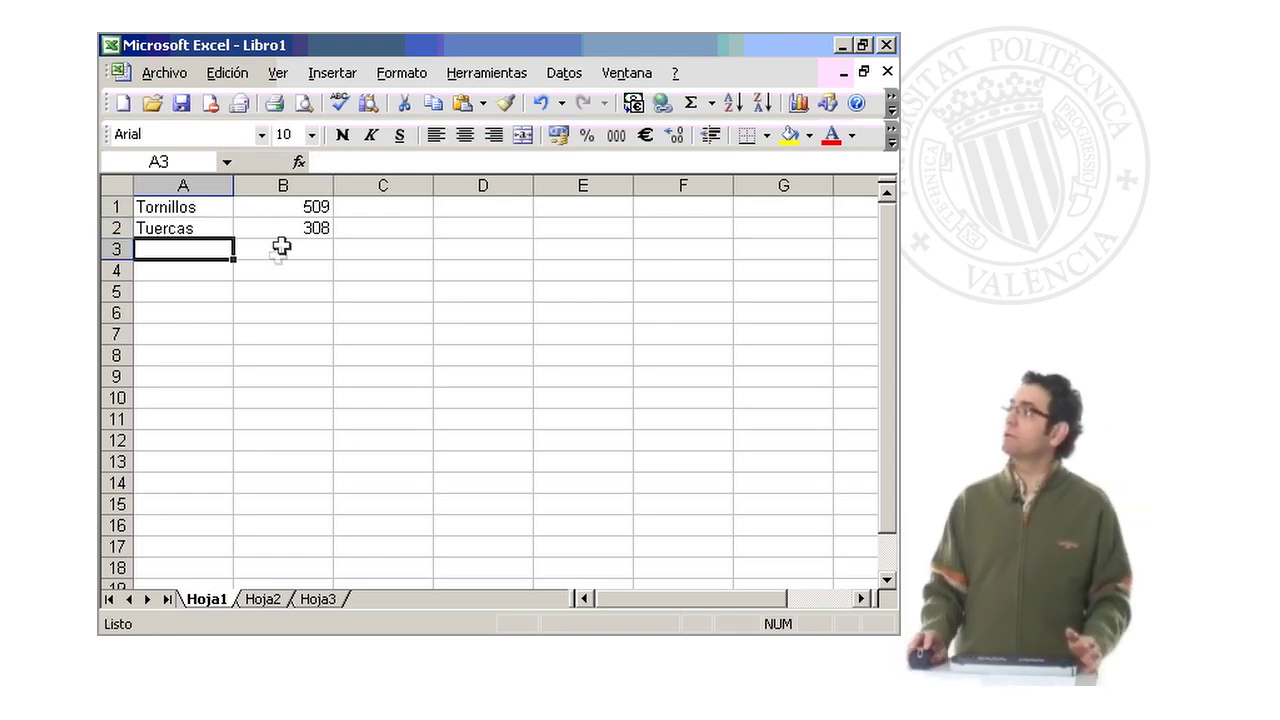
{"action": "left_click", "coordinate": [288, 270]}
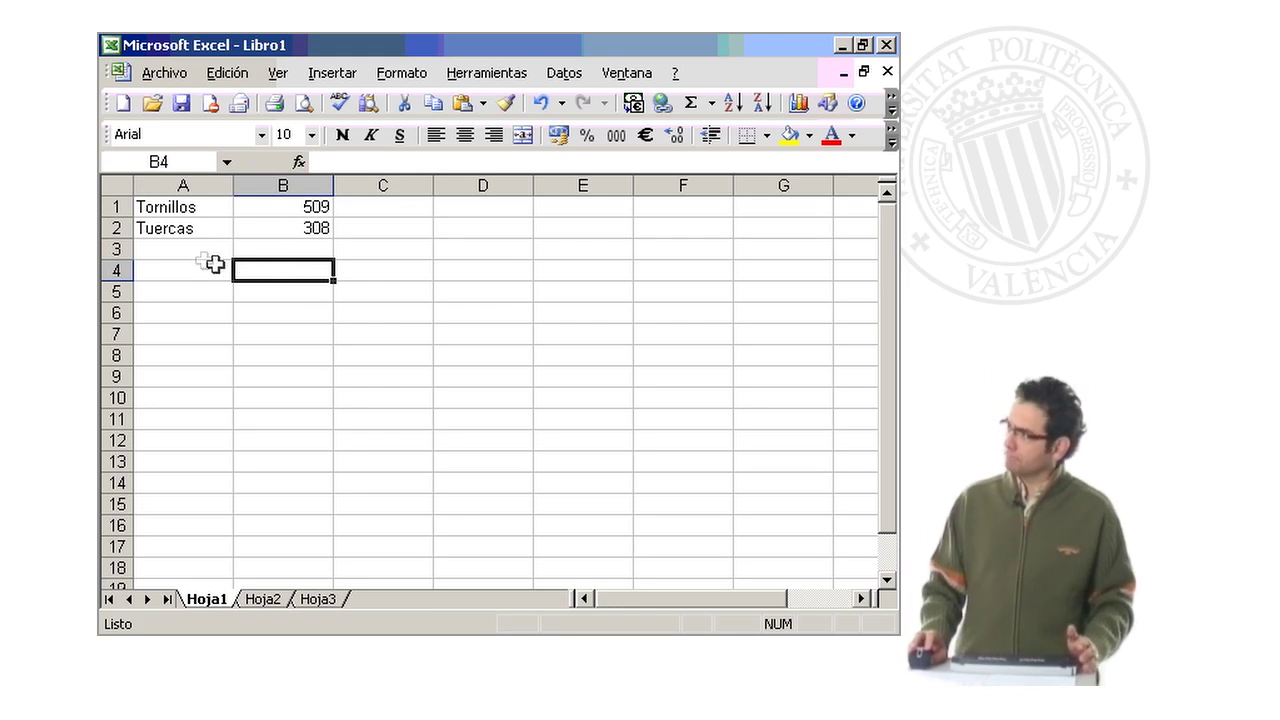
{"action": "left_click", "coordinate": [213, 256]}
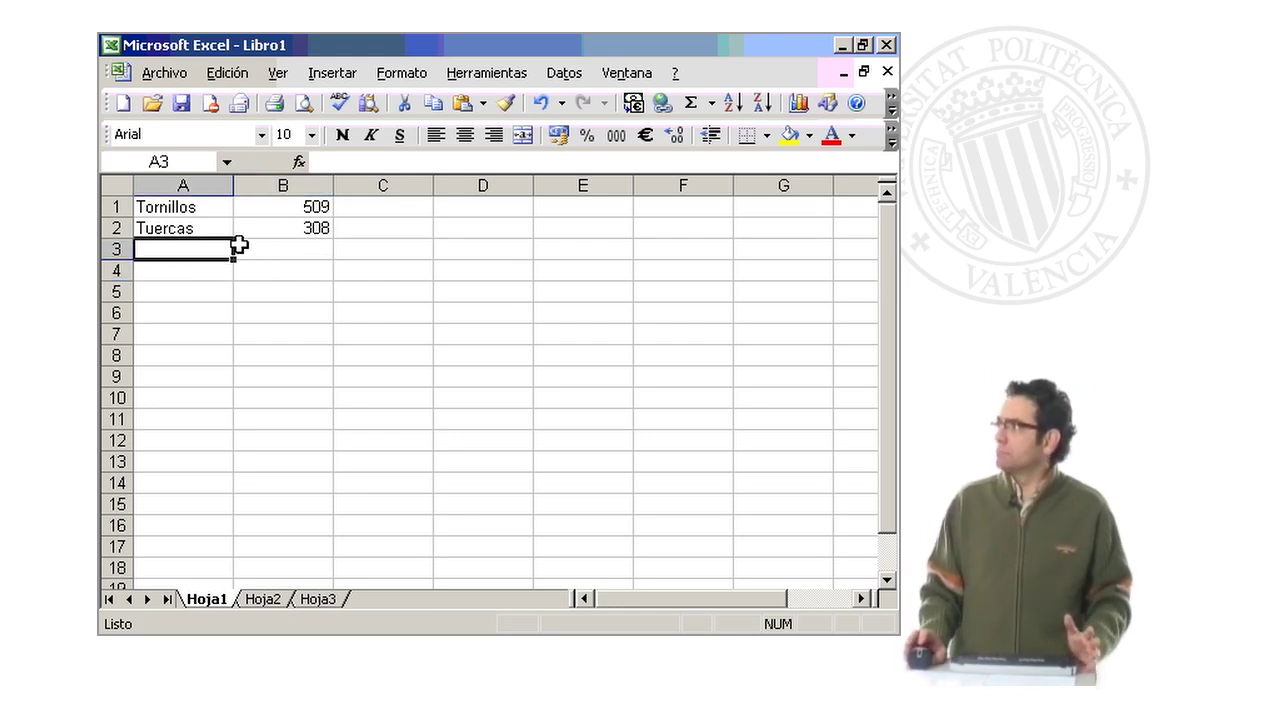
{"action": "left_click", "coordinate": [326, 257]}
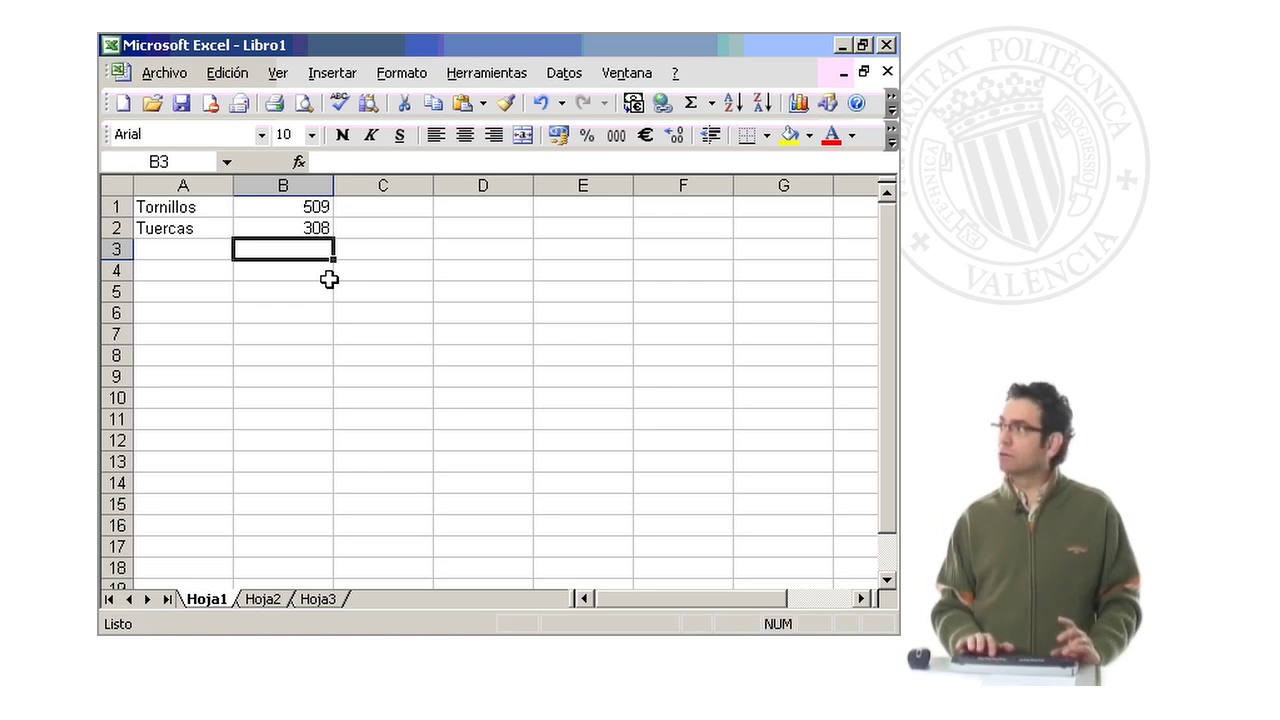
- Type the label 'TOTAL' in A3 and move to B3
{"action": "key", "text": "Left"}
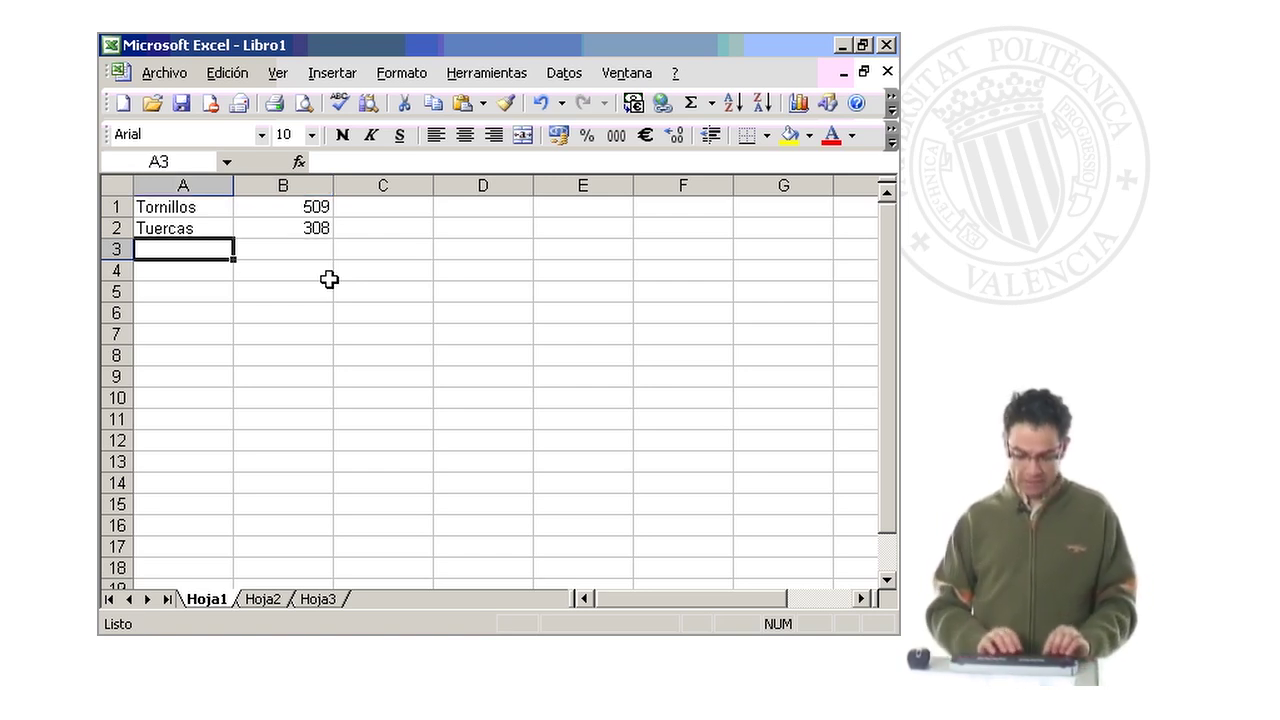
{"action": "type", "text": "TOTAL"}
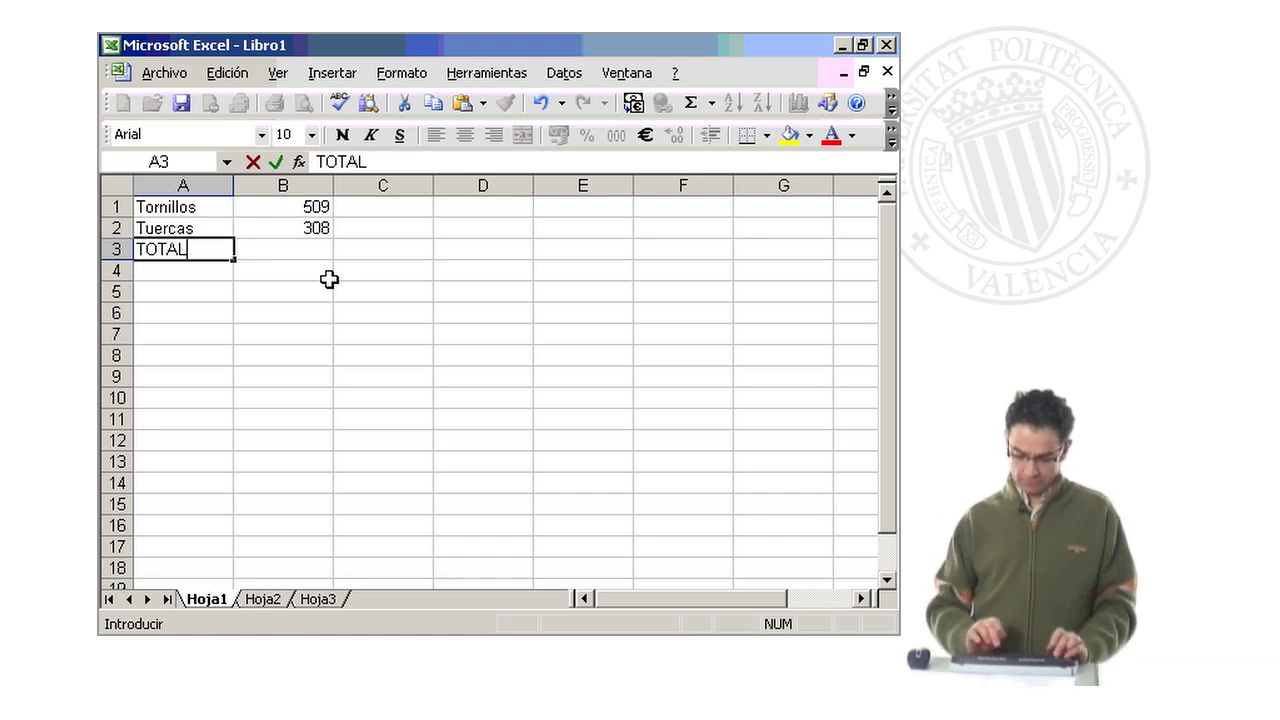
{"action": "key", "text": "Tab"}
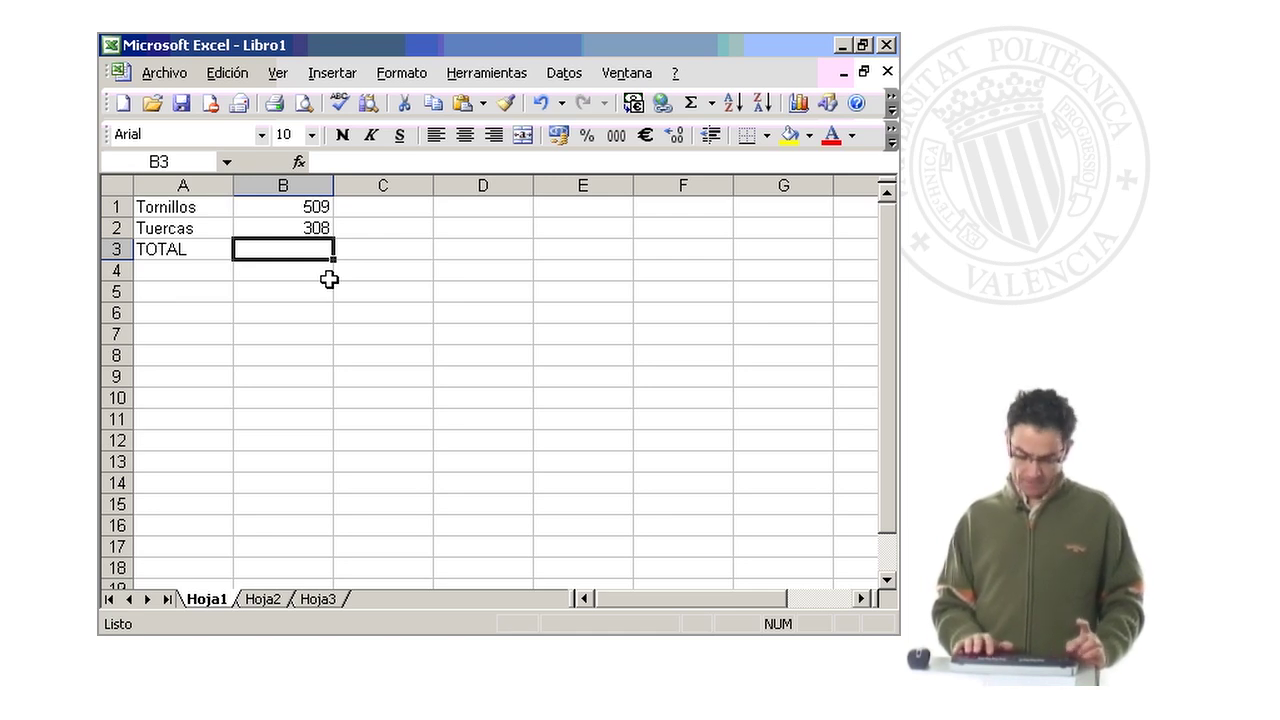
- Start a formula in B3 with an equals sign
{"action": "type", "text": "="}
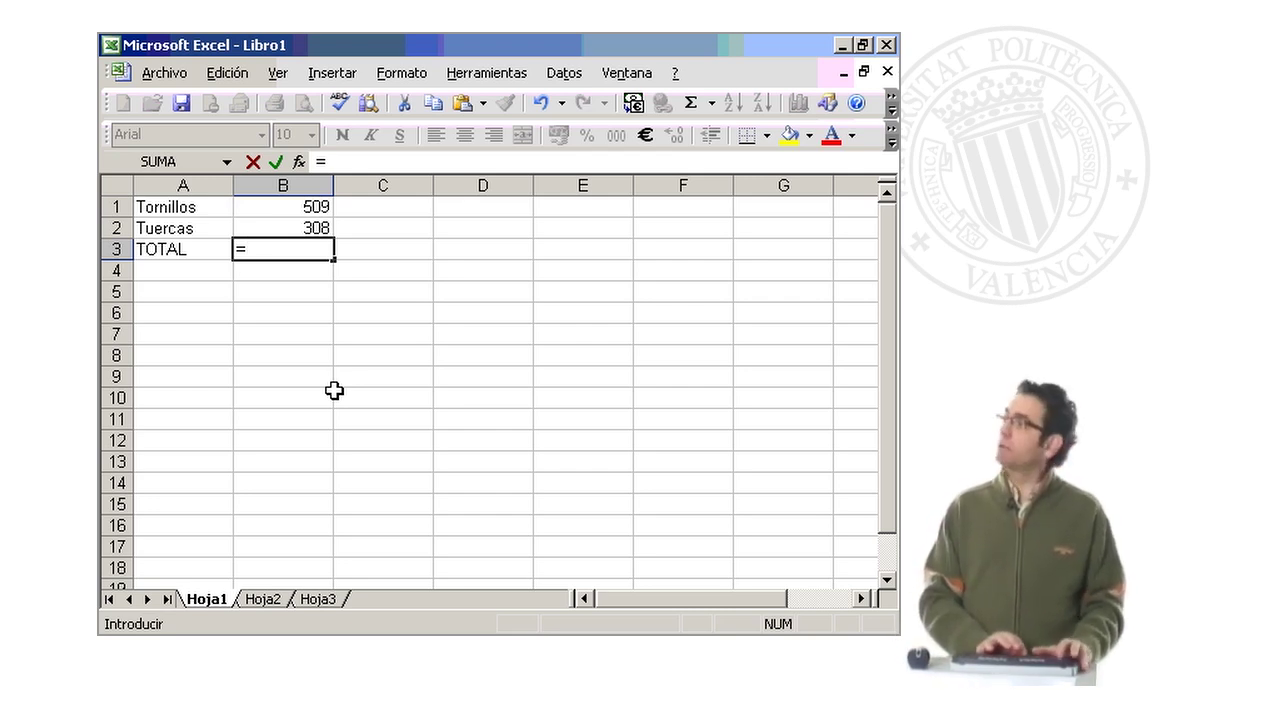
- Complete B3 as =B1+B2 so the total shows 817
{"action": "type", "text": "b1+"}
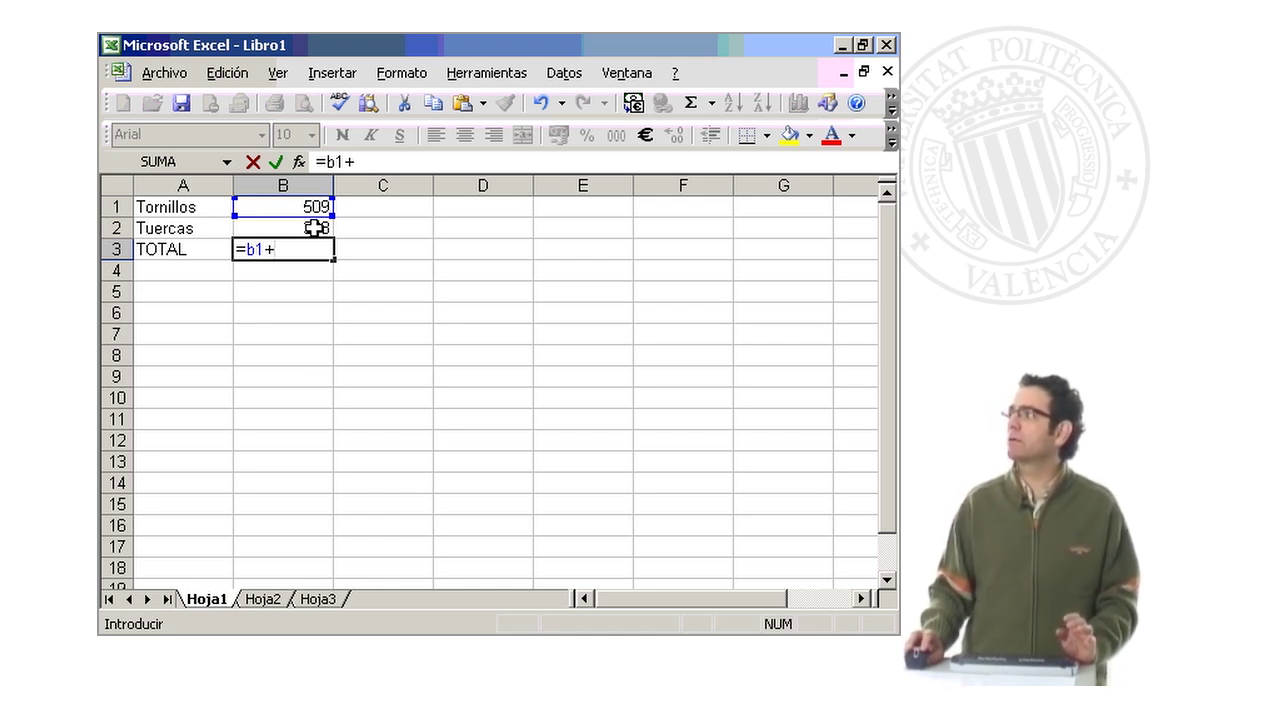
{"action": "left_click", "coordinate": [314, 228]}
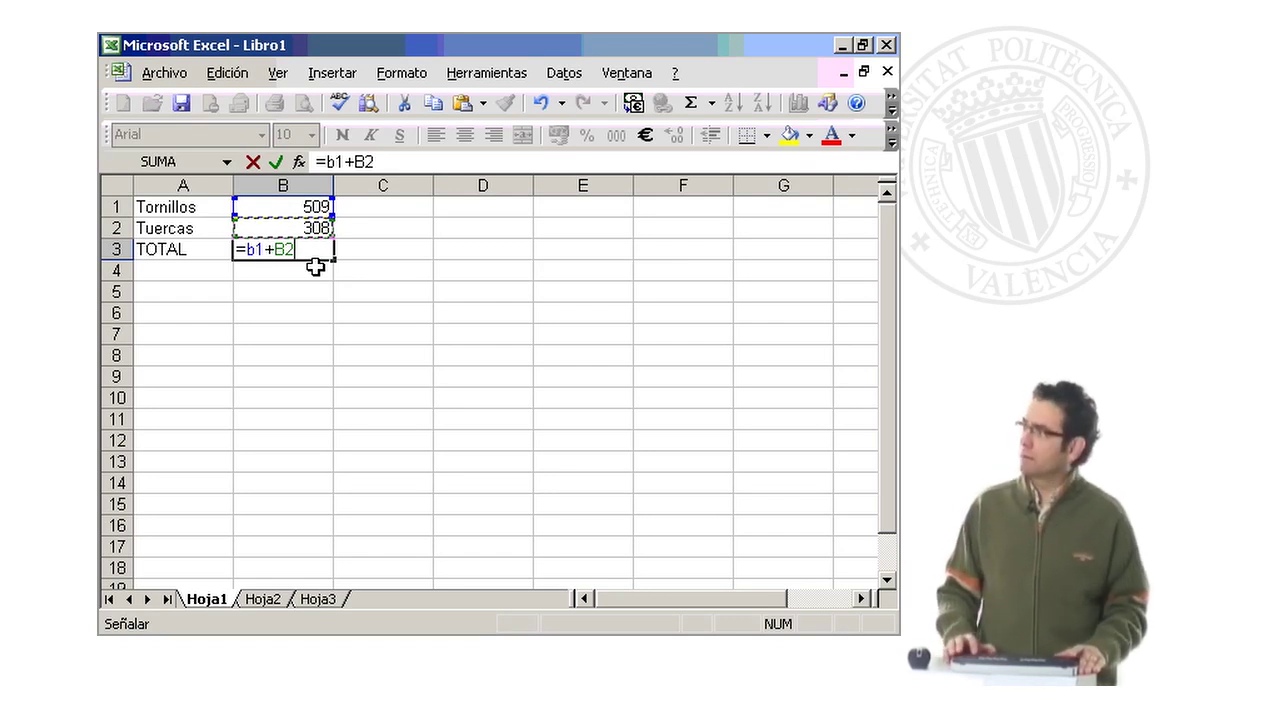
{"action": "key", "text": "Return"}
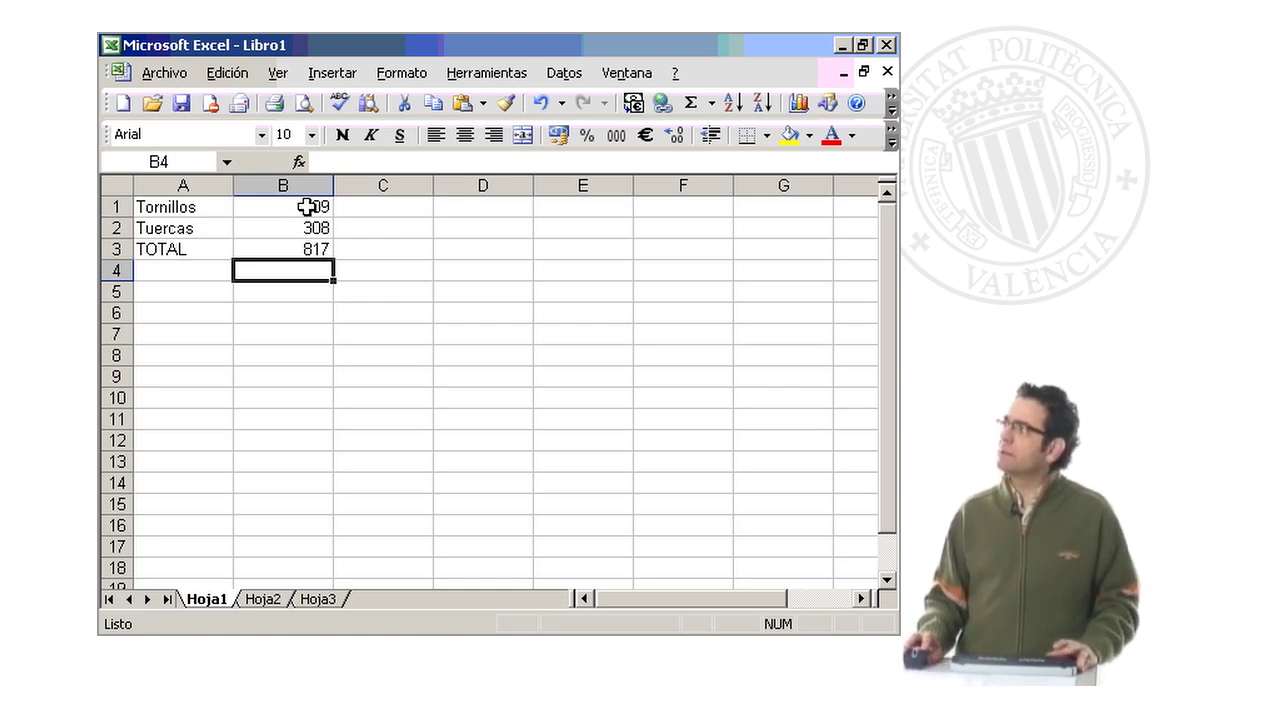
{"action": "left_click", "coordinate": [306, 208]}
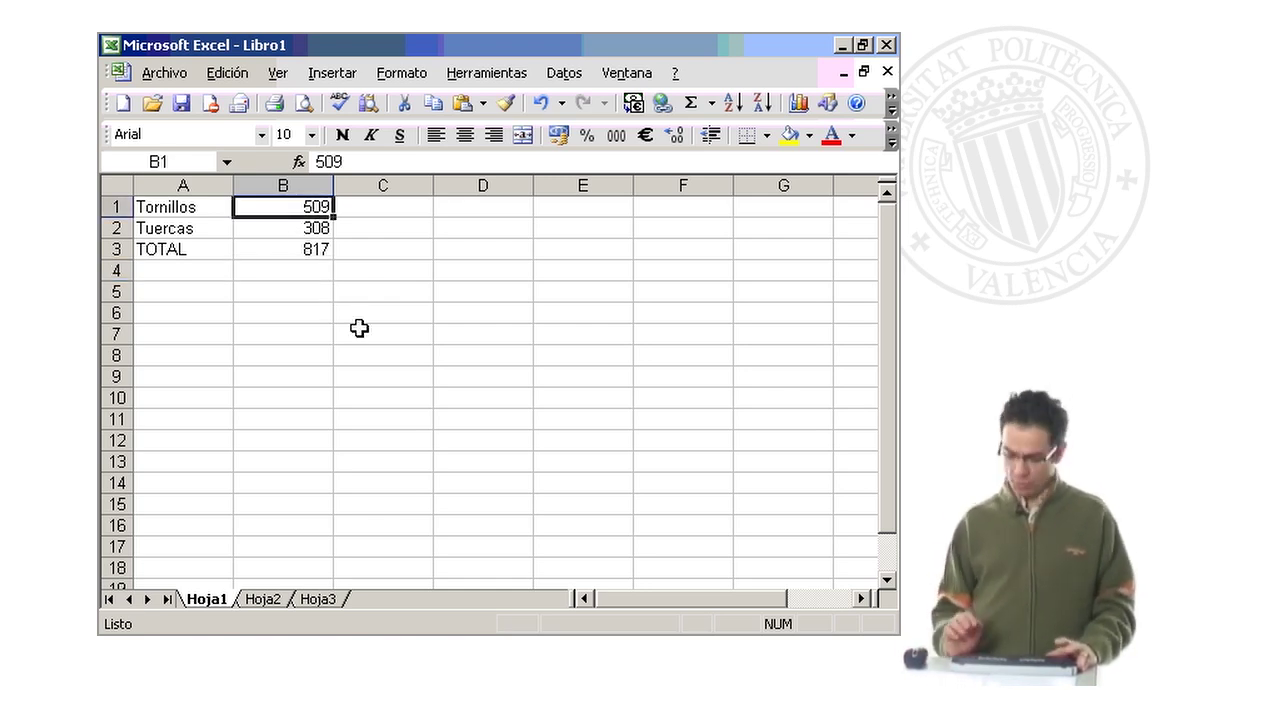
{"action": "key", "text": "Down"}
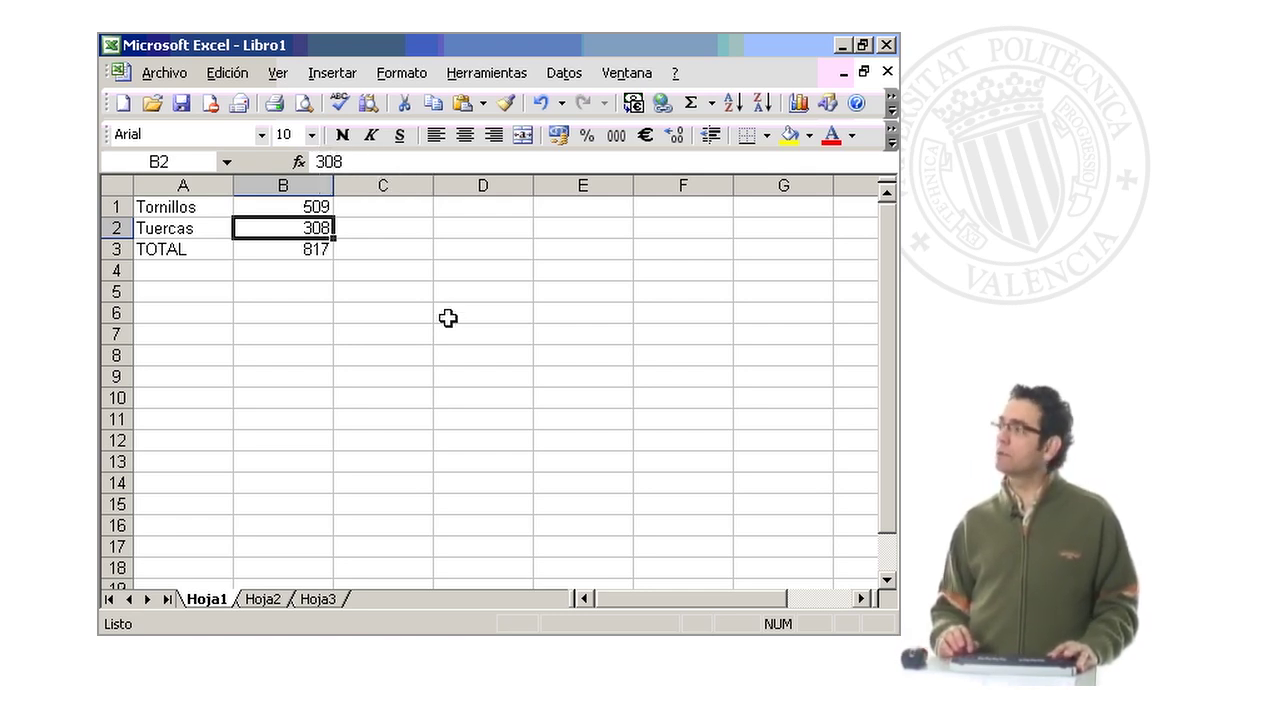
{"action": "key", "text": "Down"}
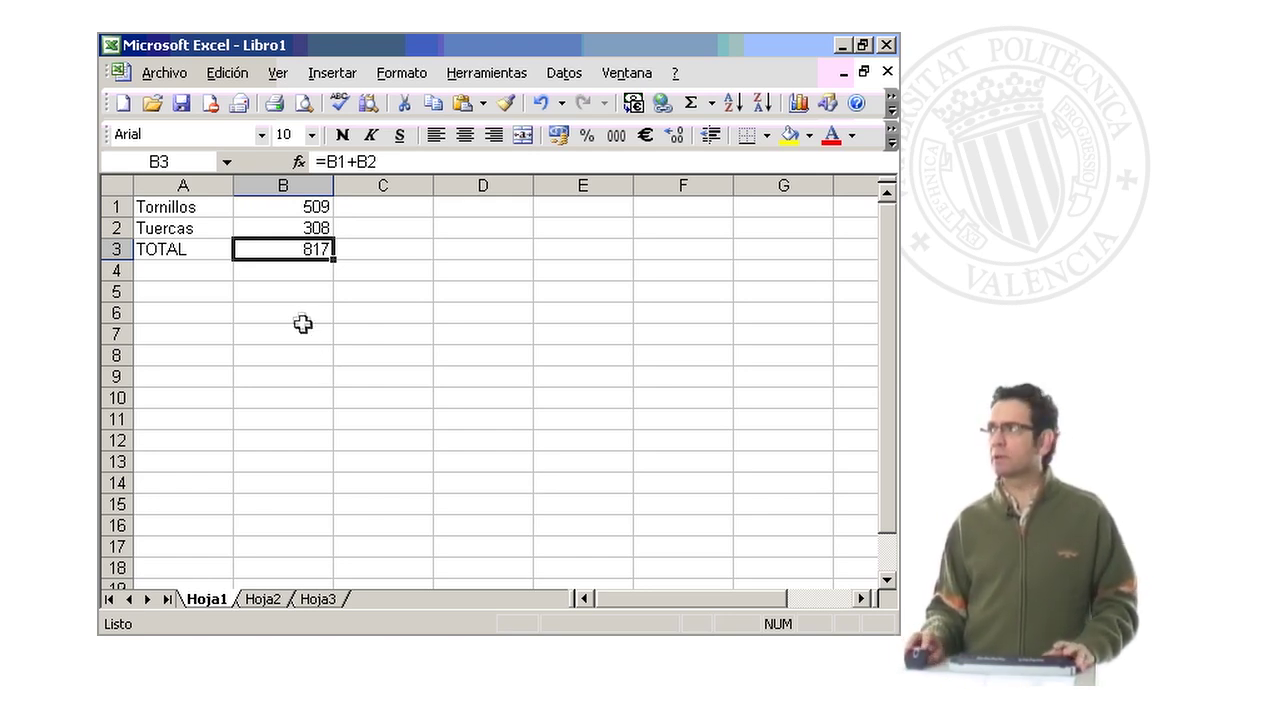
{"action": "left_click", "coordinate": [301, 320]}
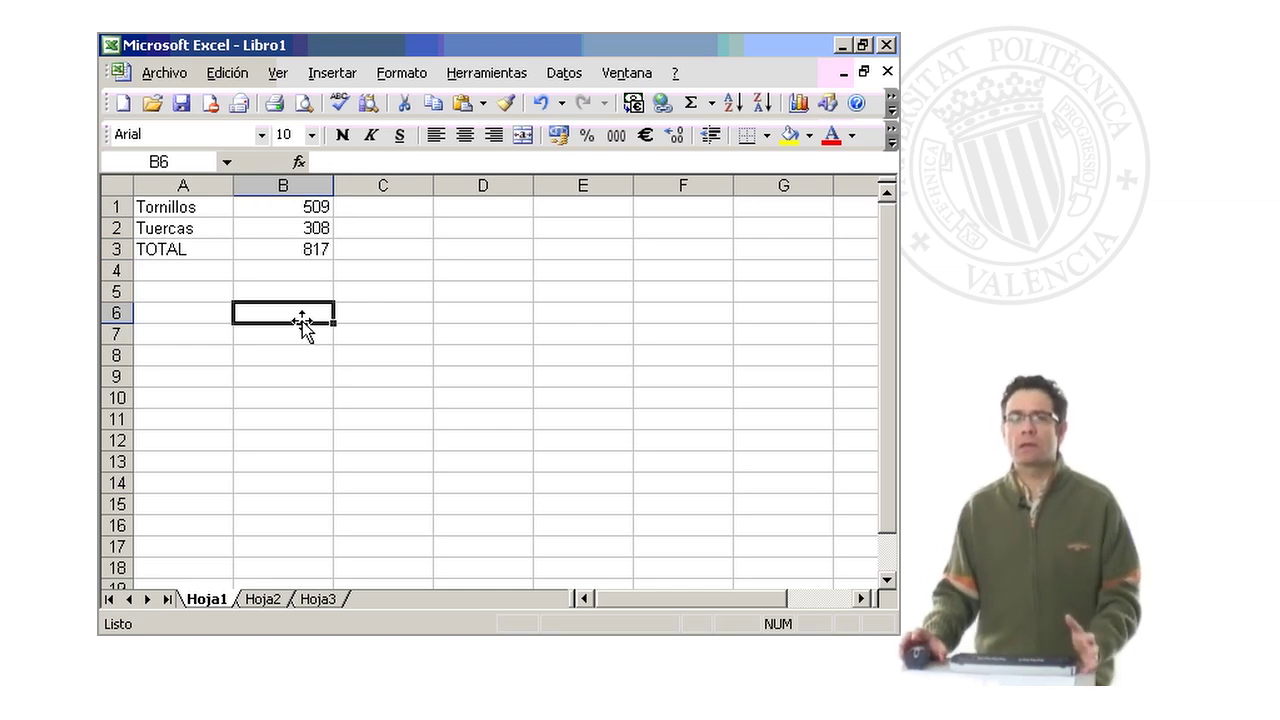
{"action": "left_click", "coordinate": [298, 206]}
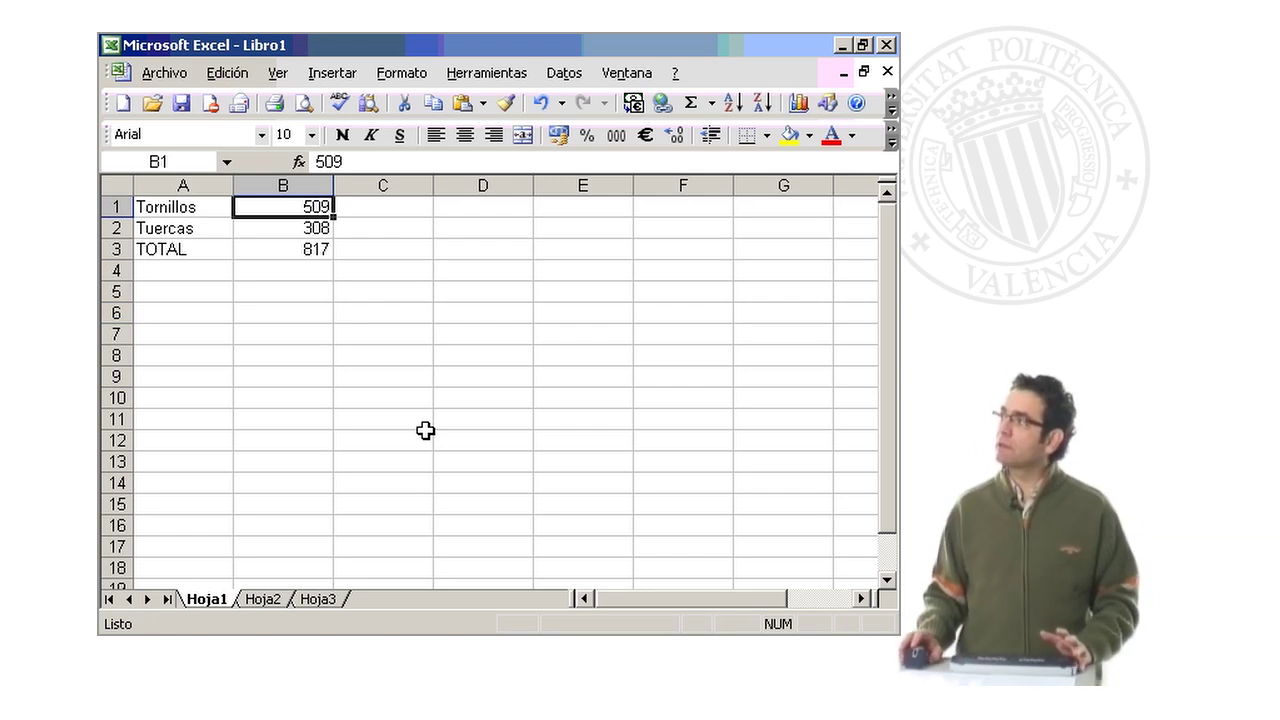
{"action": "left_click_drag", "start_coordinate": [326, 165], "coordinate": [385, 163]}
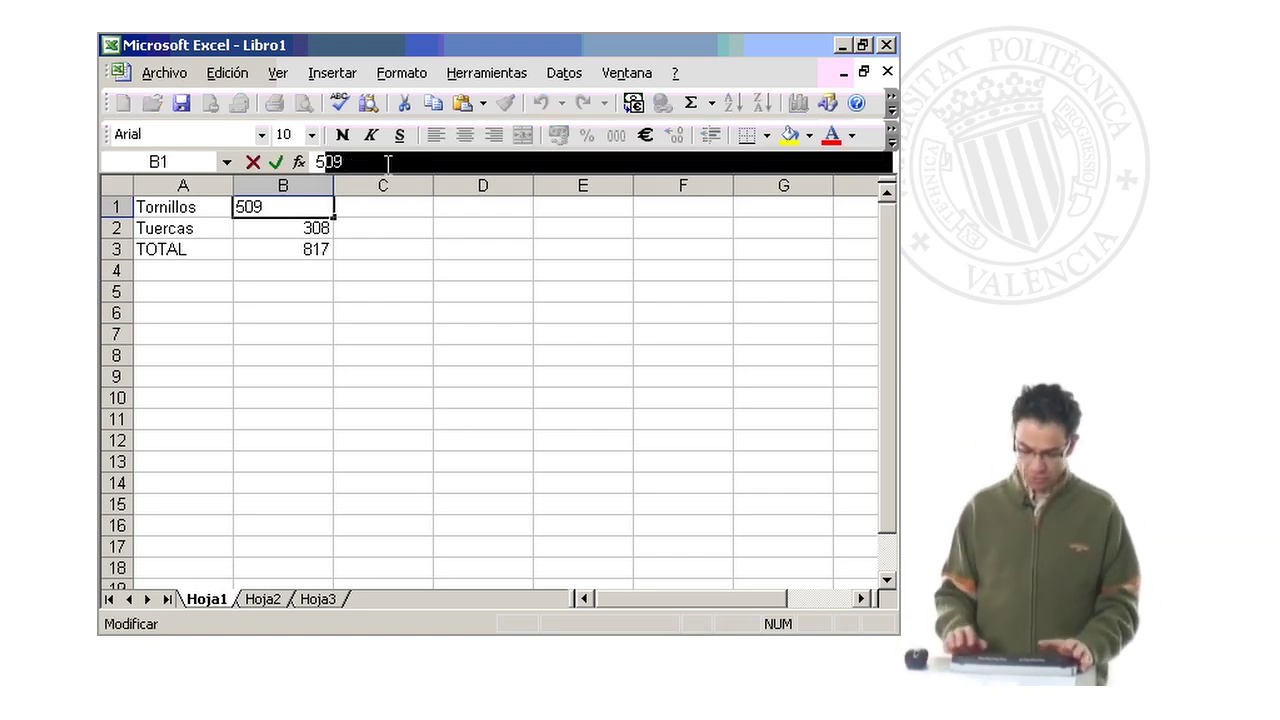
{"action": "type", "text": "14"}
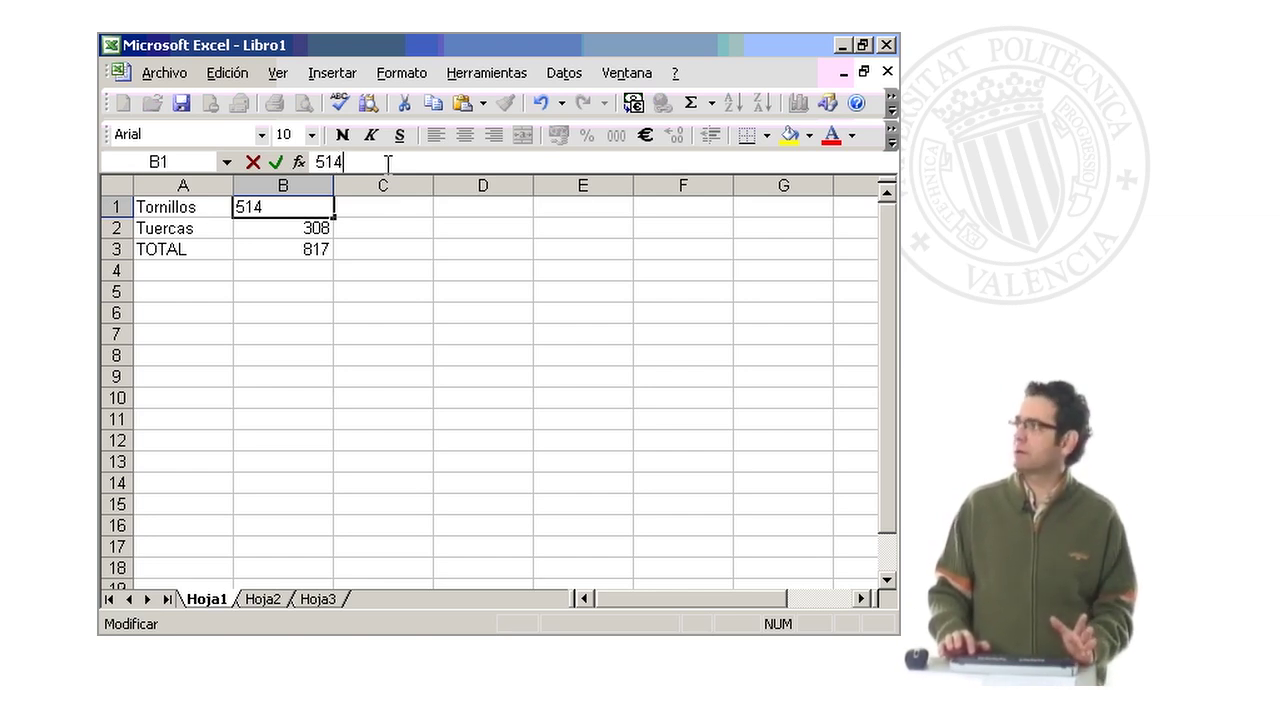
{"action": "key", "text": "Return"}
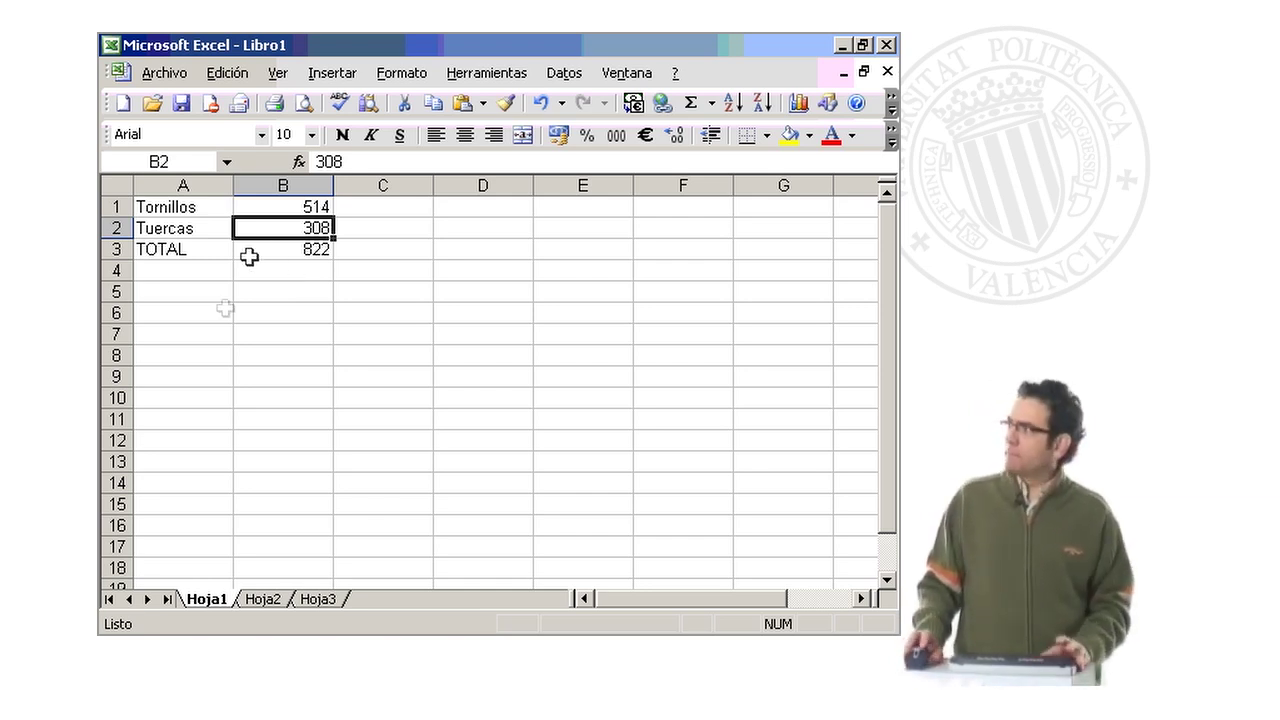
{"action": "left_click", "coordinate": [201, 314]}
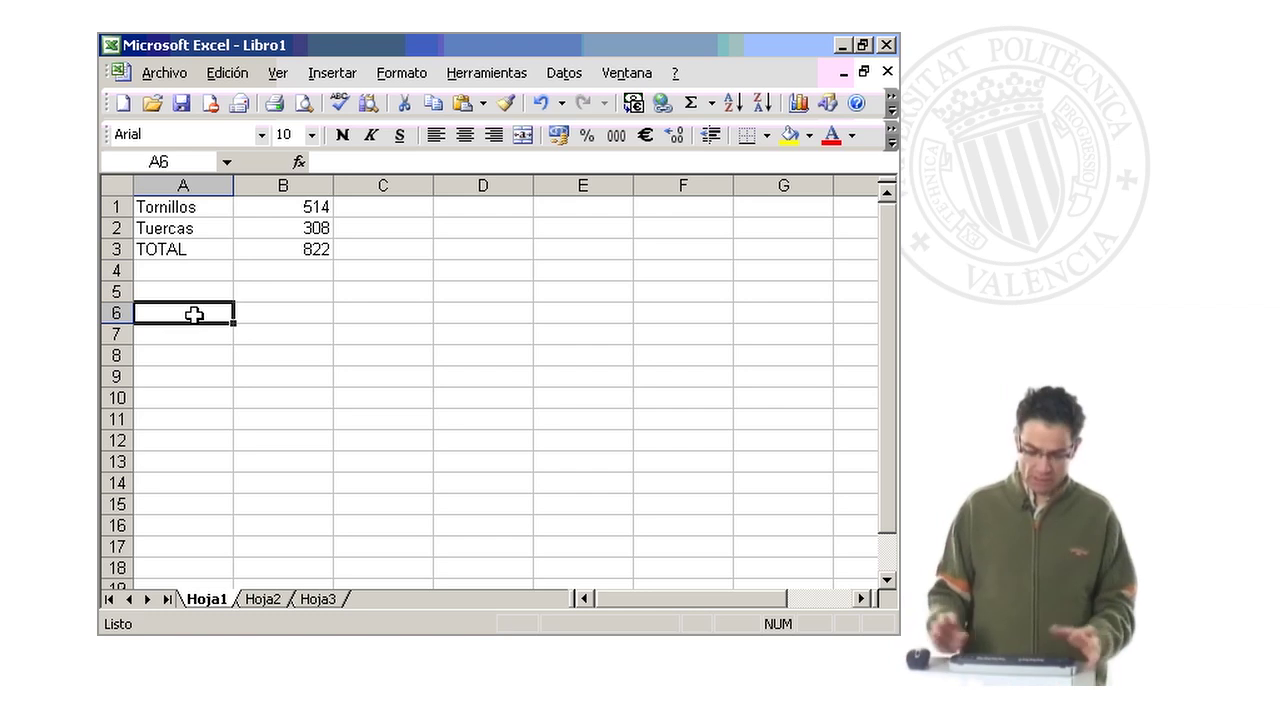
- Enter 3 in A6 and 6 in B6, with C6 as =A6-B6 showing -3
{"action": "type", "text": "3"}
{"action": "key", "text": "Tab"}
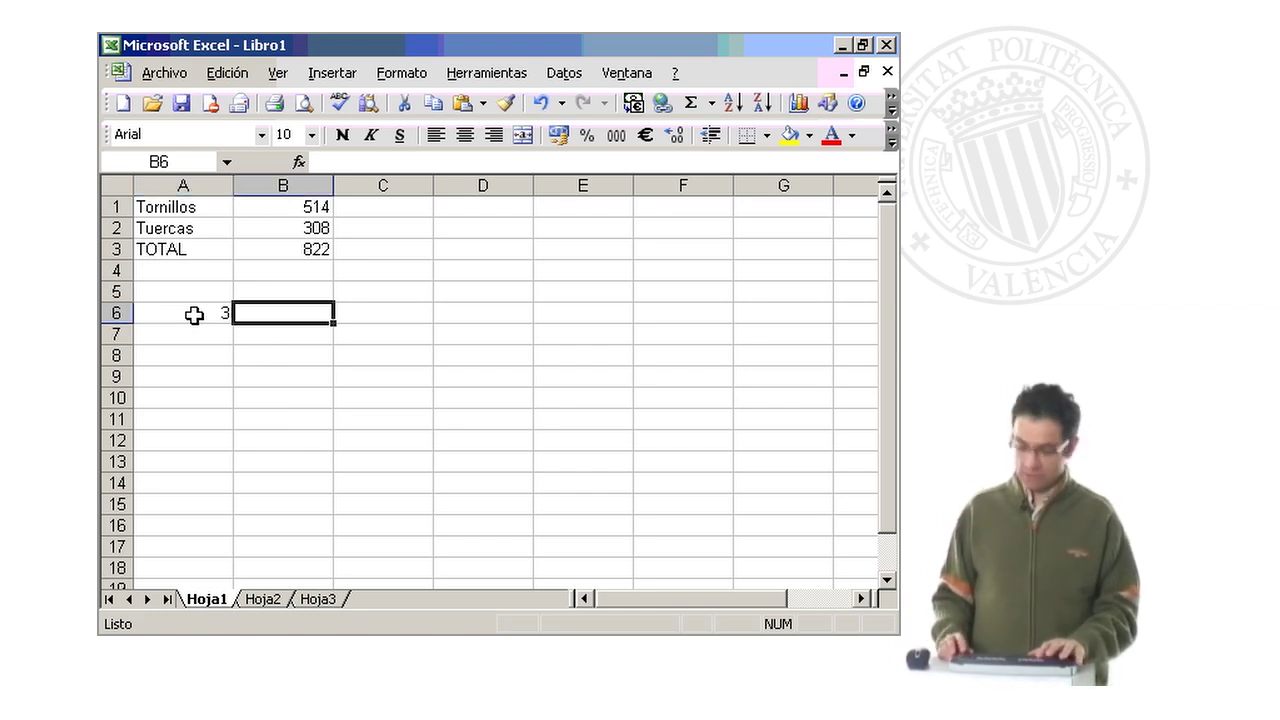
{"action": "type", "text": "6"}
{"action": "key", "text": "Tab"}
{"action": "type", "text": "="}
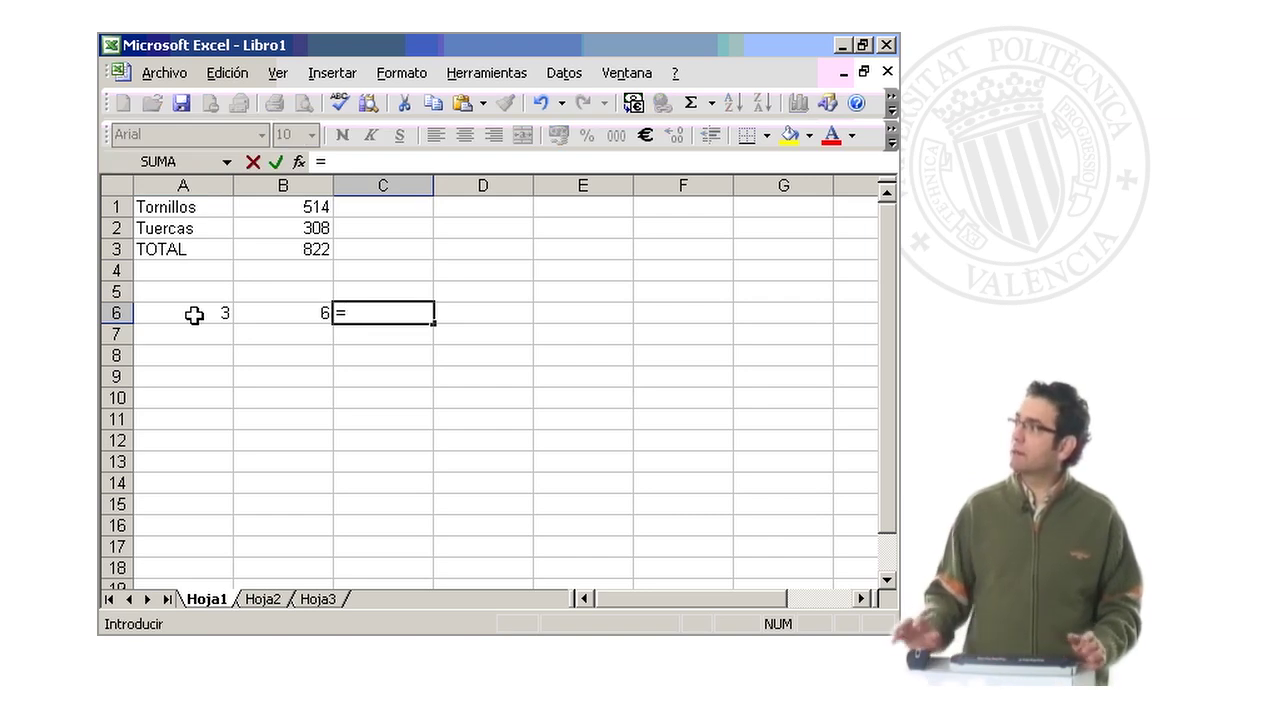
{"action": "left_click", "coordinate": [178, 311]}
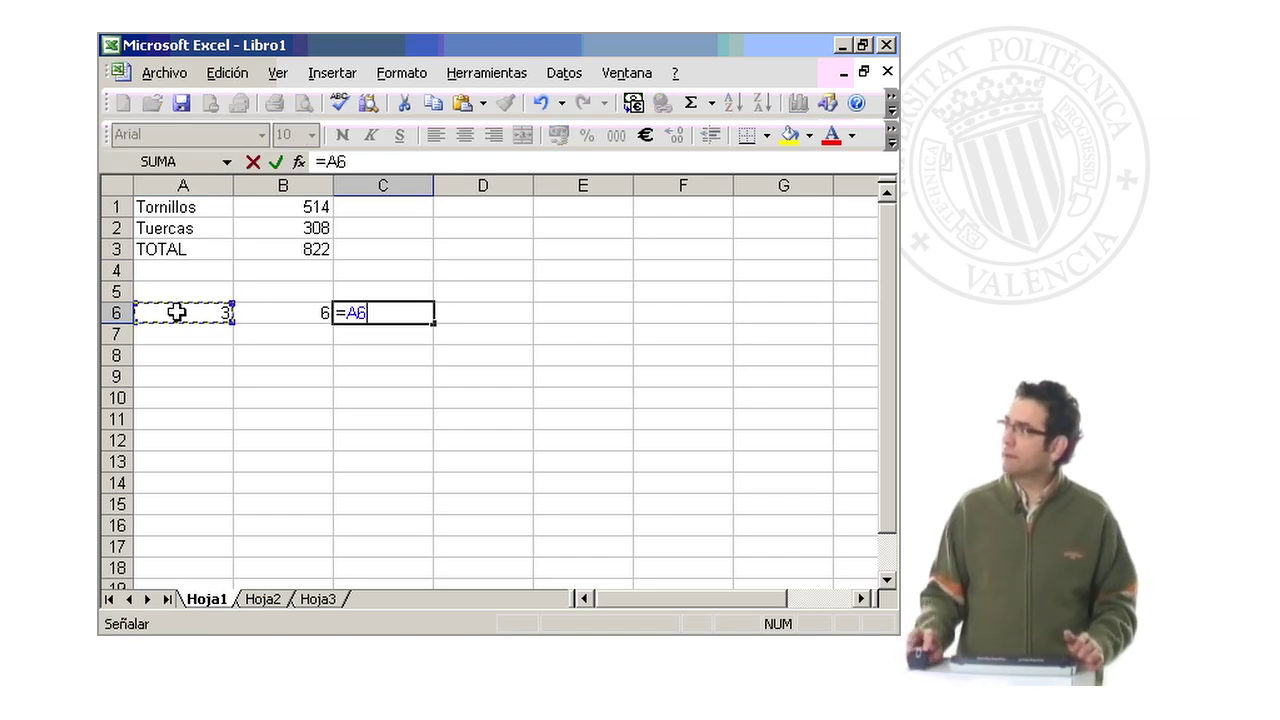
{"action": "type", "text": "-"}
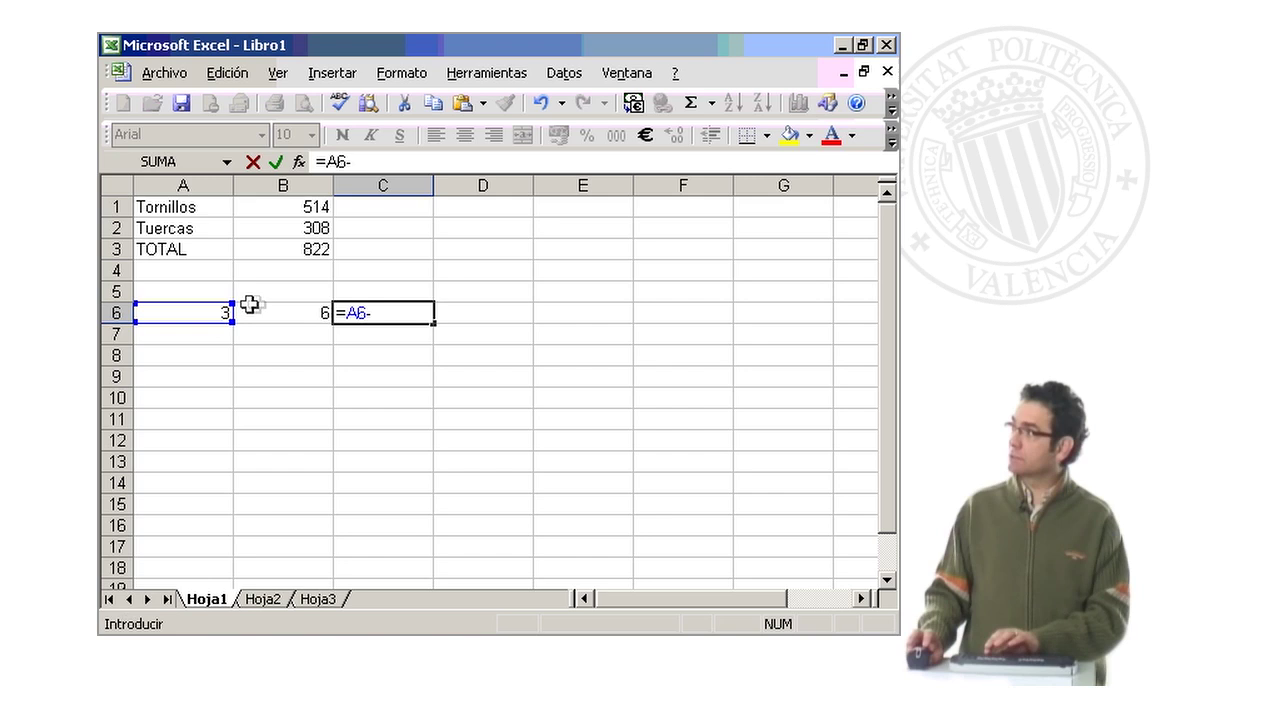
{"action": "left_click", "coordinate": [257, 310]}
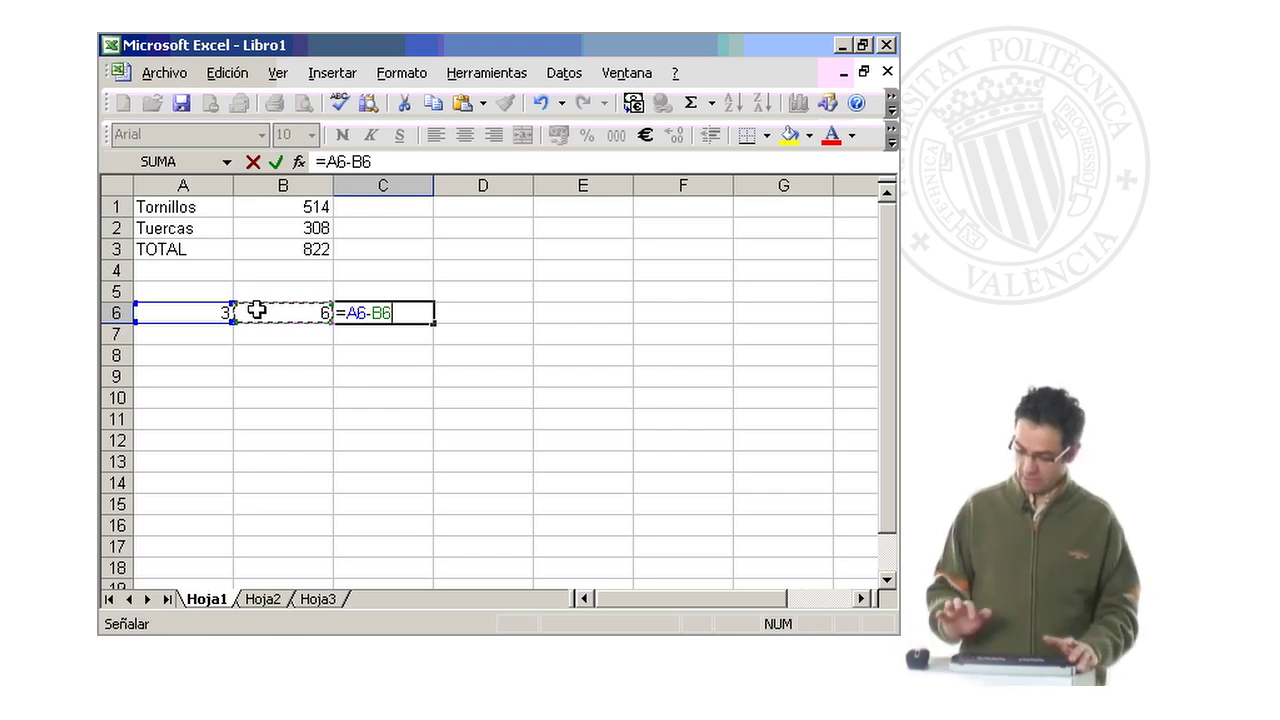
{"action": "key", "text": "Return"}
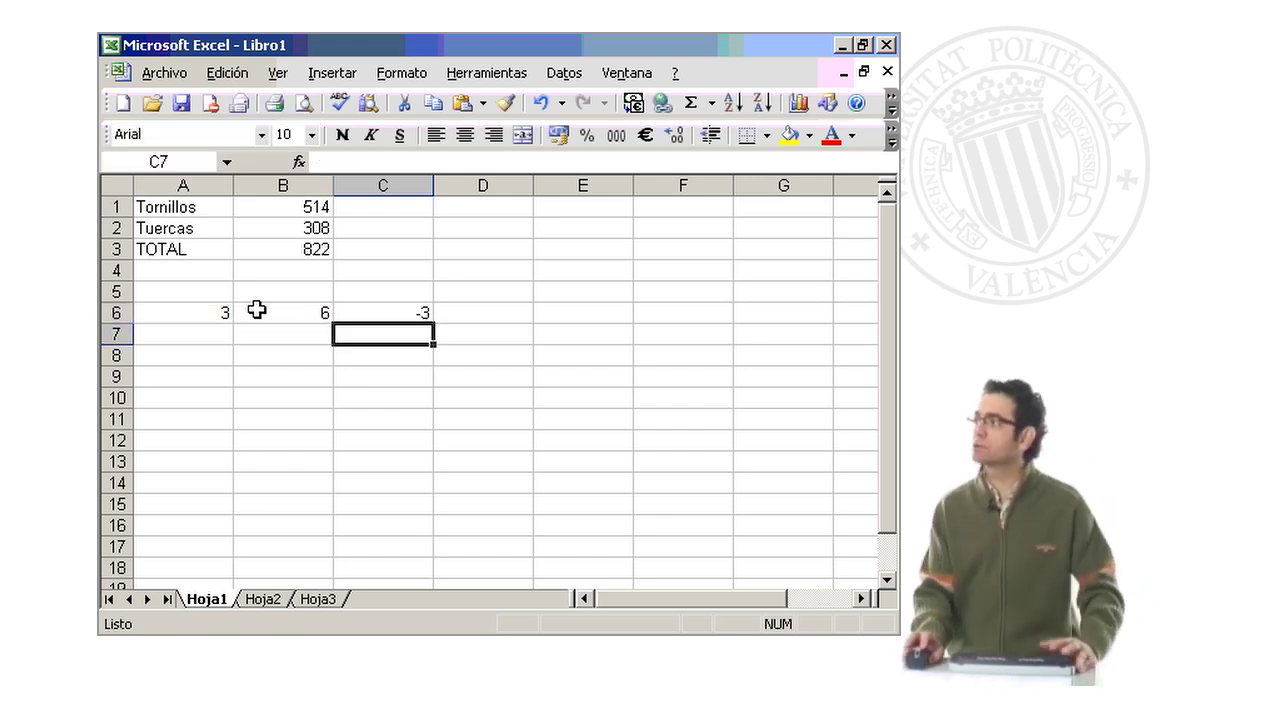
- Review A6, B6 and C6's subtraction formula, then select C6 to replace it
{"action": "left_click", "coordinate": [212, 313]}
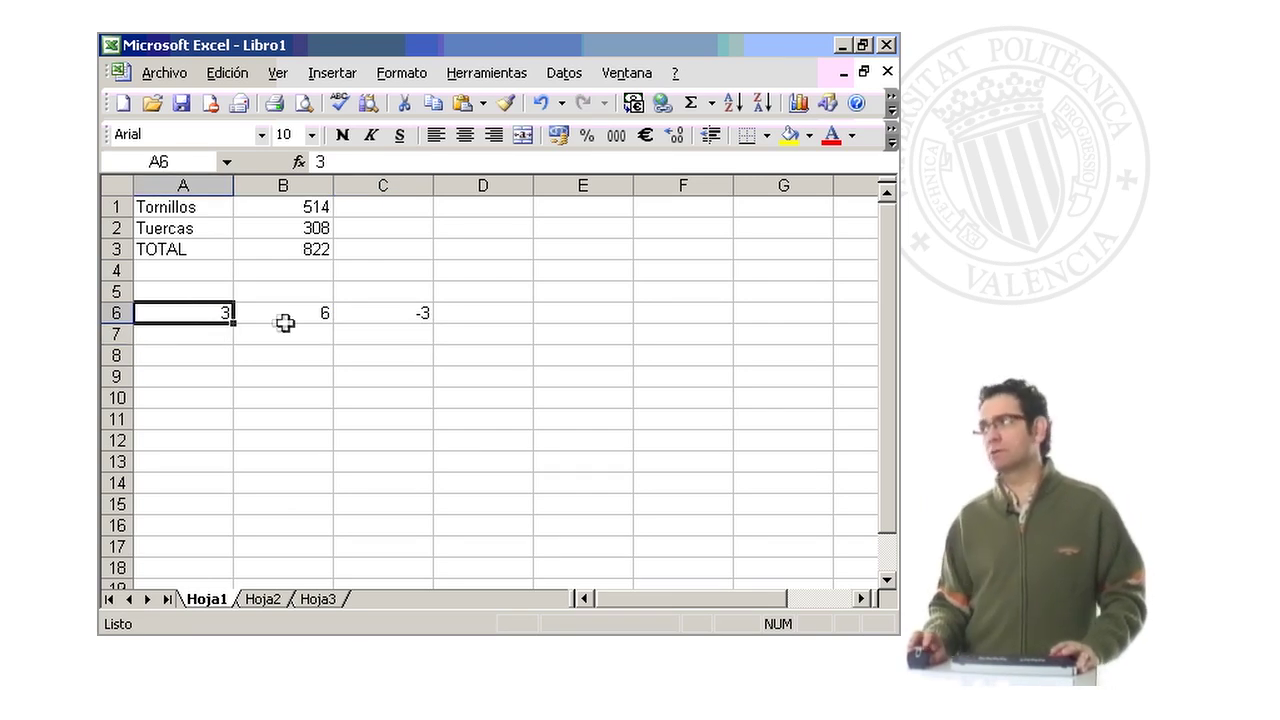
{"action": "left_click", "coordinate": [288, 317]}
{"action": "left_click", "coordinate": [414, 314]}
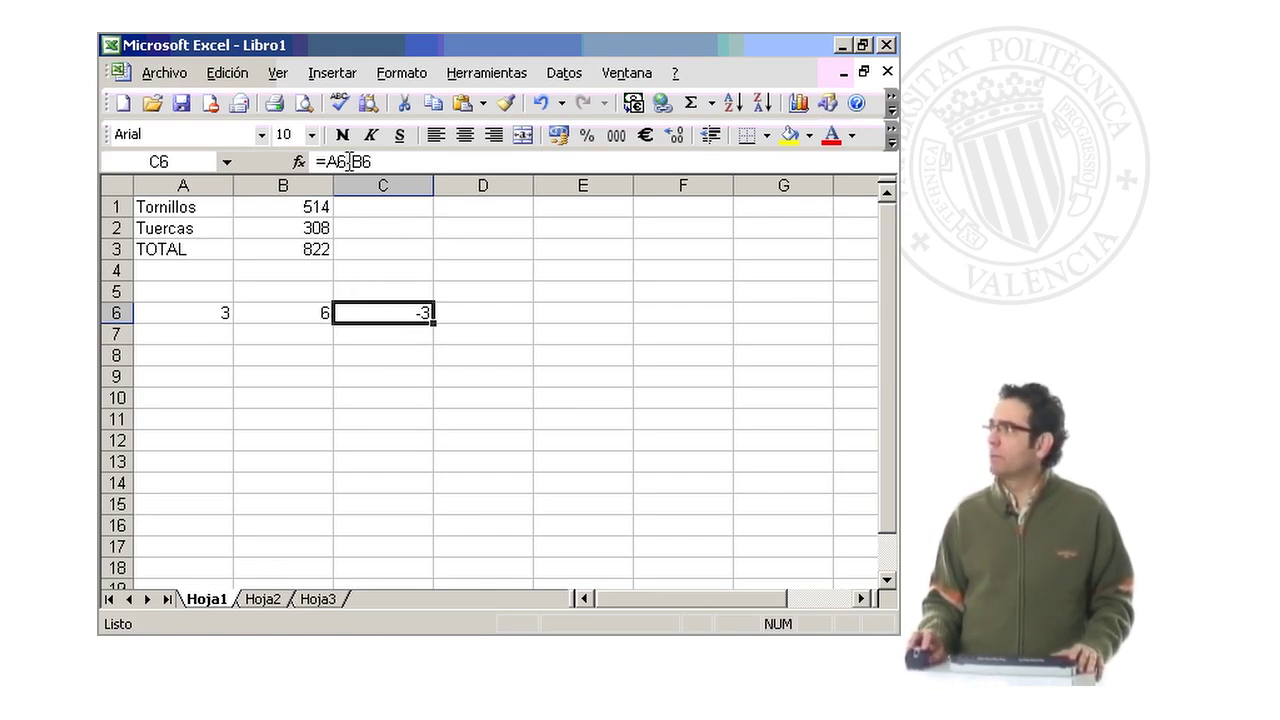
{"action": "left_click", "coordinate": [210, 334]}
{"action": "left_click", "coordinate": [414, 307]}
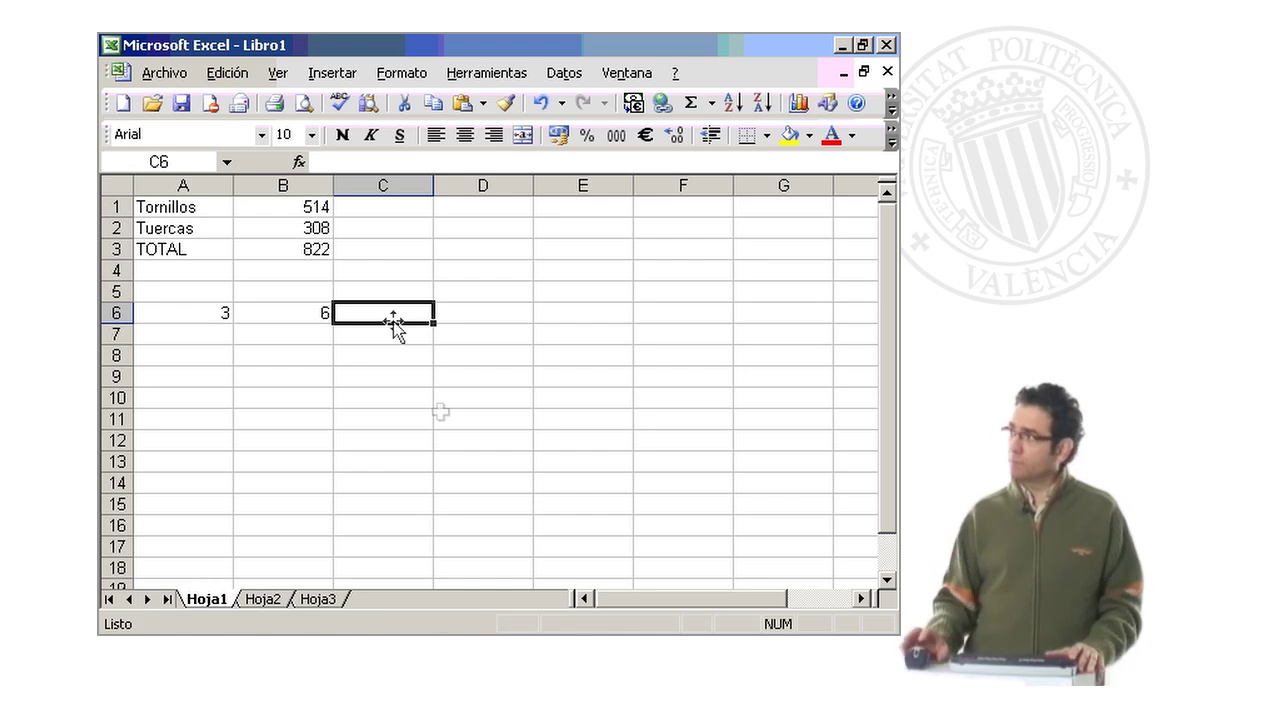
- Replace C6's formula with =A6*B6 so it shows 18
{"action": "type", "text": "="}
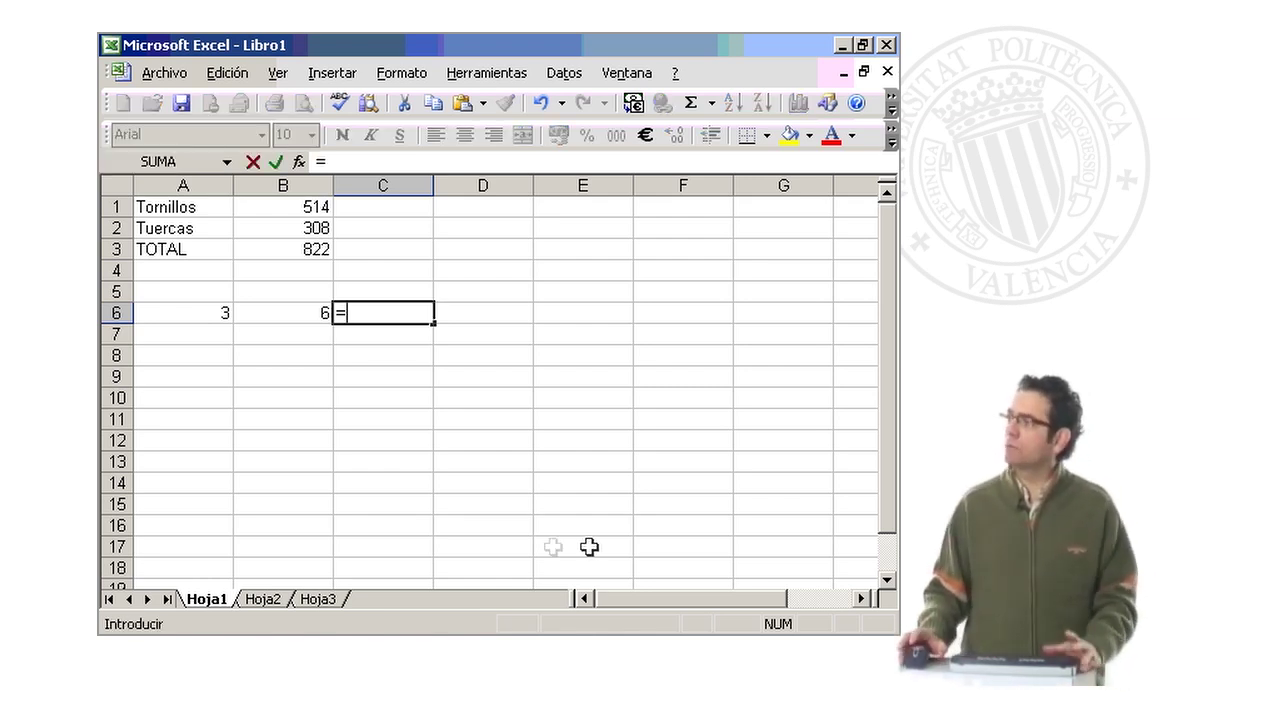
{"action": "left_click", "coordinate": [207, 308]}
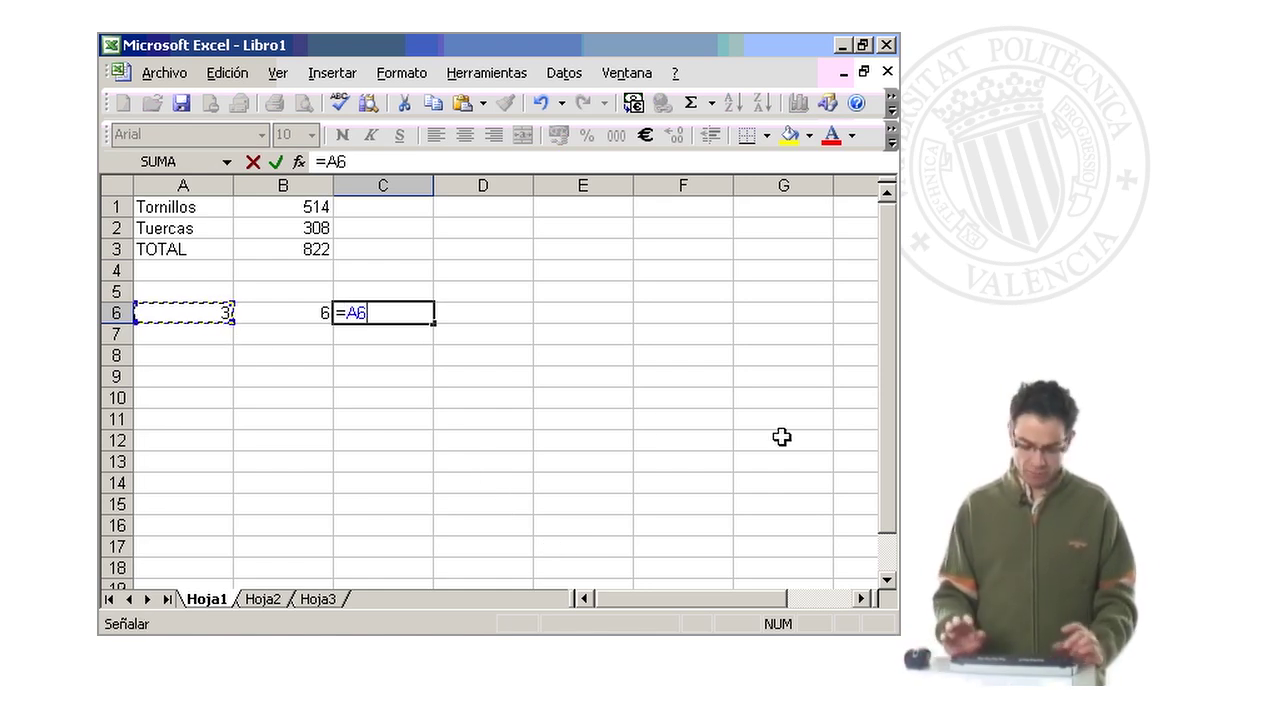
{"action": "type", "text": "*"}
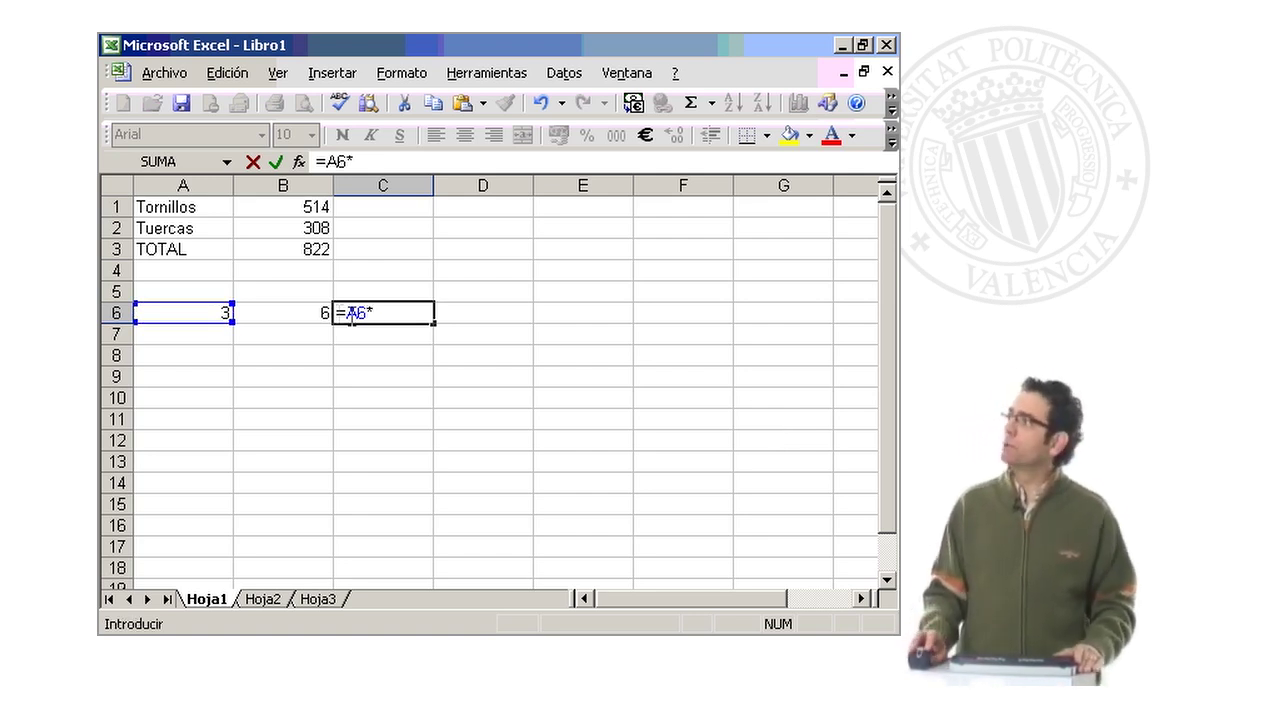
{"action": "left_click", "coordinate": [296, 310]}
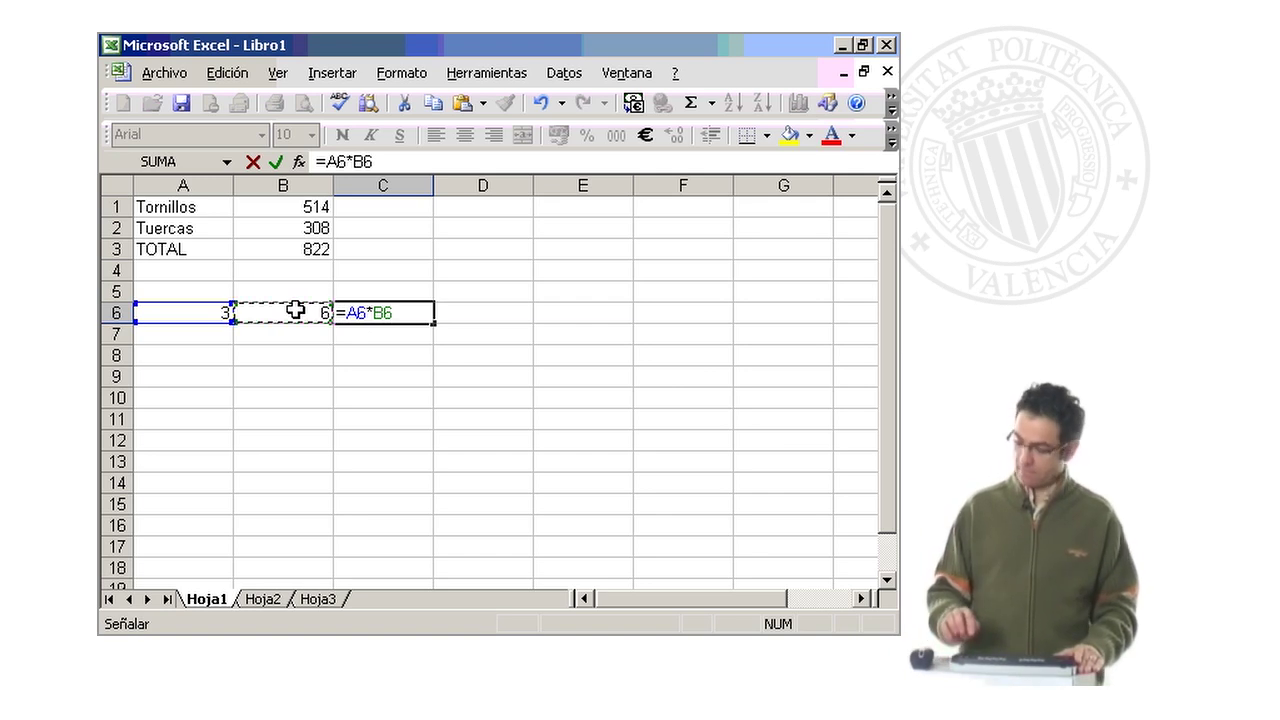
{"action": "key", "text": "Return"}
{"action": "left_click", "coordinate": [397, 303]}
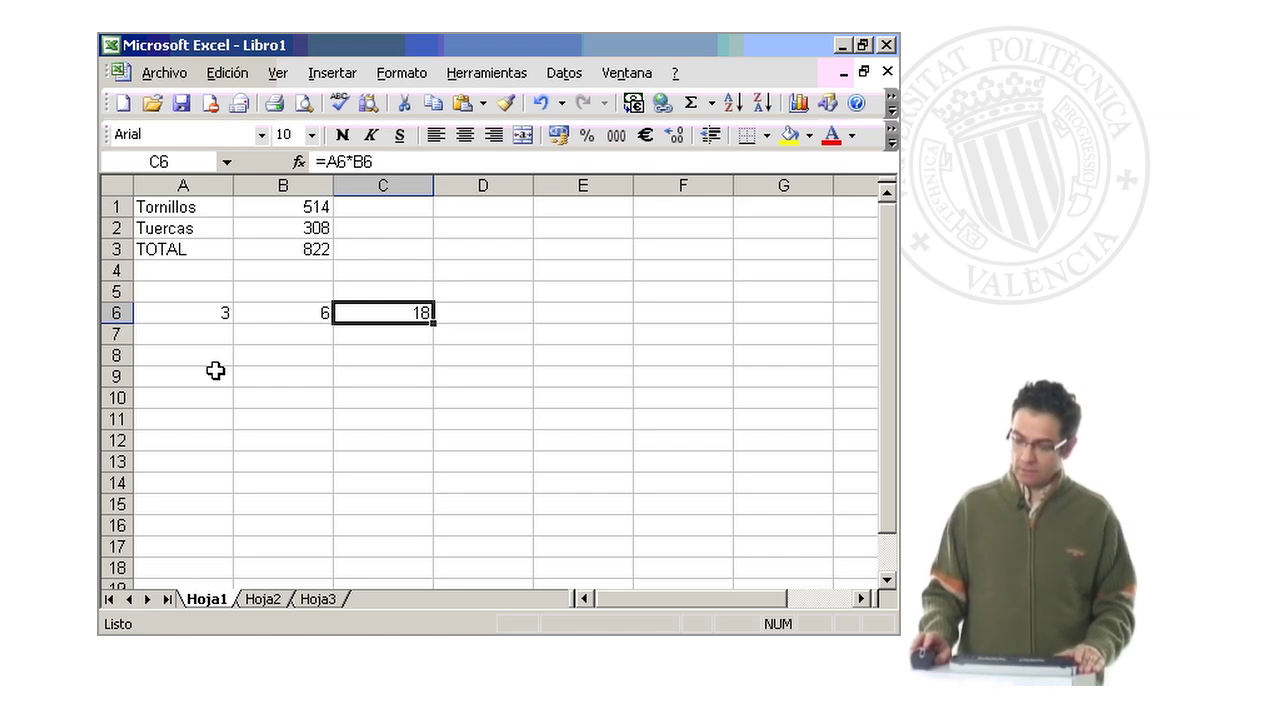
{"action": "left_click", "coordinate": [196, 336]}
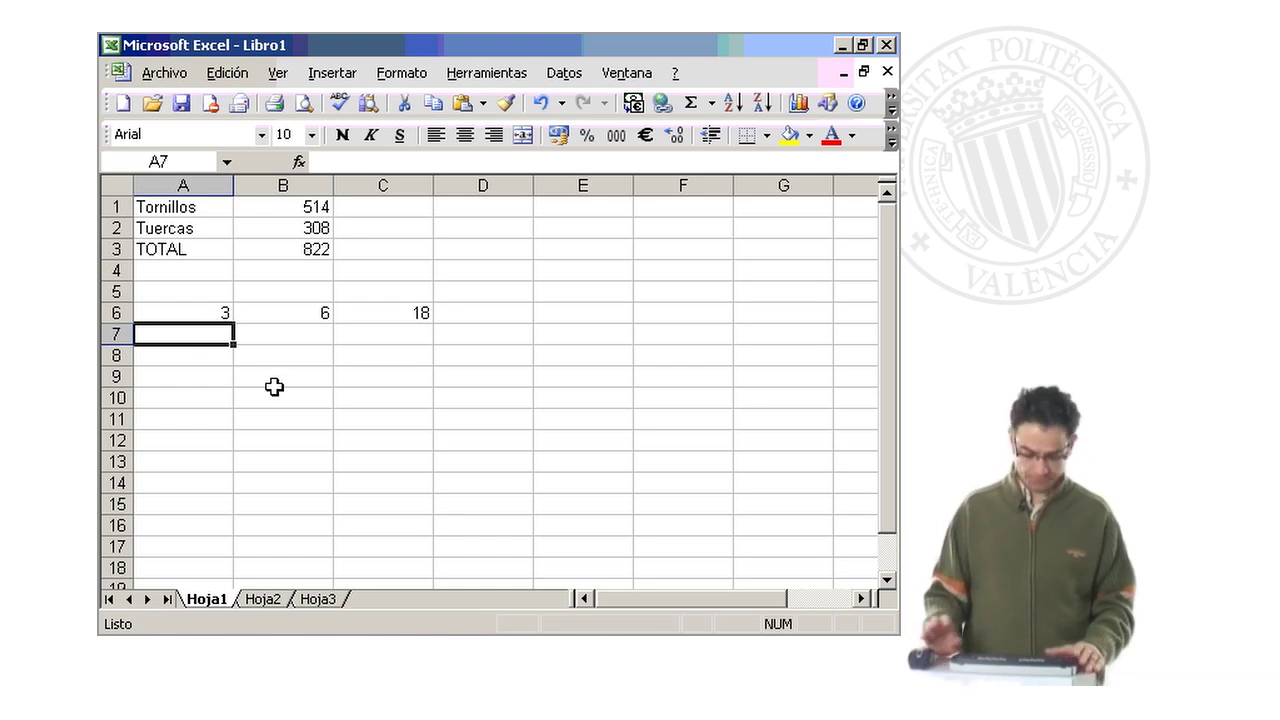
- Enter 18 in A7 and 9 in B7, with C7 as =A7/B7 showing 2
{"action": "type", "text": "18"}
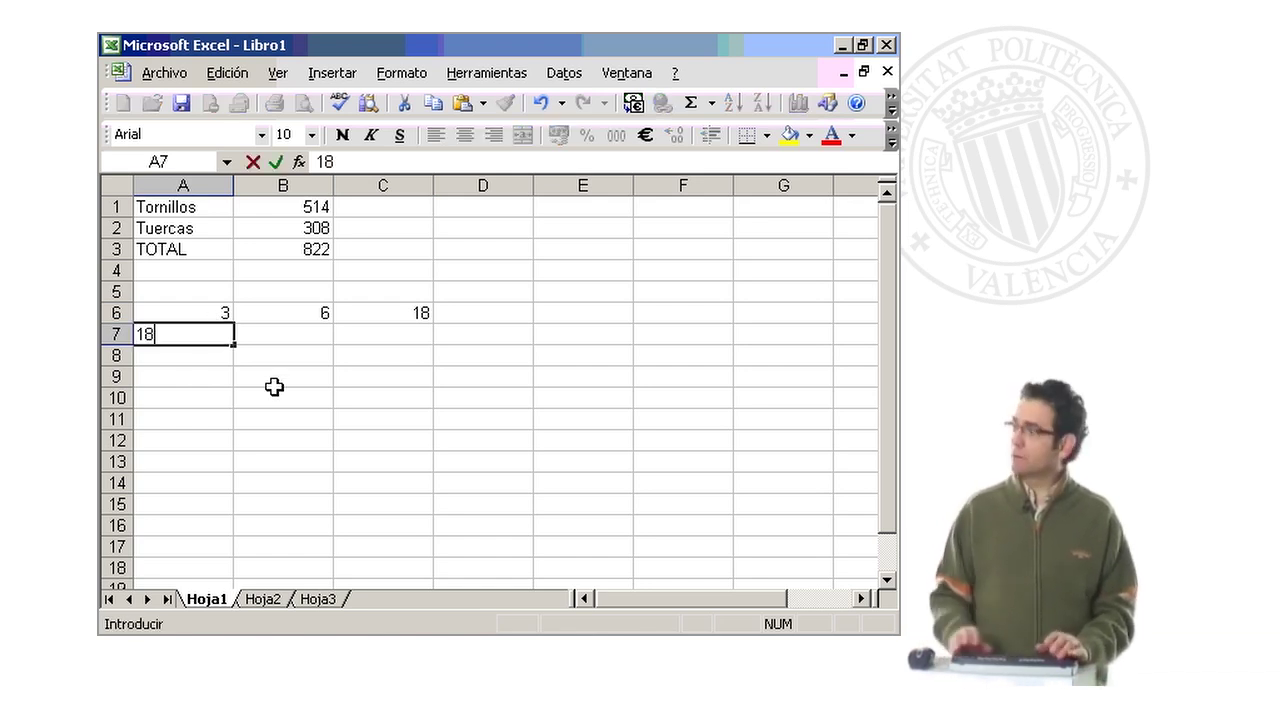
{"action": "key", "text": "Tab"}
{"action": "type", "text": "9"}
{"action": "key", "text": "Tab"}
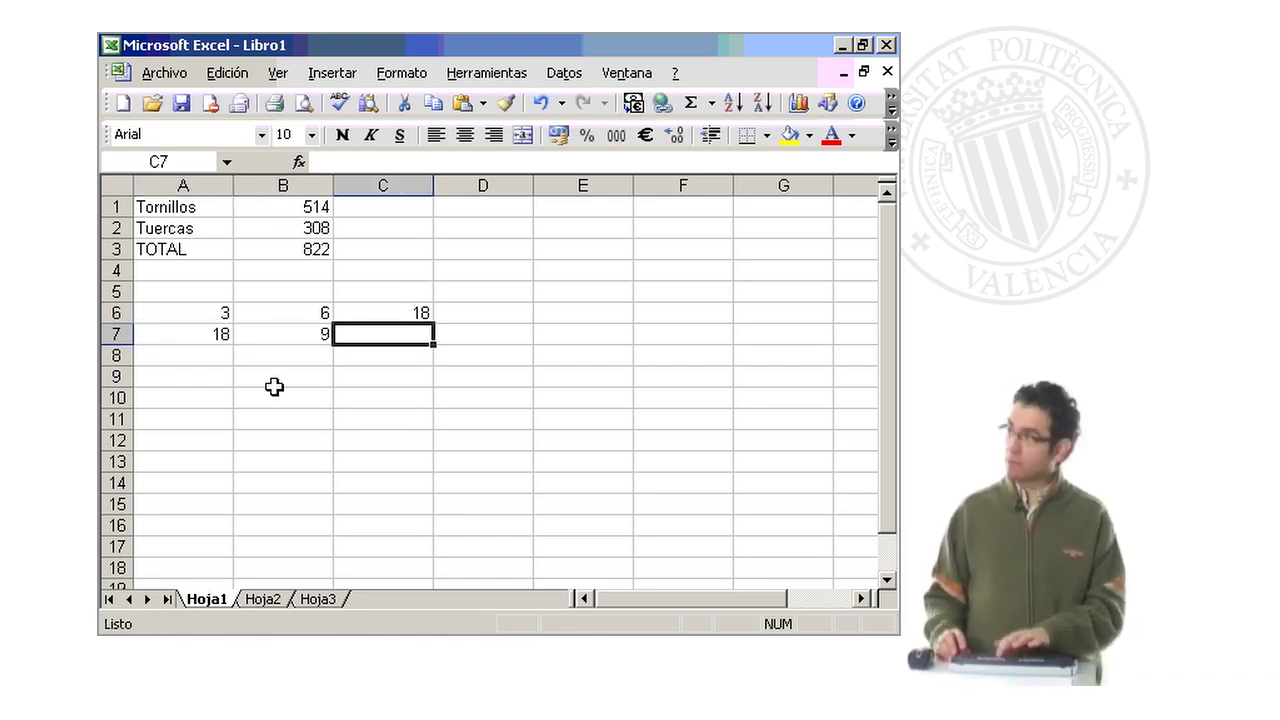
{"action": "type", "text": "="}
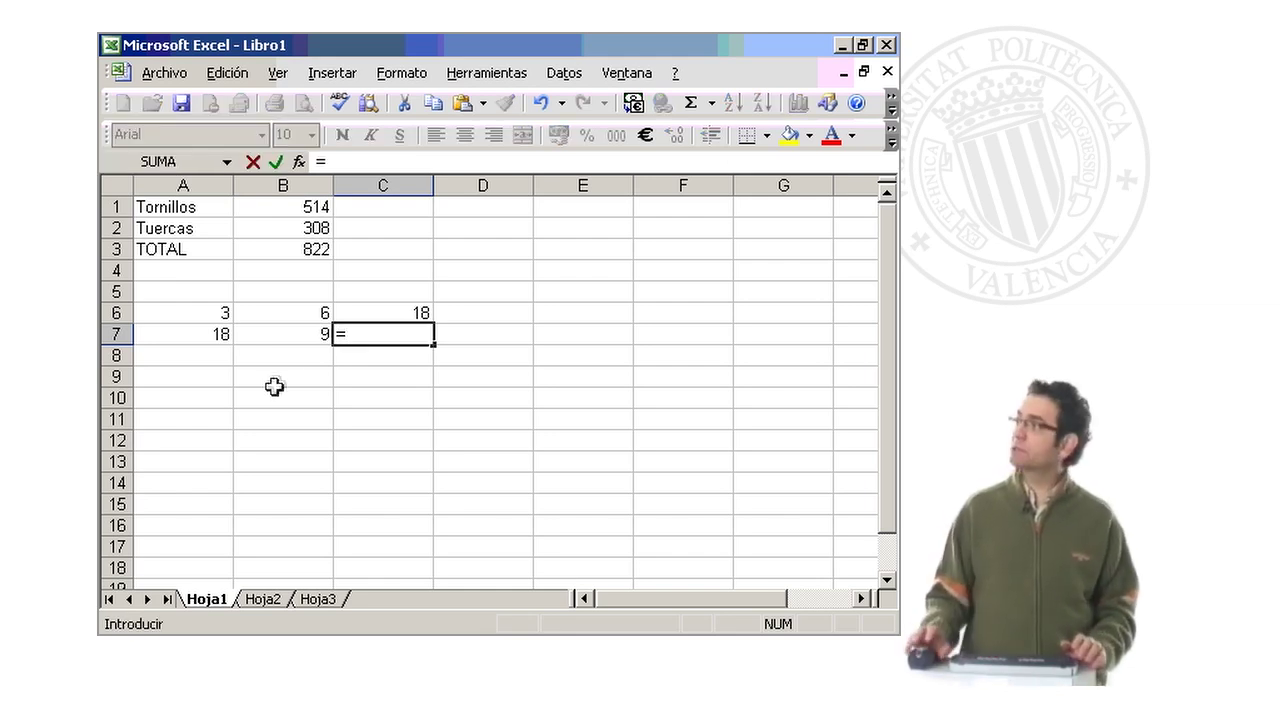
{"action": "left_click", "coordinate": [182, 337]}
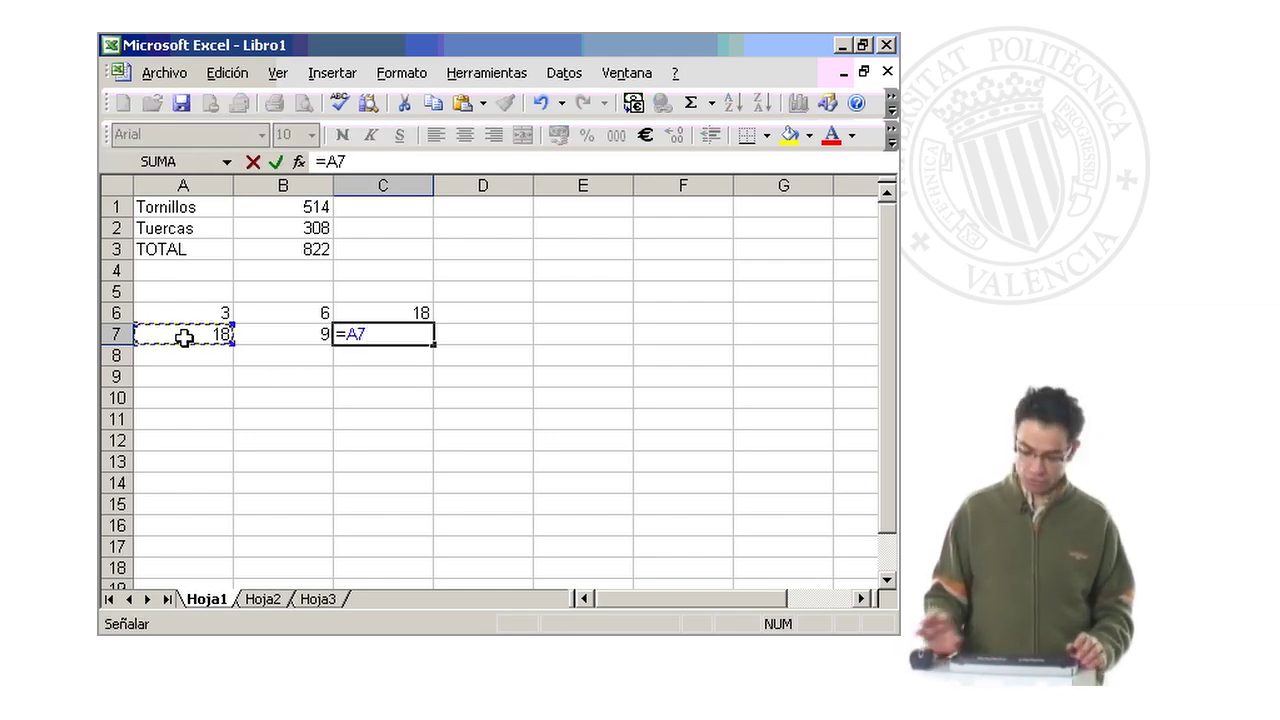
{"action": "type", "text": "/"}
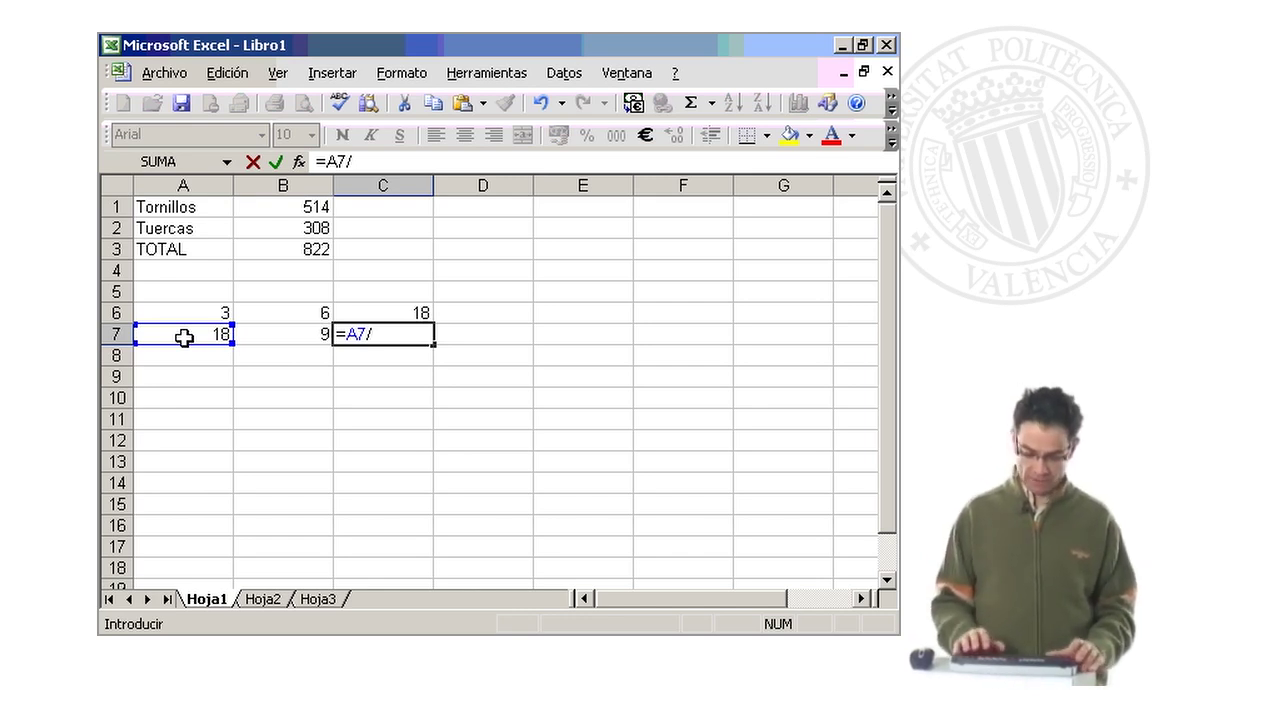
{"action": "left_click", "coordinate": [277, 340]}
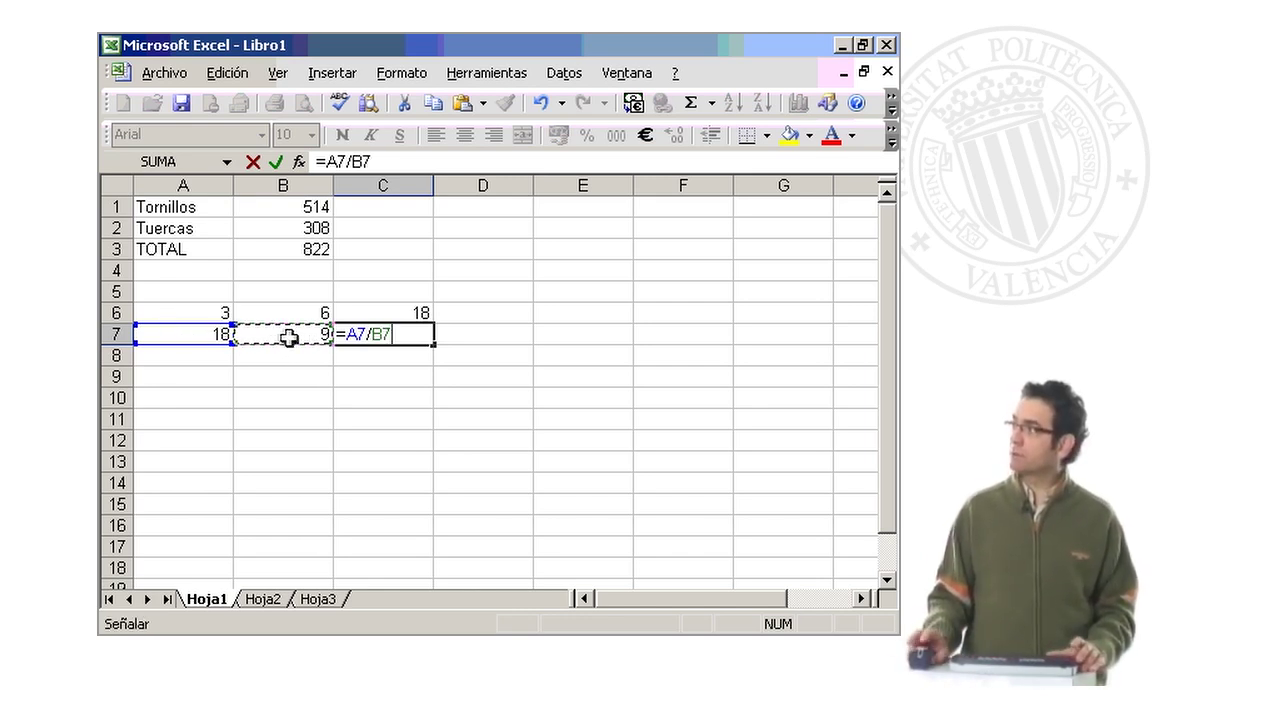
{"action": "key", "text": "Return"}
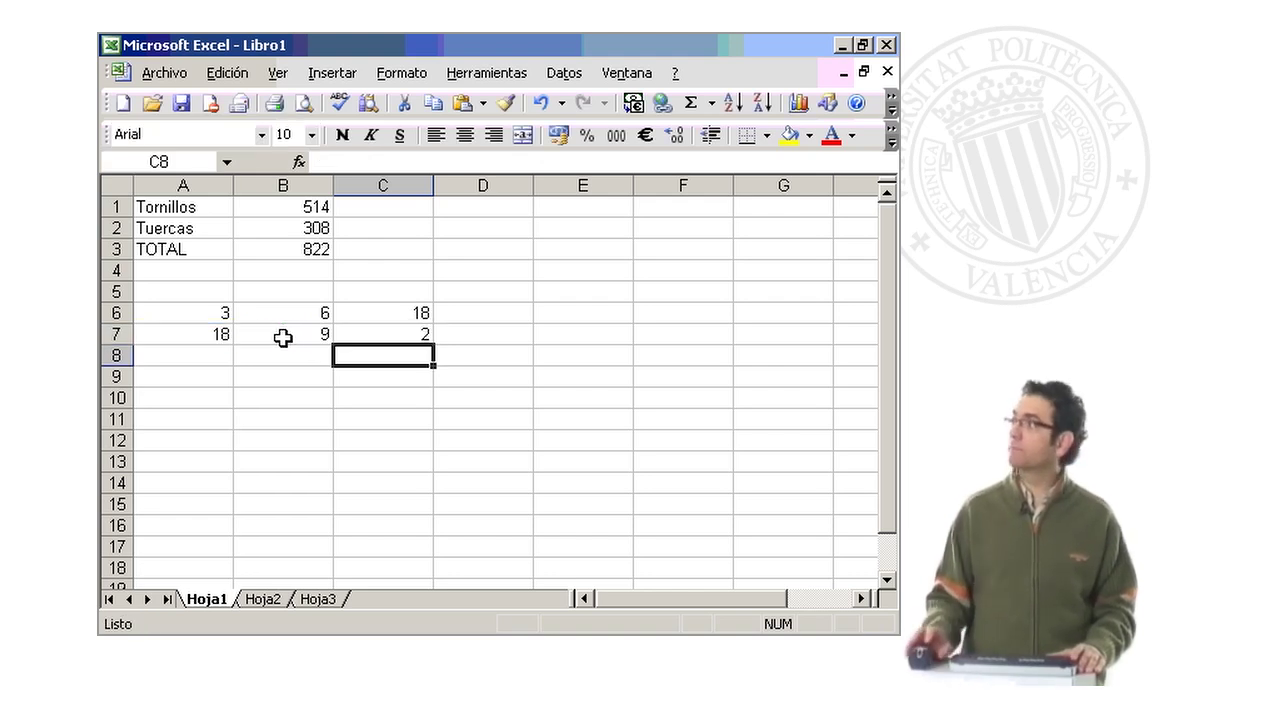
{"action": "left_click", "coordinate": [393, 332]}
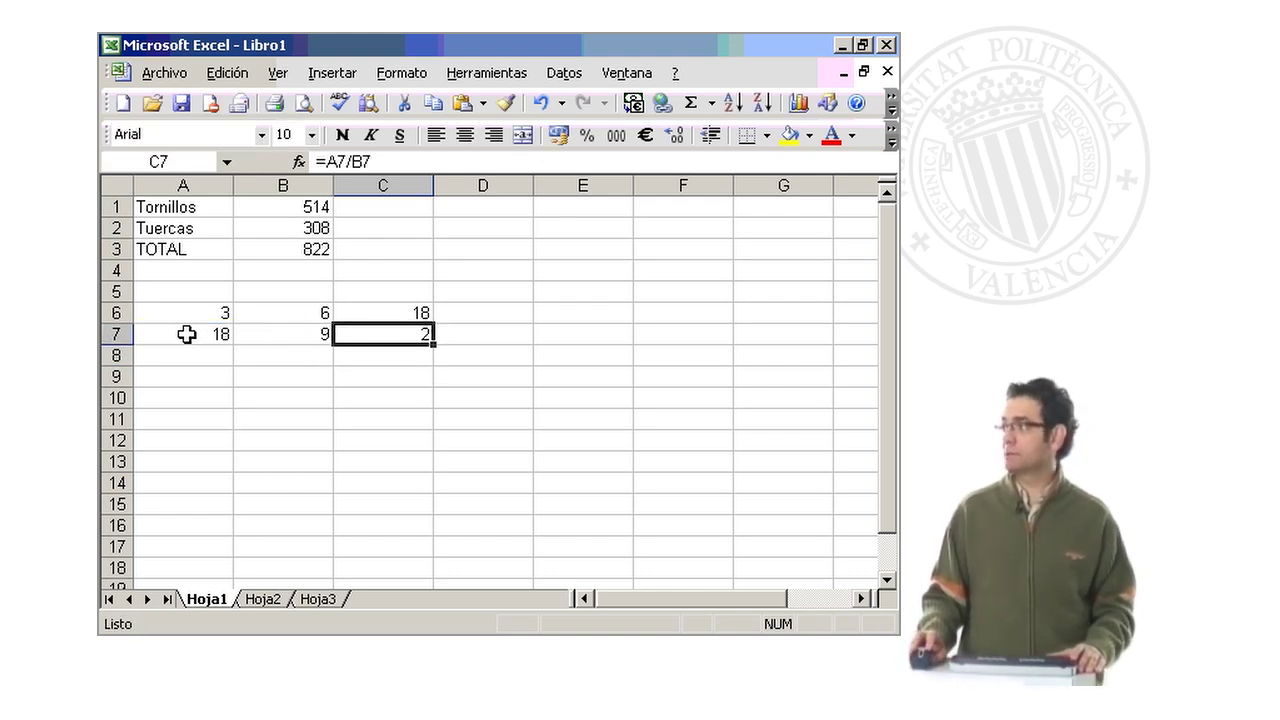
{"action": "left_click", "coordinate": [187, 334]}
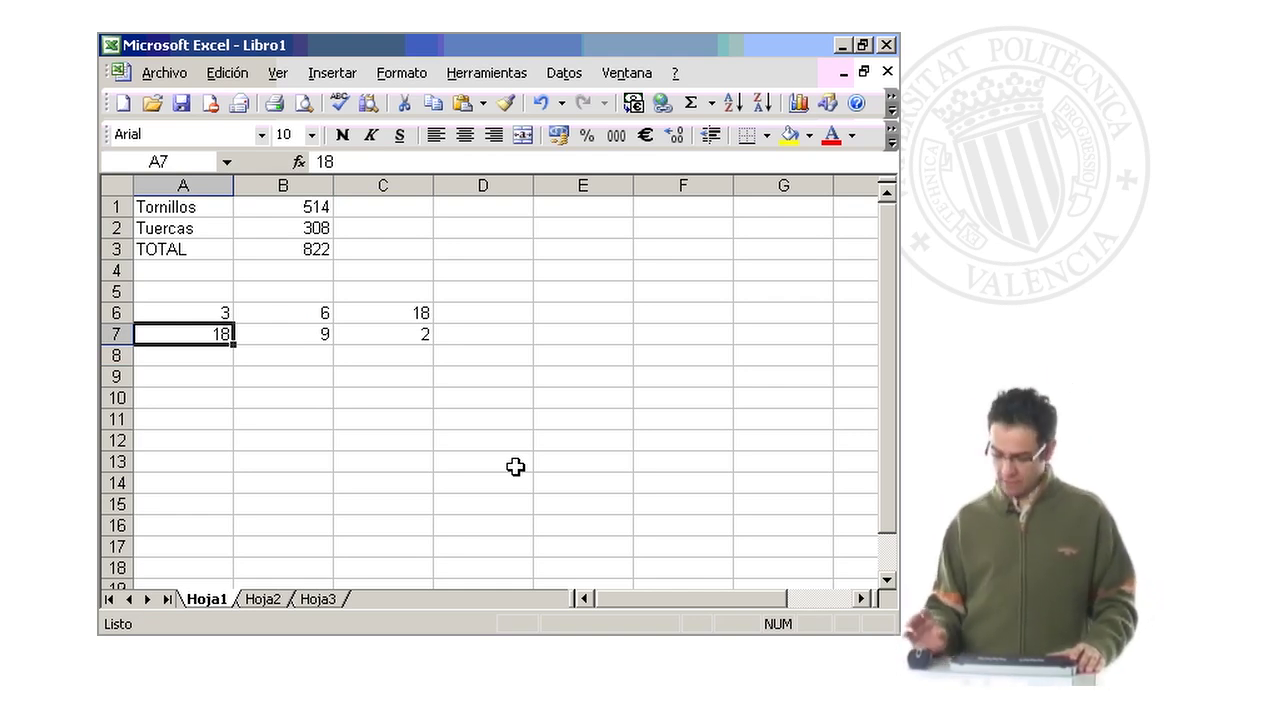
- Change B7 to 6 so C7's =A7/B7 recalculates to 3
{"action": "left_click", "coordinate": [320, 342]}
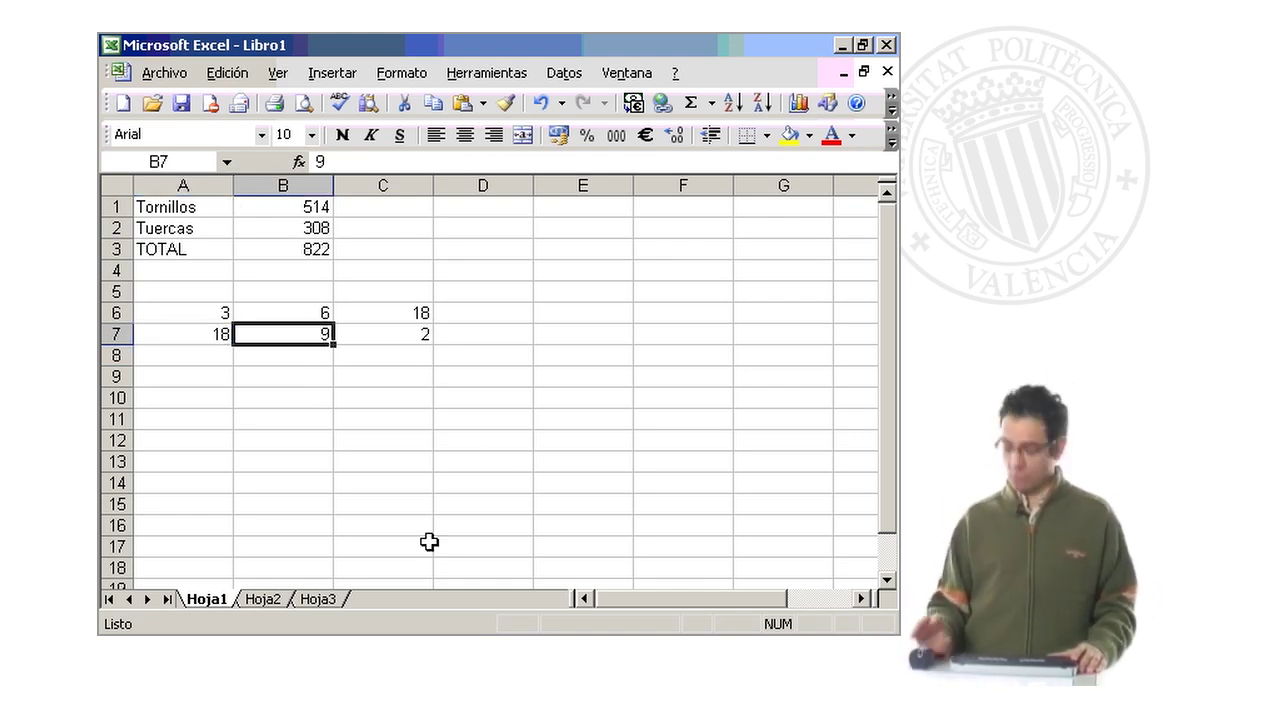
{"action": "type", "text": "6"}
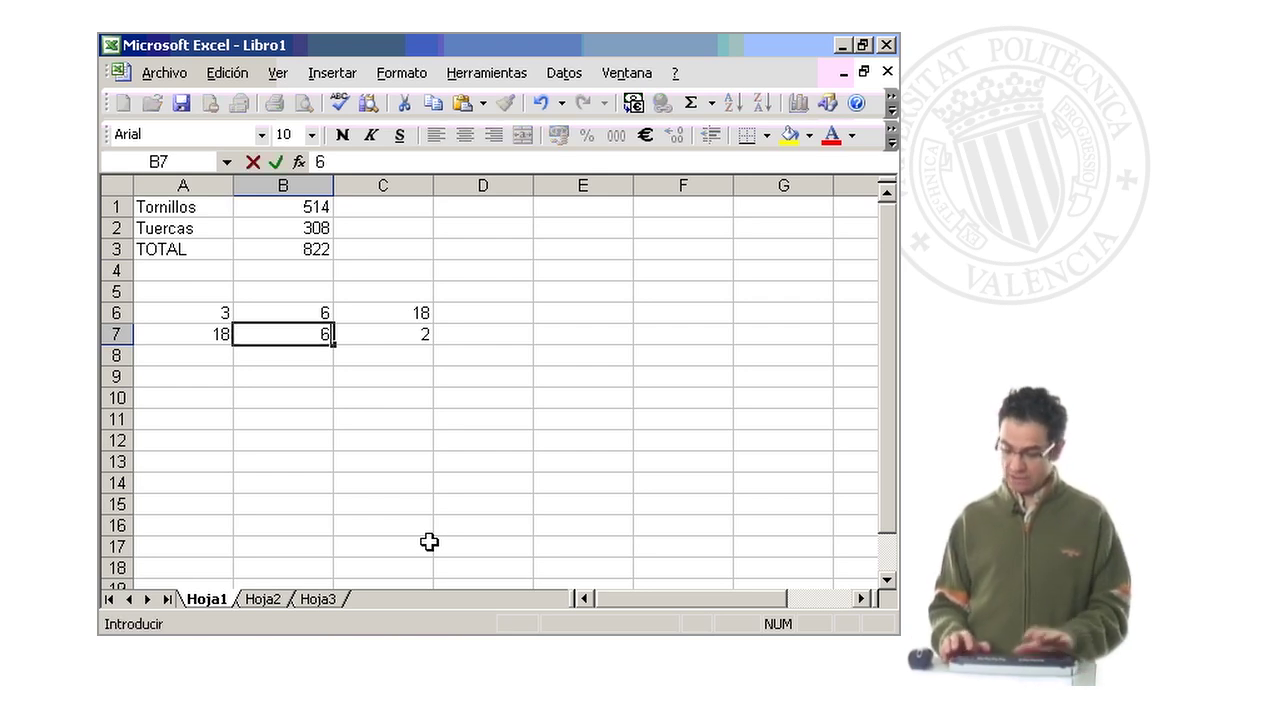
{"action": "key", "text": "Return"}
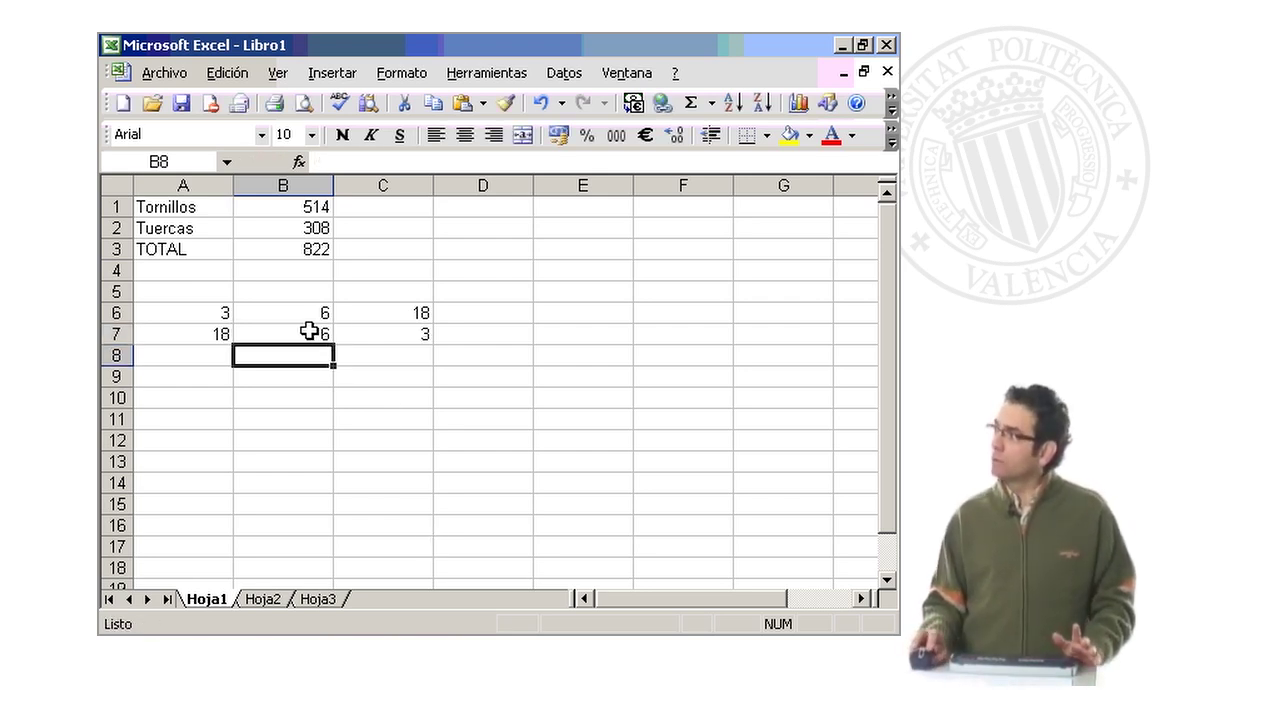
{"action": "left_click", "coordinate": [310, 333]}
{"action": "left_click", "coordinate": [383, 334]}
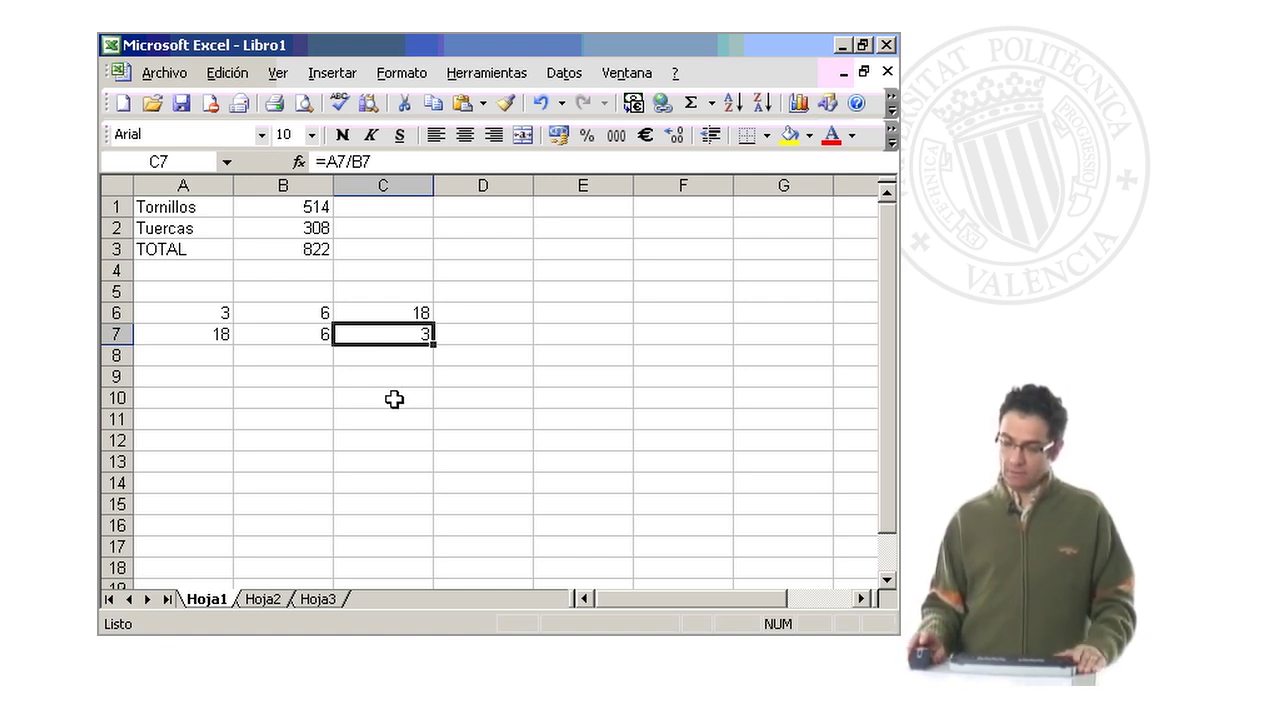
{"action": "left_click", "coordinate": [205, 379]}
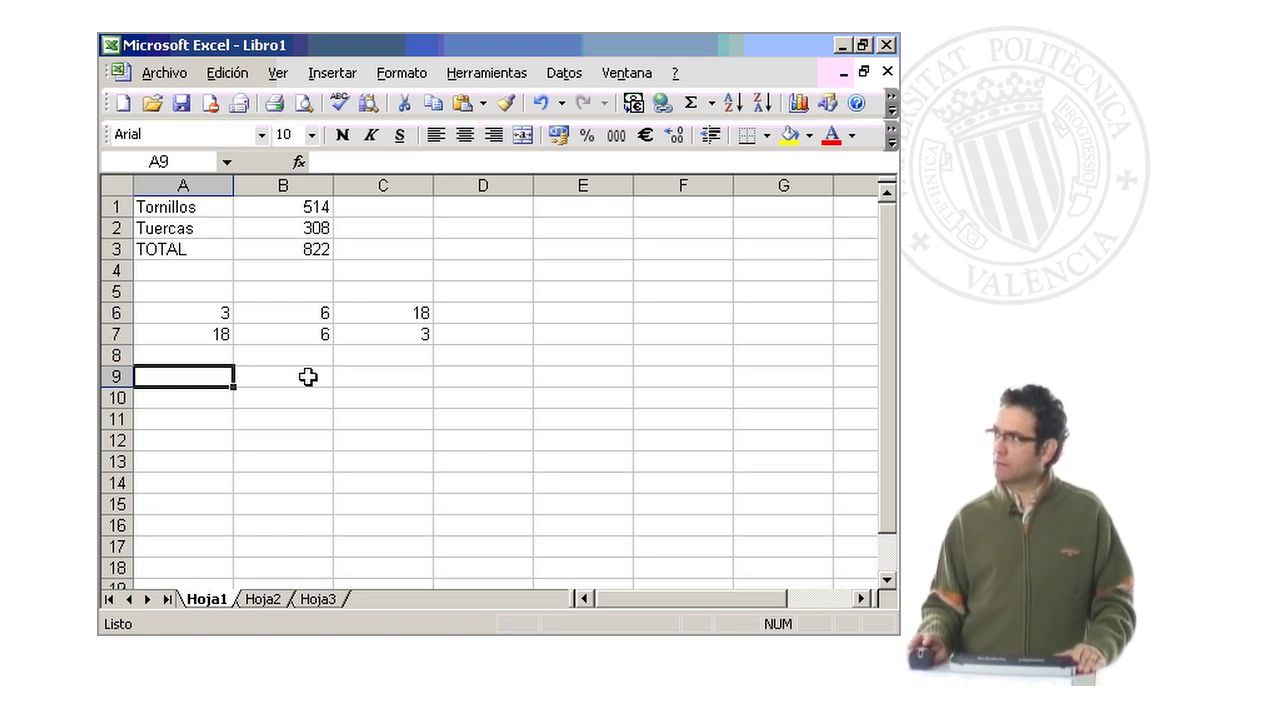
- Enter 2 in A9 and 3 in B9, with C9 as =A9^B9 showing 8
{"action": "type", "text": "2"}
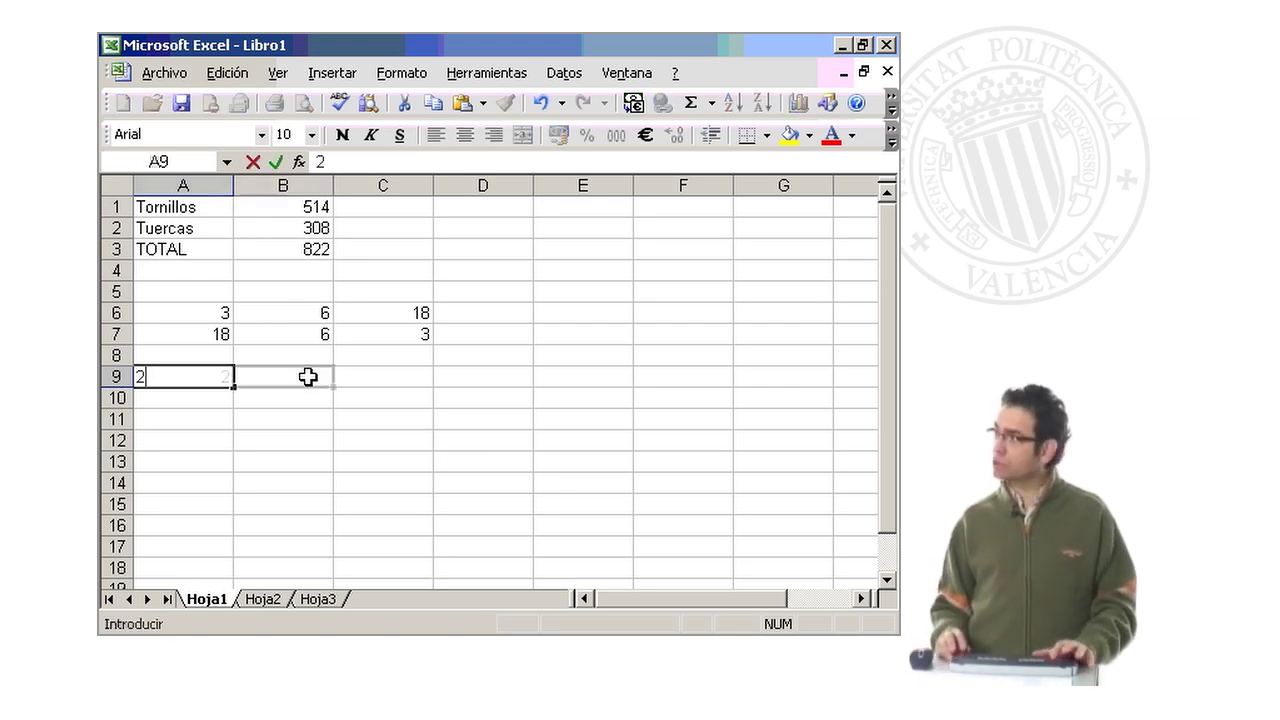
{"action": "left_click", "coordinate": [308, 376]}
{"action": "type", "text": "3"}
{"action": "key", "text": "Tab"}
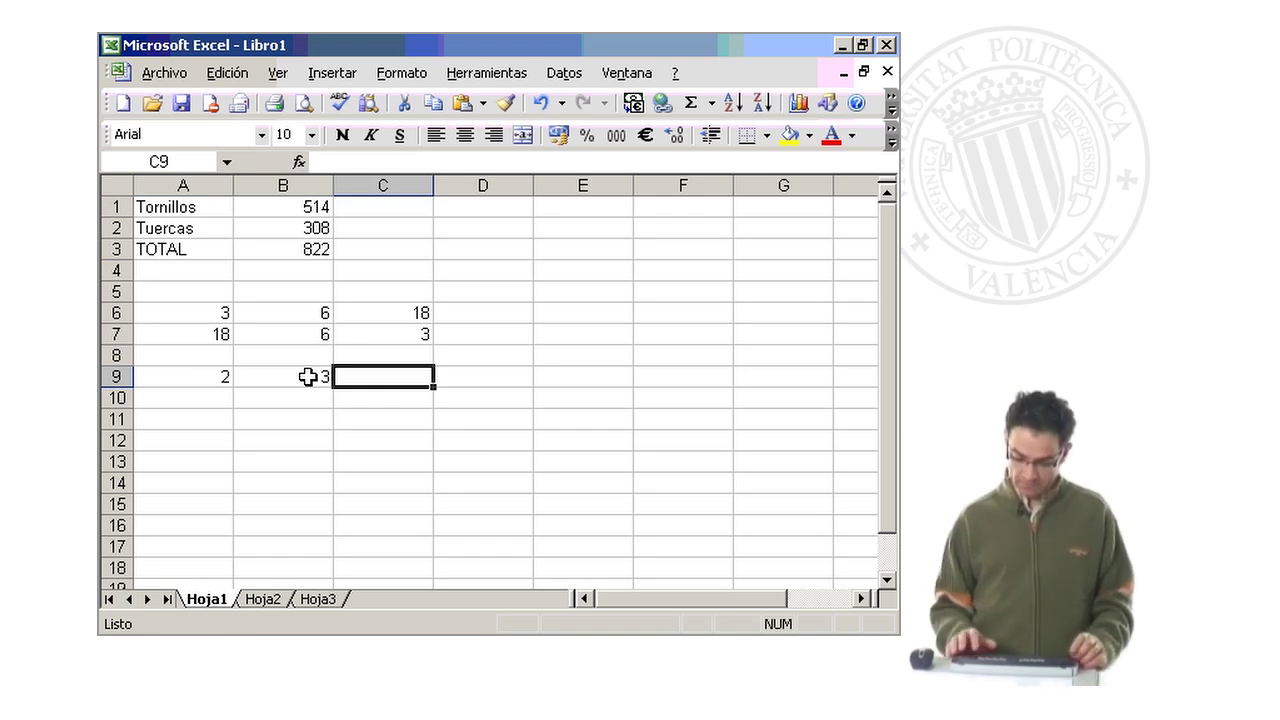
{"action": "type", "text": "="}
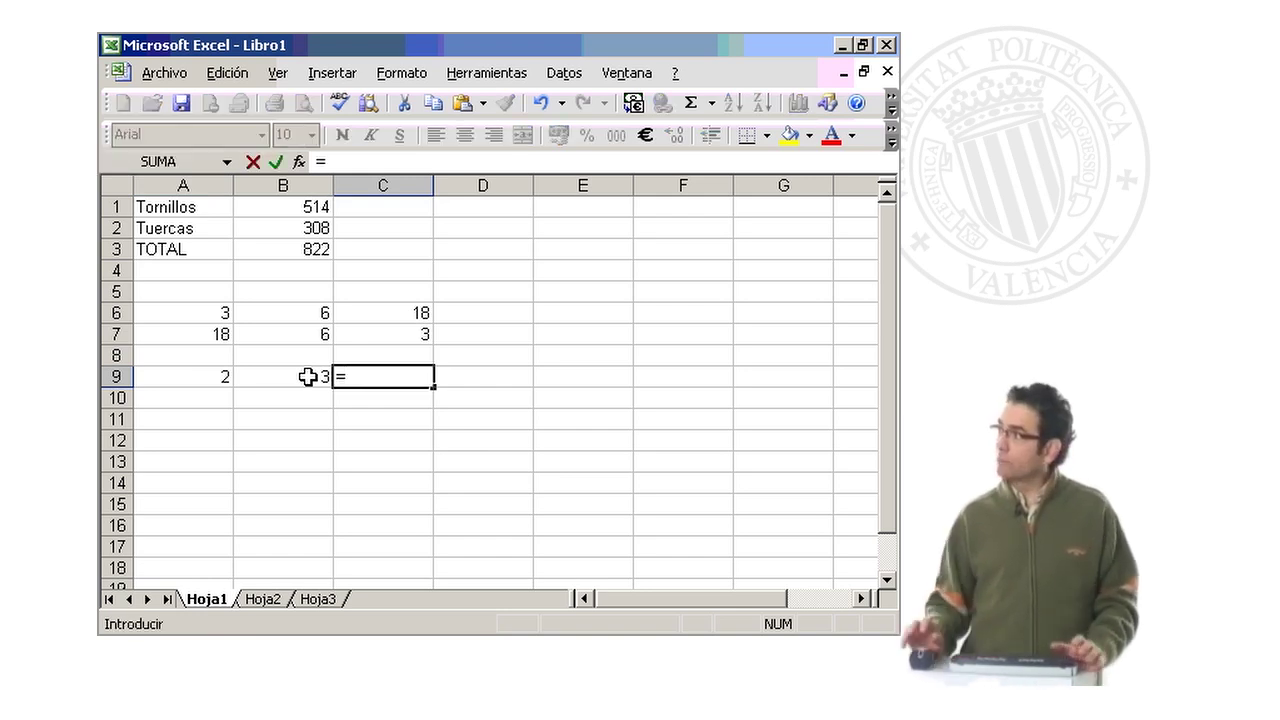
{"action": "left_click", "coordinate": [199, 376]}
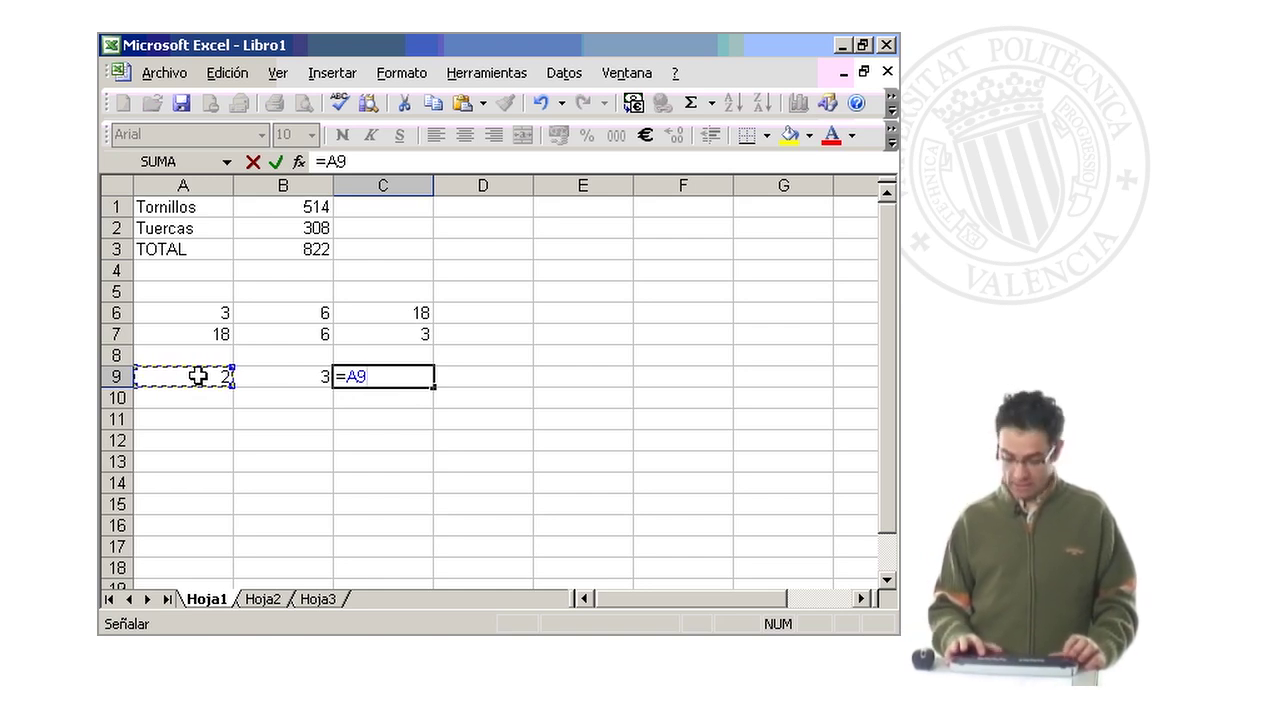
{"action": "type", "text": "^"}
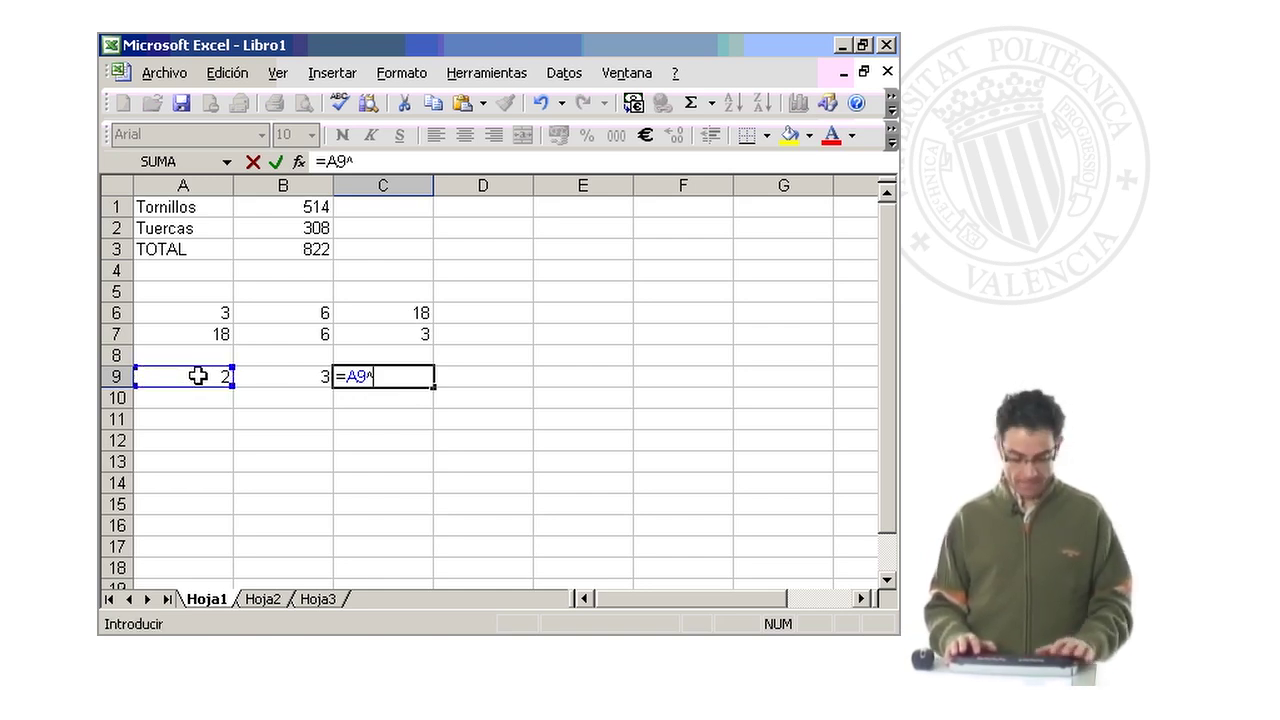
{"action": "left_click", "coordinate": [297, 374]}
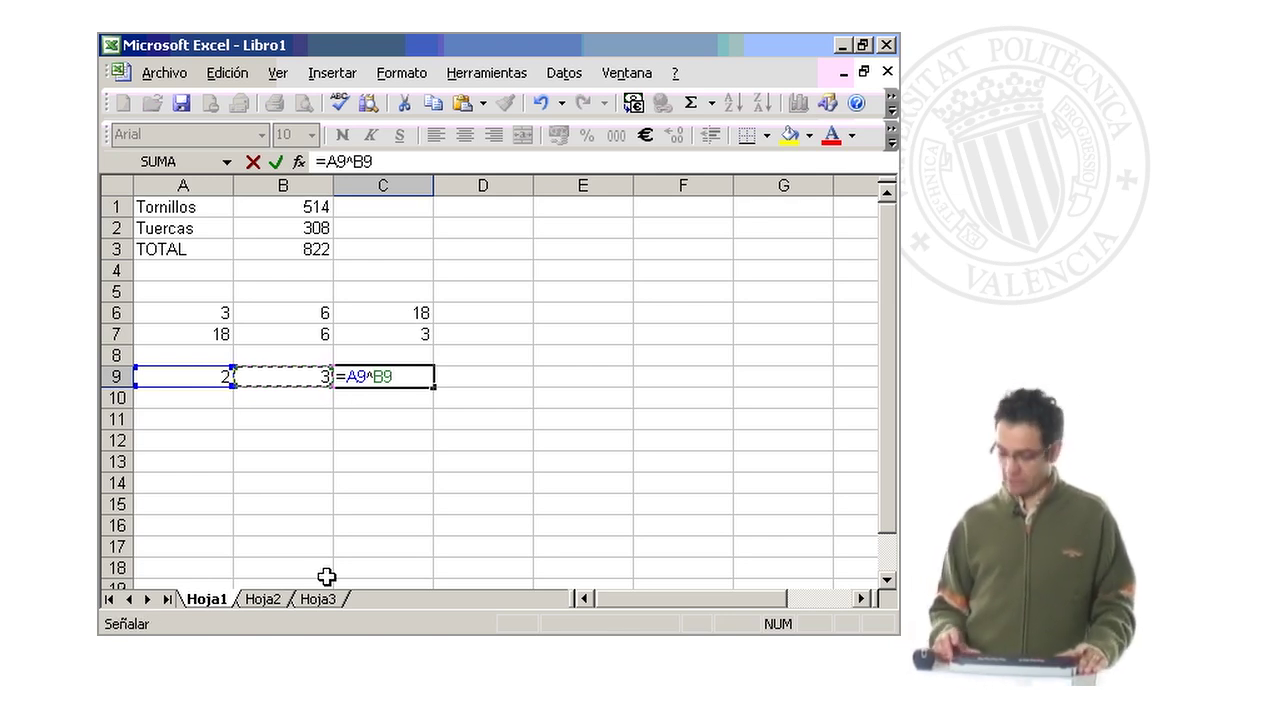
{"action": "key", "text": "Return"}
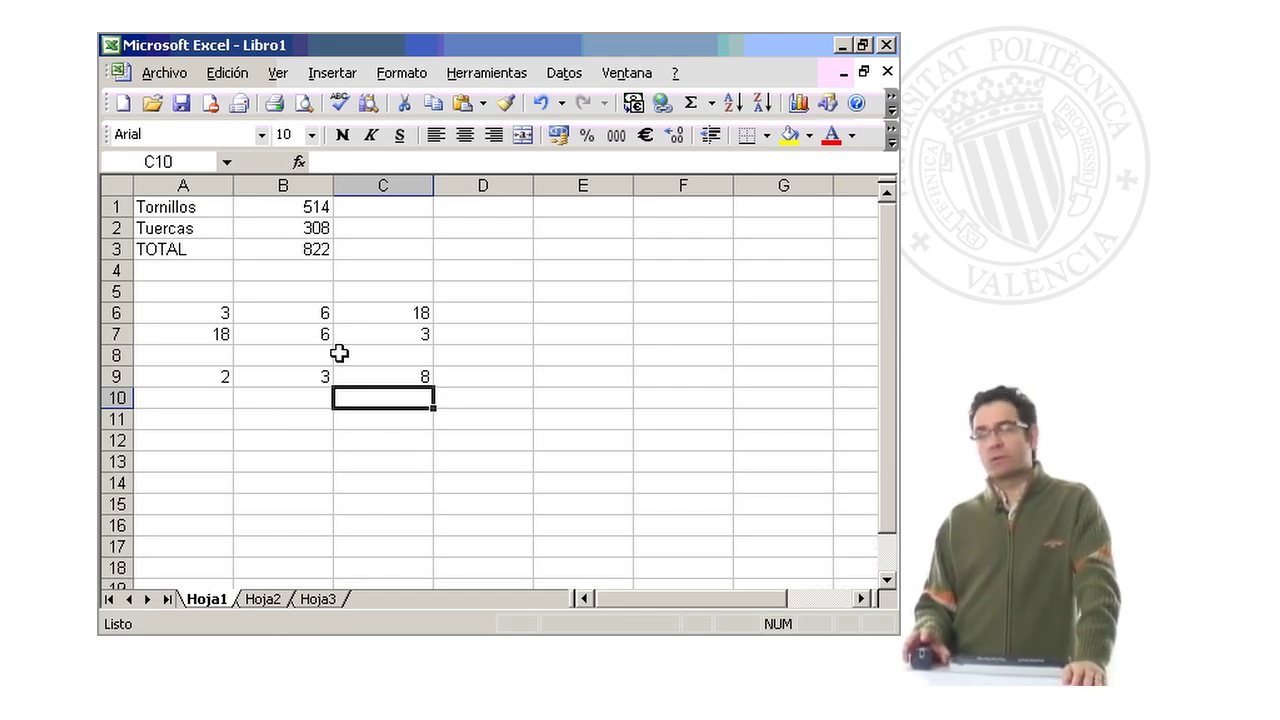
- Review the formulas in B3, C6, C7 and C9, then insert 2* after the equals sign in C9
{"action": "left_click", "coordinate": [302, 312]}
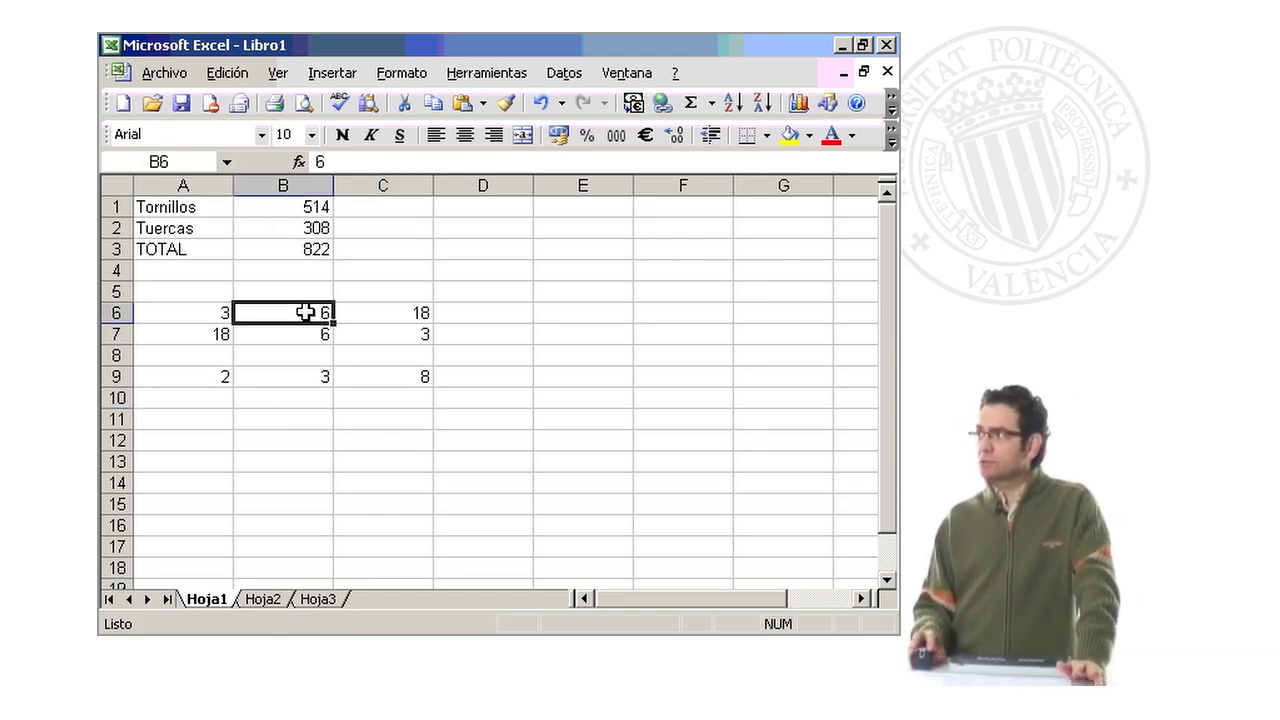
{"action": "left_click", "coordinate": [405, 340]}
{"action": "left_click", "coordinate": [398, 372]}
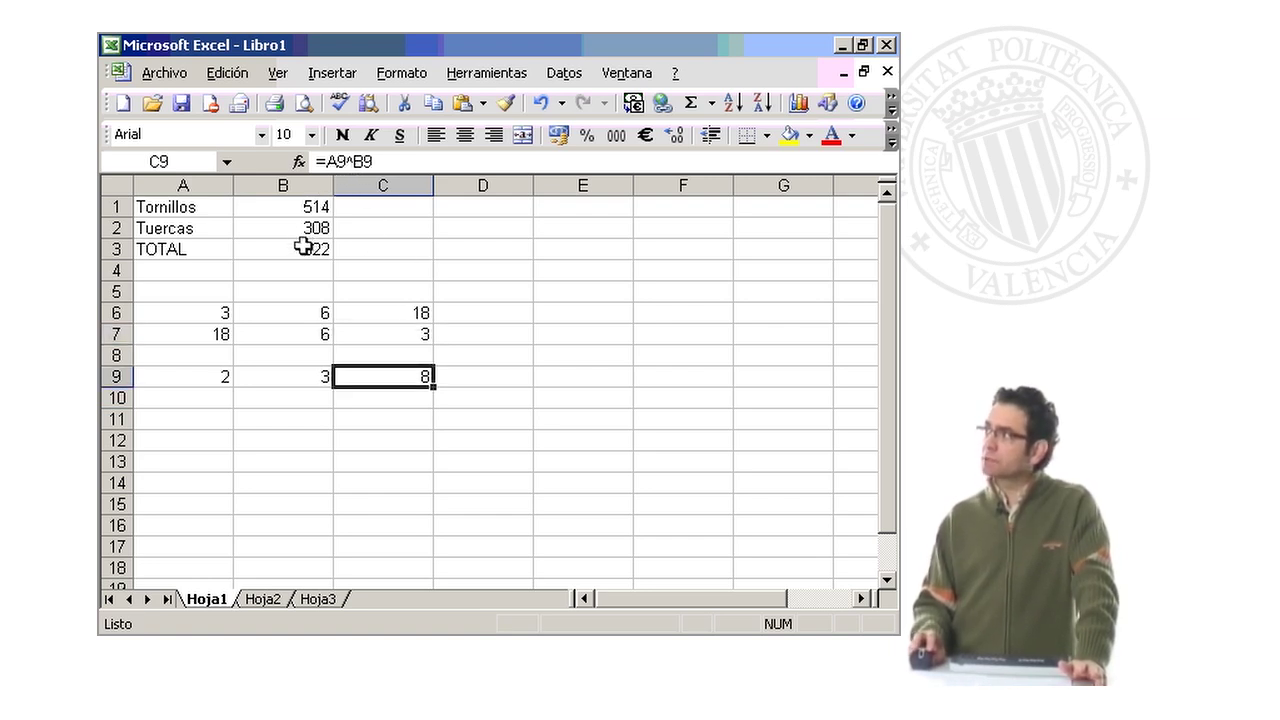
{"action": "left_click", "coordinate": [303, 247]}
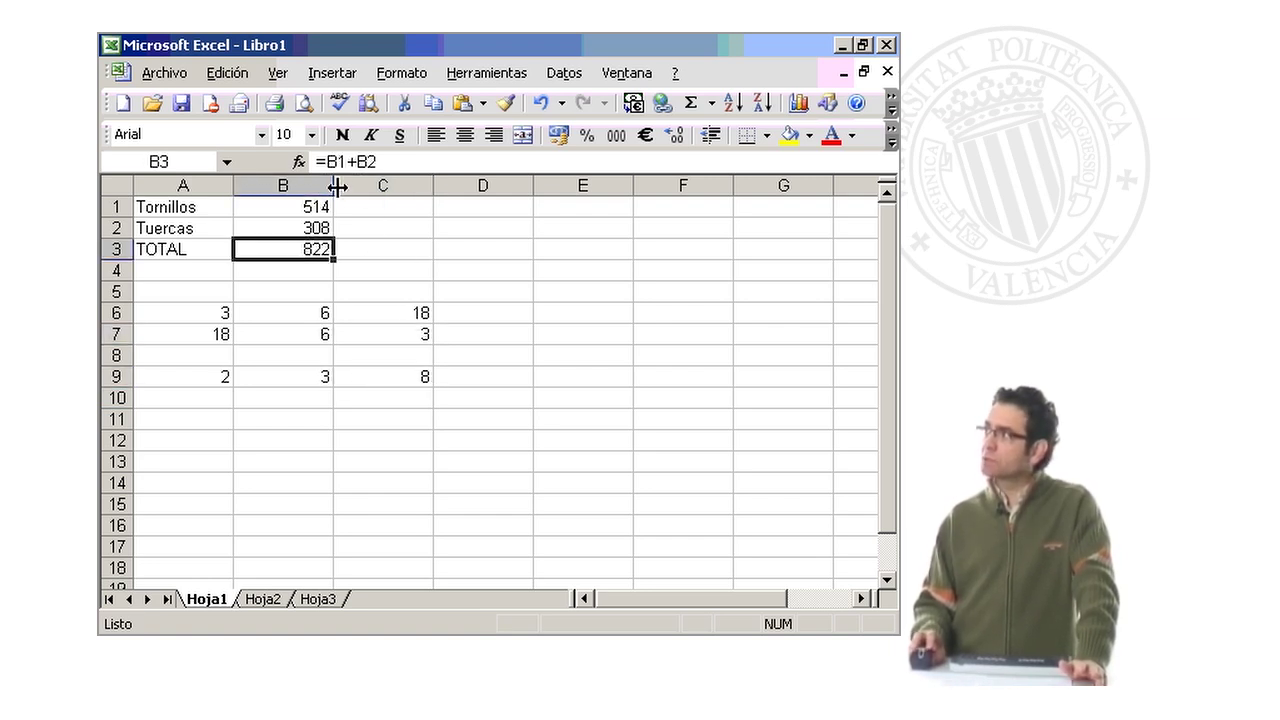
{"action": "left_click", "coordinate": [386, 312]}
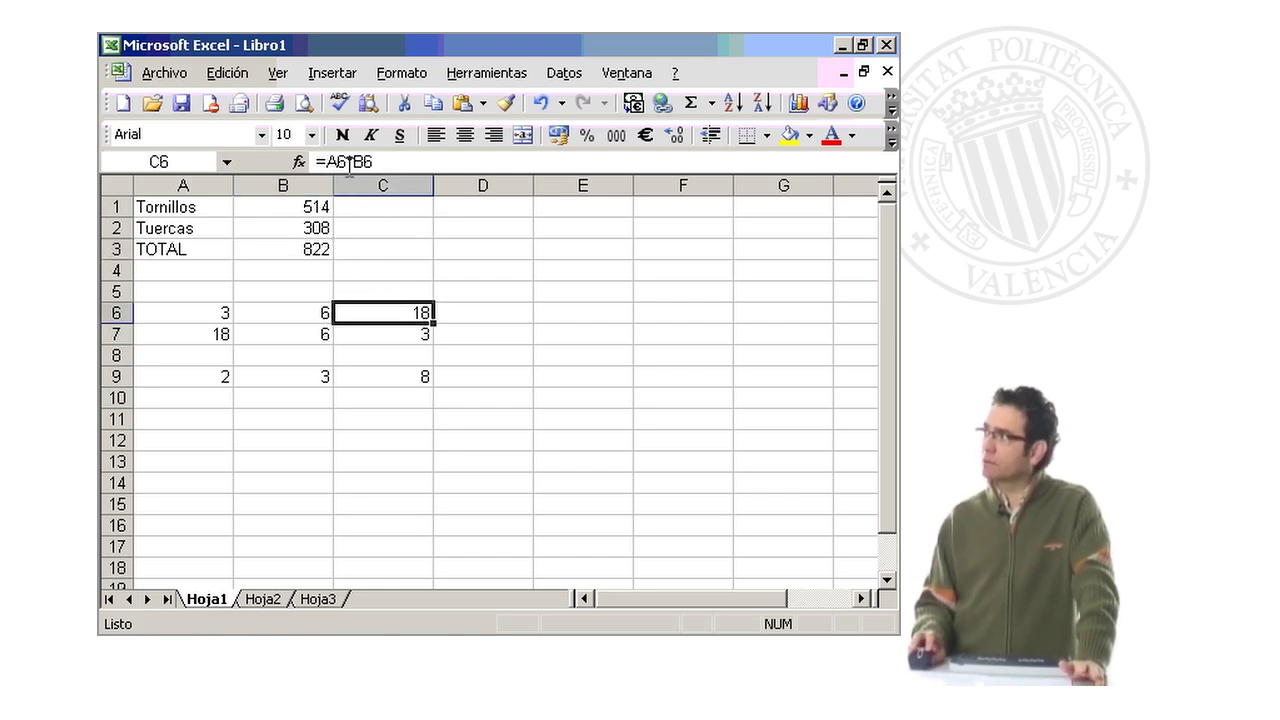
{"action": "left_click", "coordinate": [395, 330]}
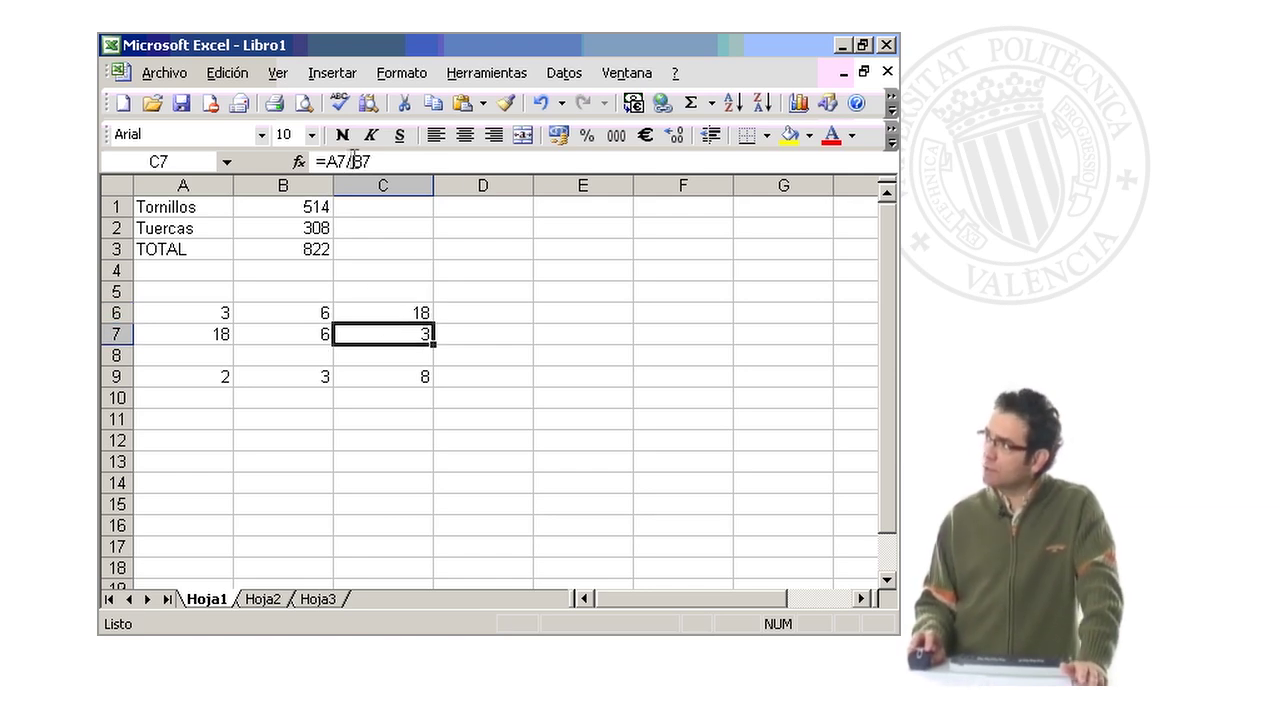
{"action": "left_click", "coordinate": [399, 372]}
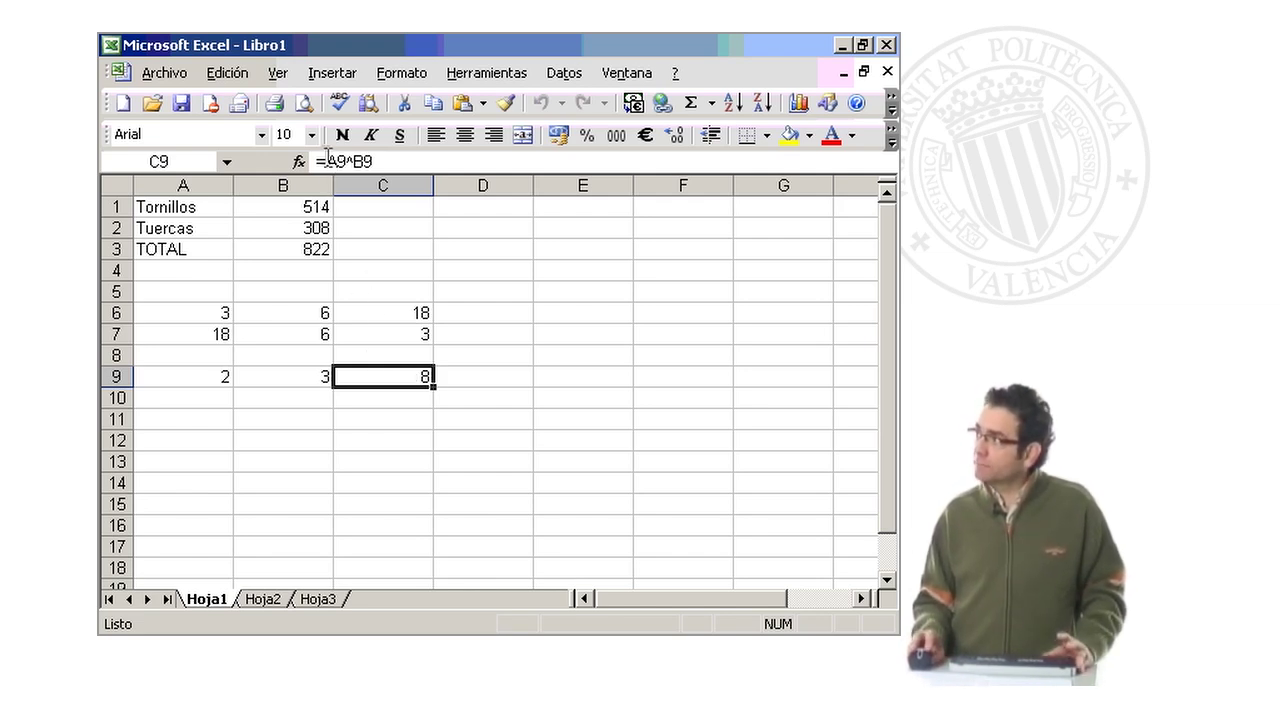
{"action": "left_click", "coordinate": [327, 160]}
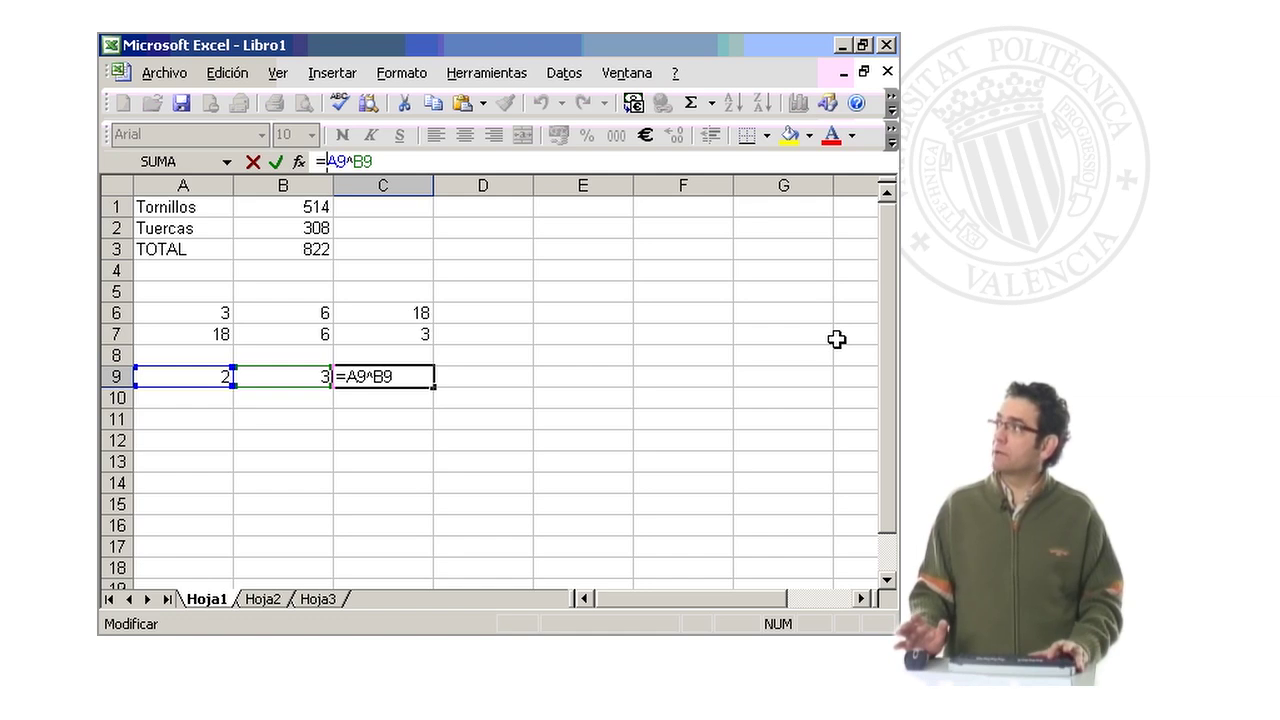
{"action": "type", "text": "2"}
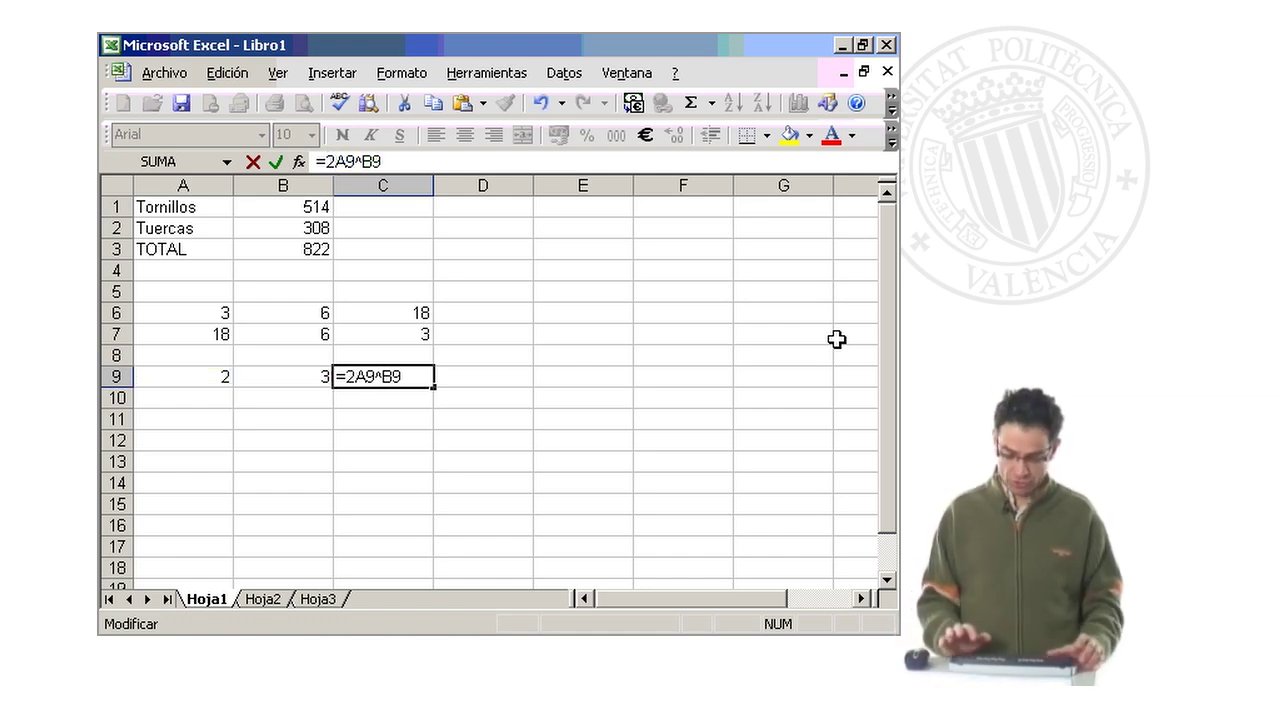
{"action": "type", "text": "*"}
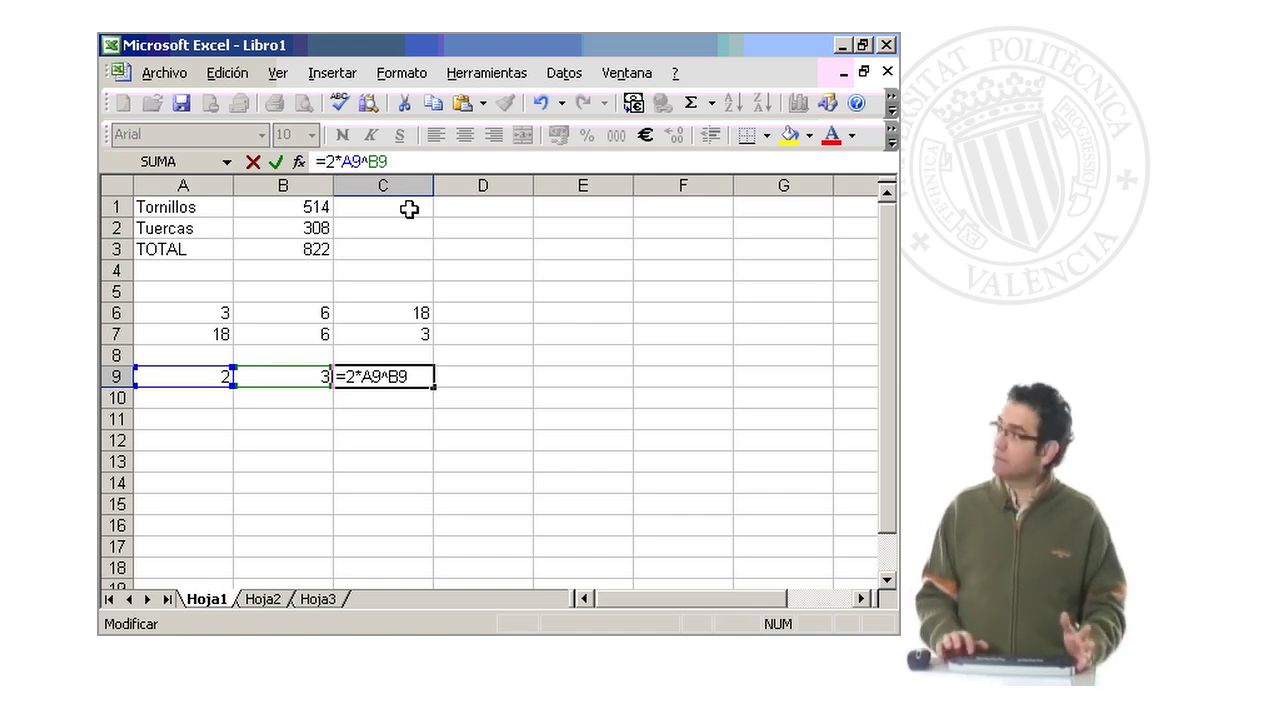
- Commit =2*A9^B9 in C9 and check it returns 16 against the base value in A9
{"action": "key", "text": "Return"}
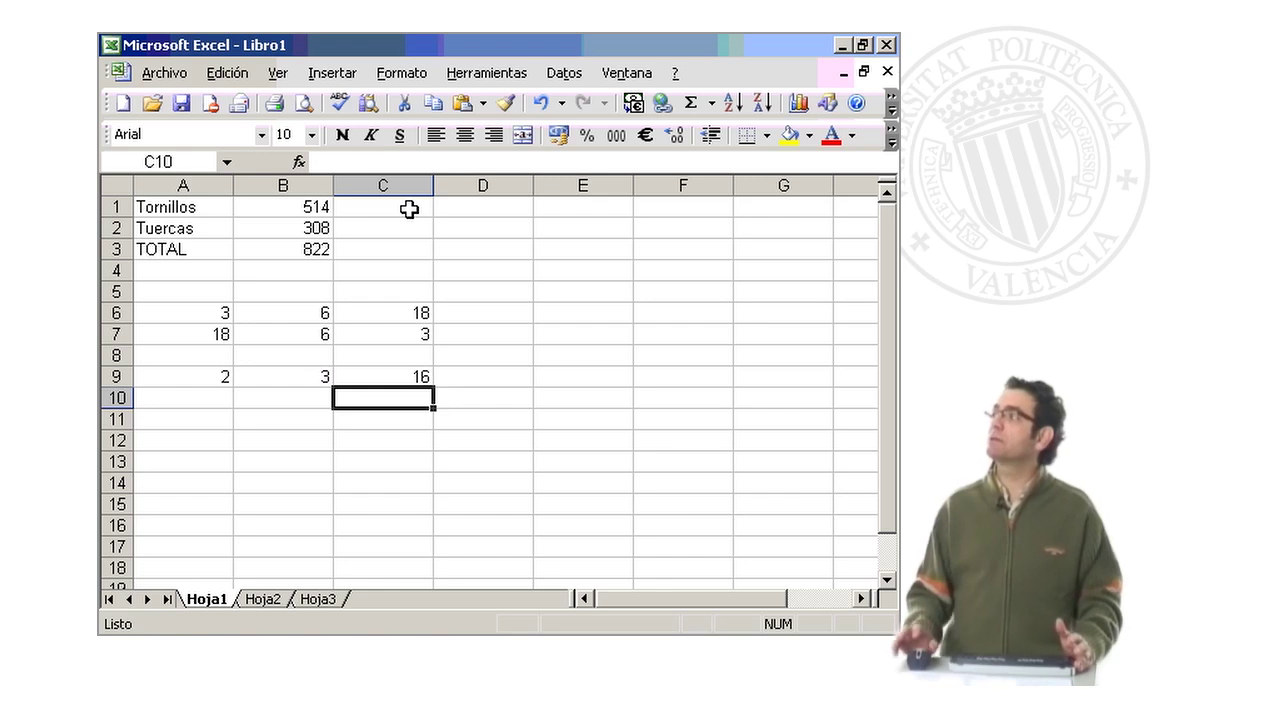
{"action": "left_click", "coordinate": [376, 375]}
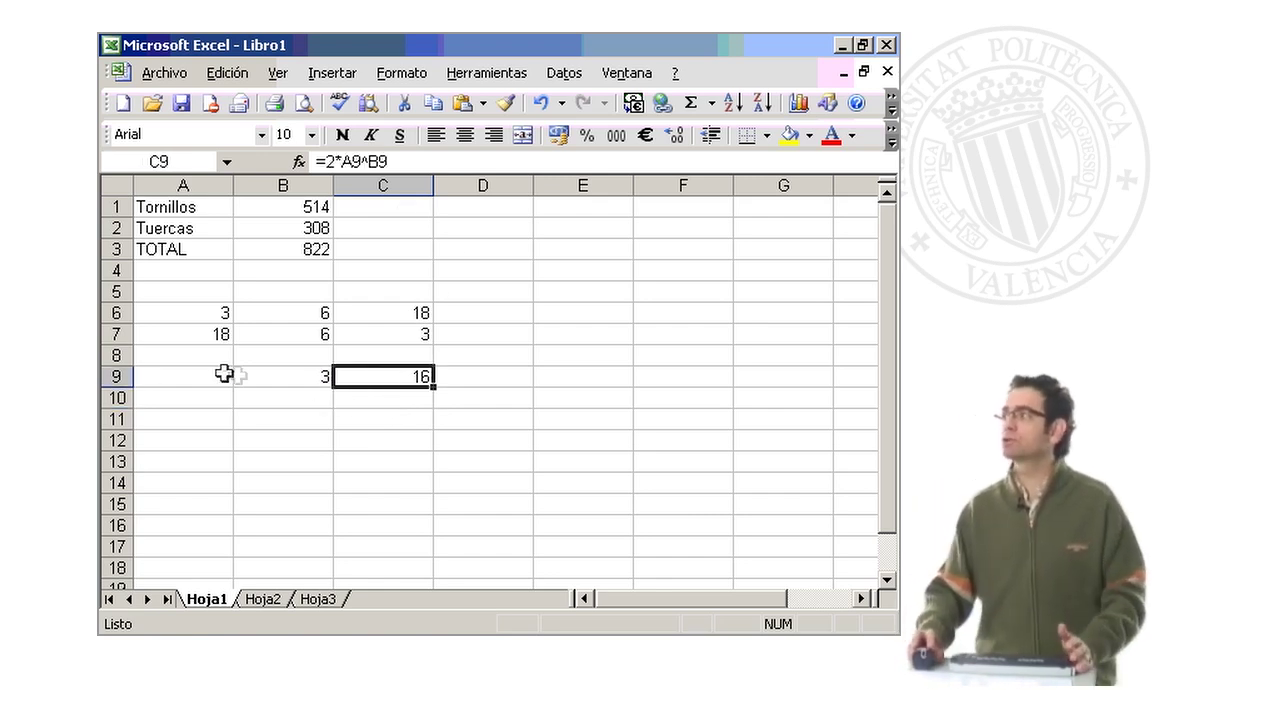
{"action": "left_click", "coordinate": [204, 379]}
{"action": "left_click", "coordinate": [421, 375]}
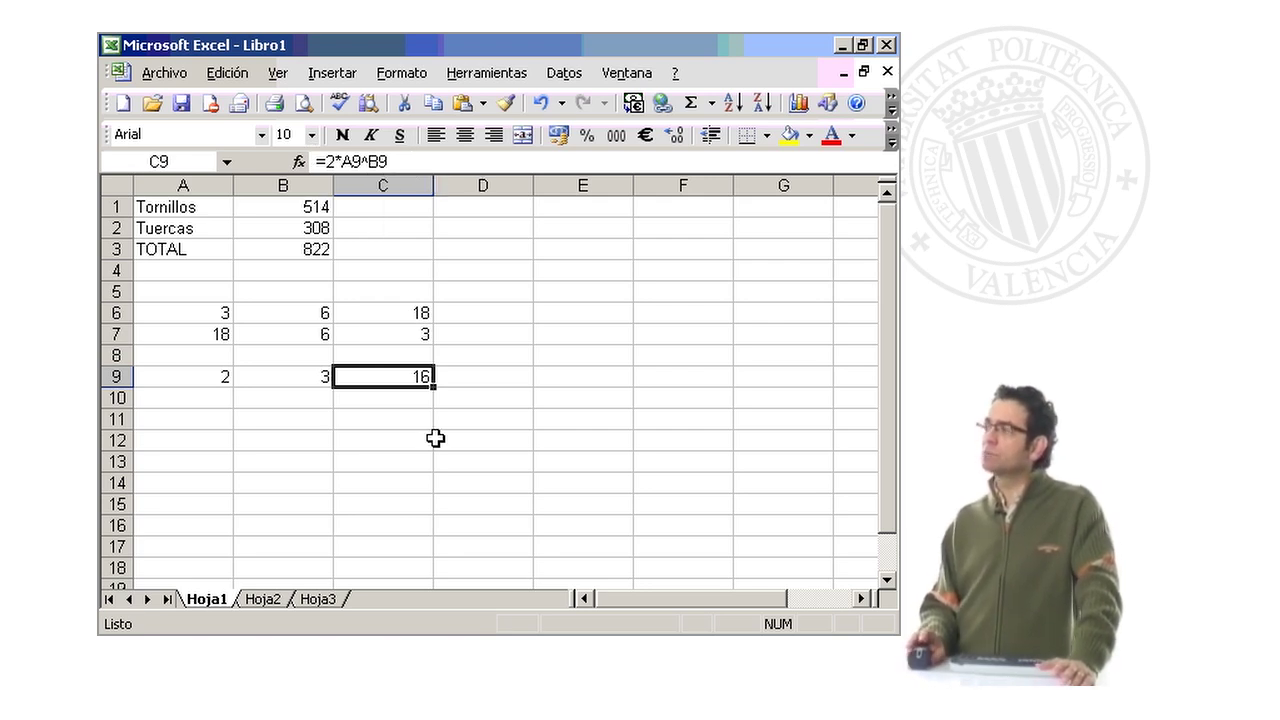
{"action": "left_click", "coordinate": [396, 418]}
{"action": "left_click", "coordinate": [417, 370]}
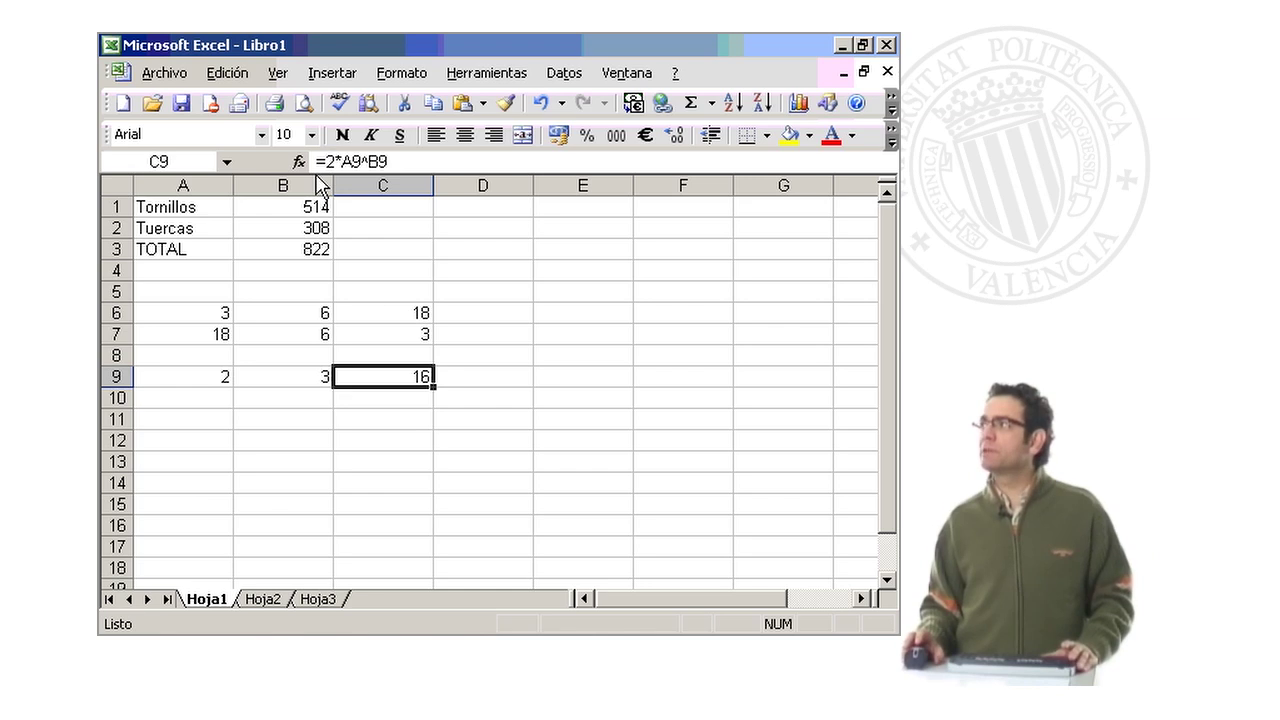
- Wrap 2*A9 in parentheses so C9 reads =(2*A9)^B9 and returns 64
{"action": "left_click", "coordinate": [326, 163]}
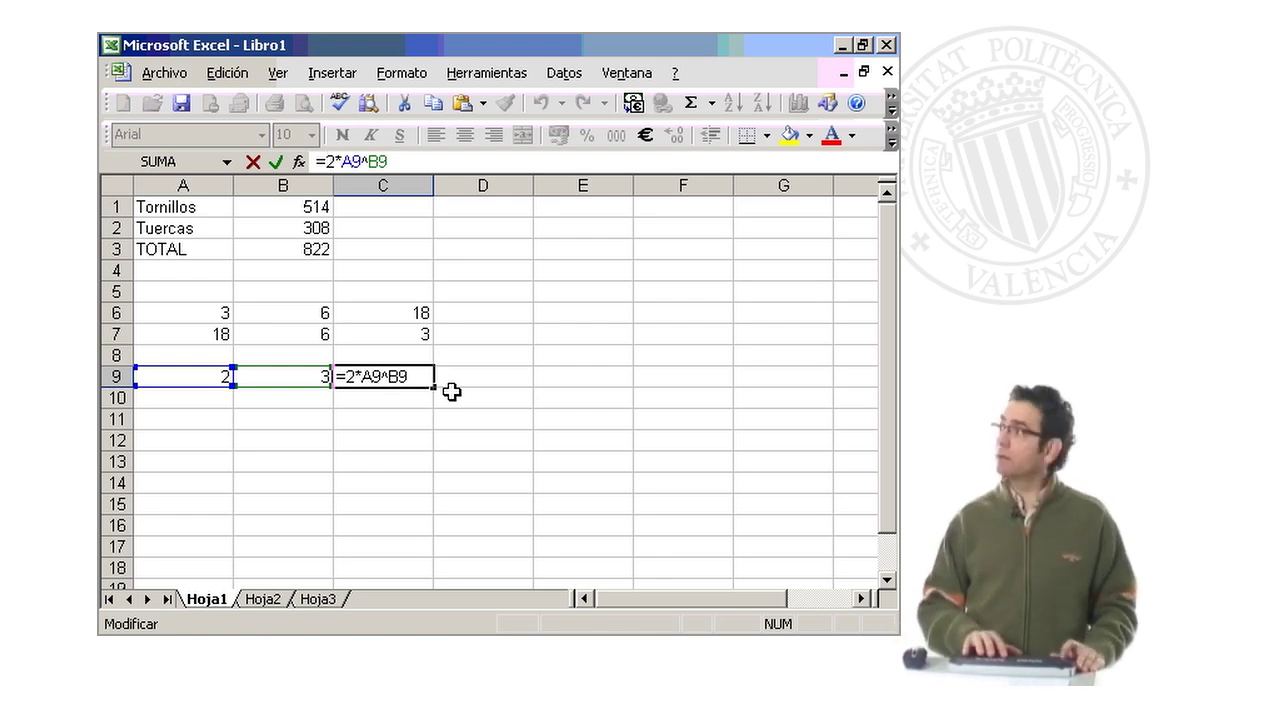
{"action": "type", "text": "("}
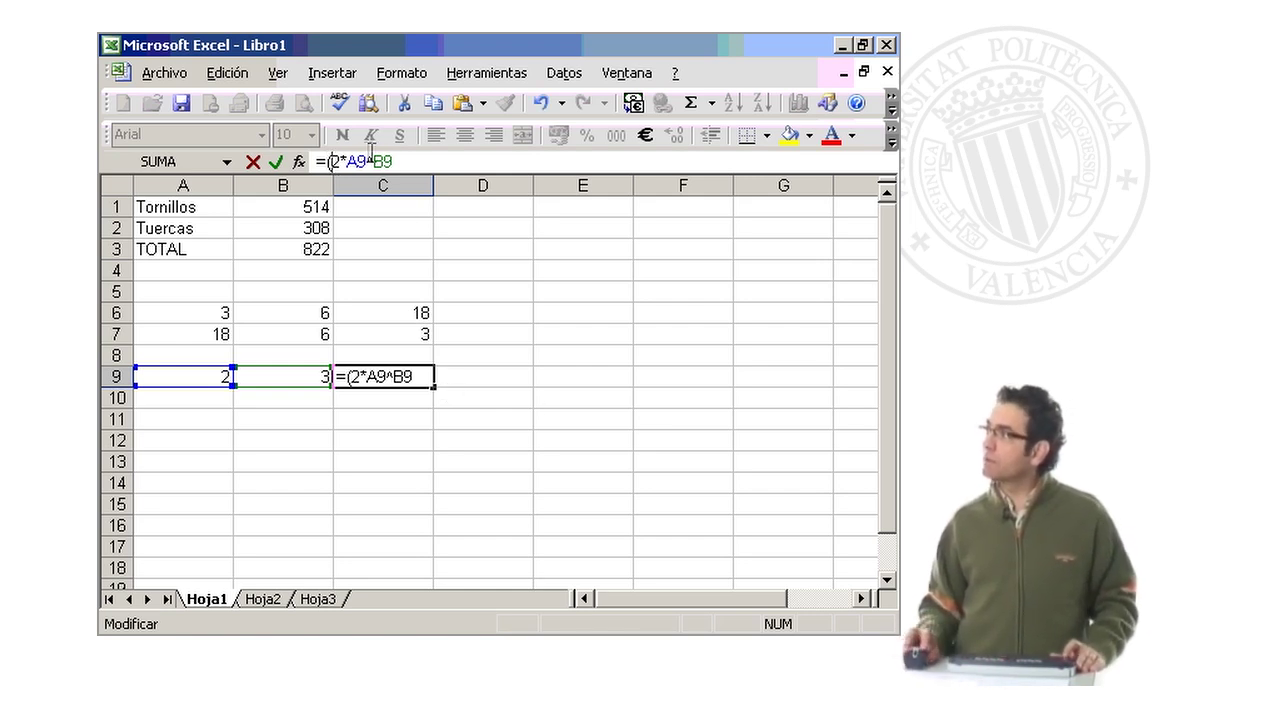
{"action": "left_click", "coordinate": [364, 170]}
{"action": "type", "text": ")"}
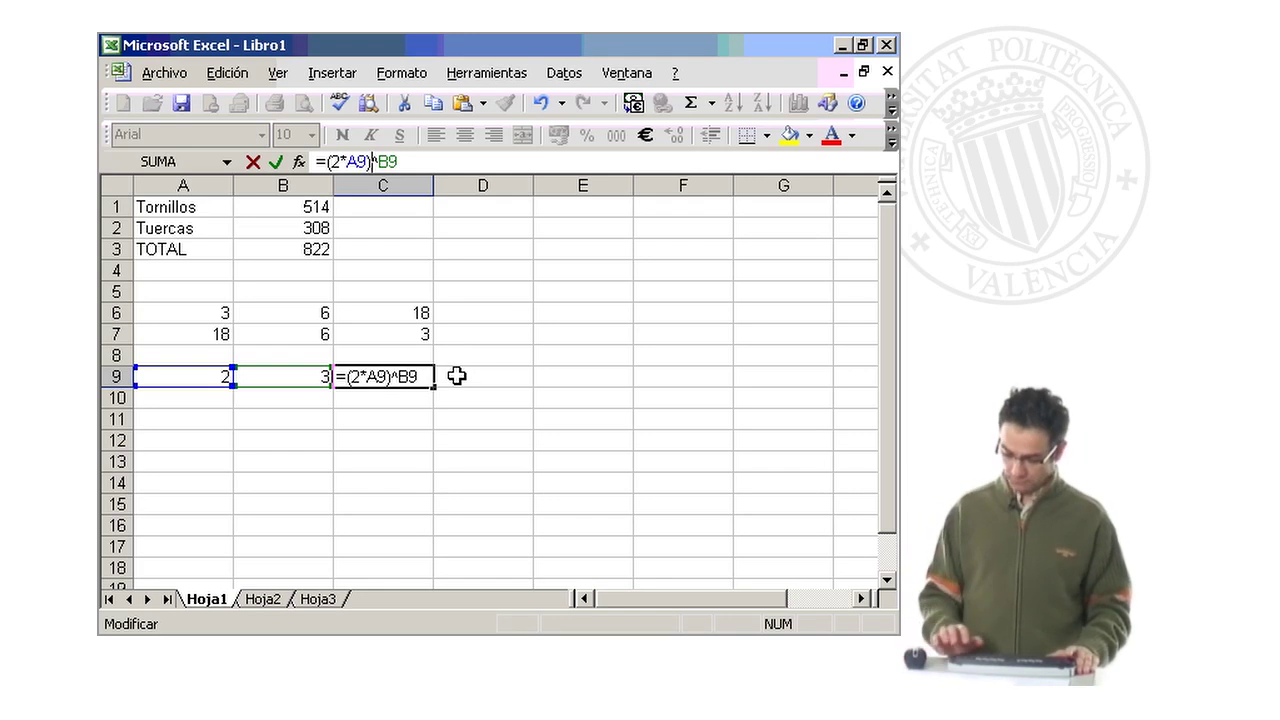
{"action": "key", "text": "Return"}
{"action": "left_click", "coordinate": [410, 377]}
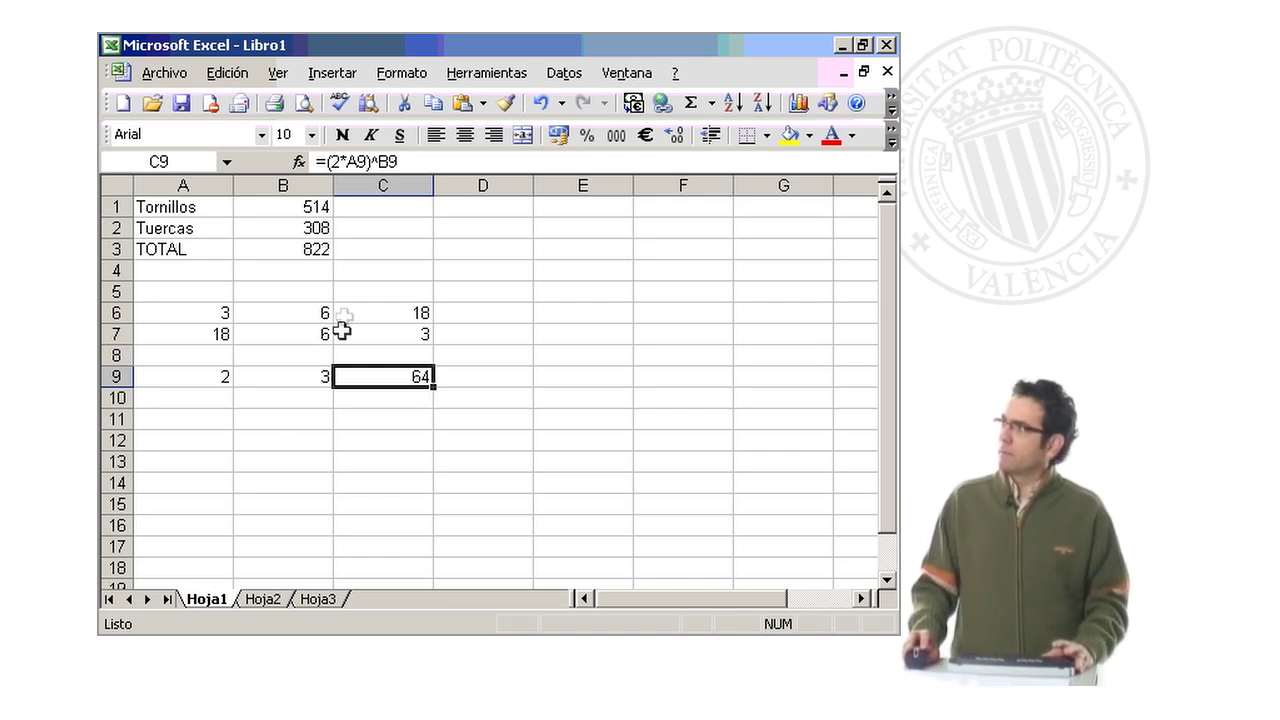
{"action": "left_click", "coordinate": [288, 420]}
{"action": "left_click", "coordinate": [384, 420]}
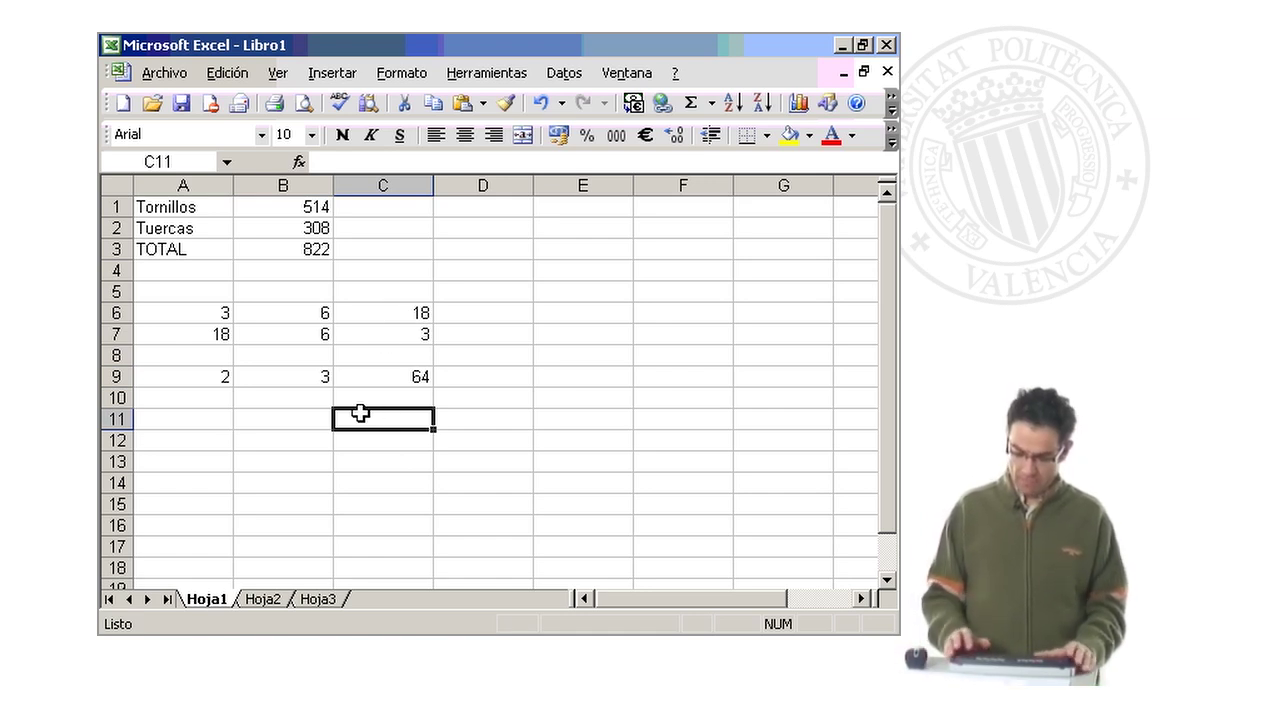
- Enter =-B9 in C11 to show -3, then recheck it alongside the C9 formula
{"action": "type", "text": "-"}
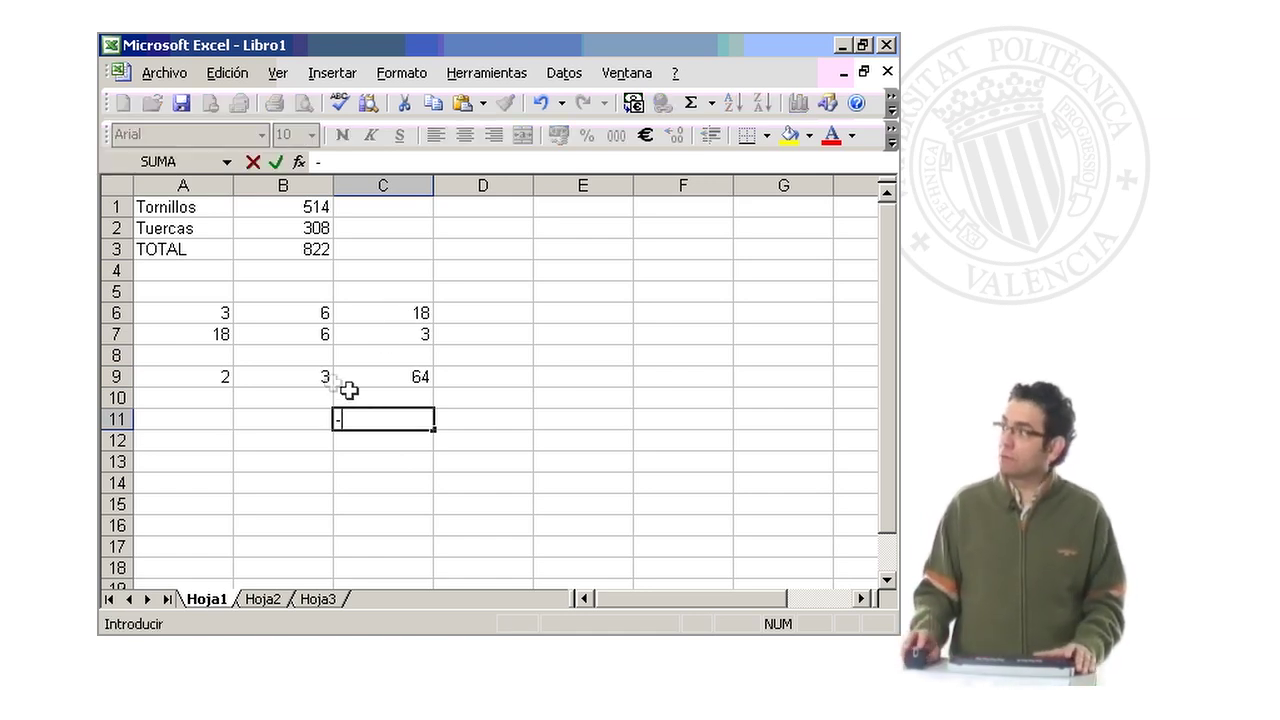
{"action": "left_click", "coordinate": [308, 371]}
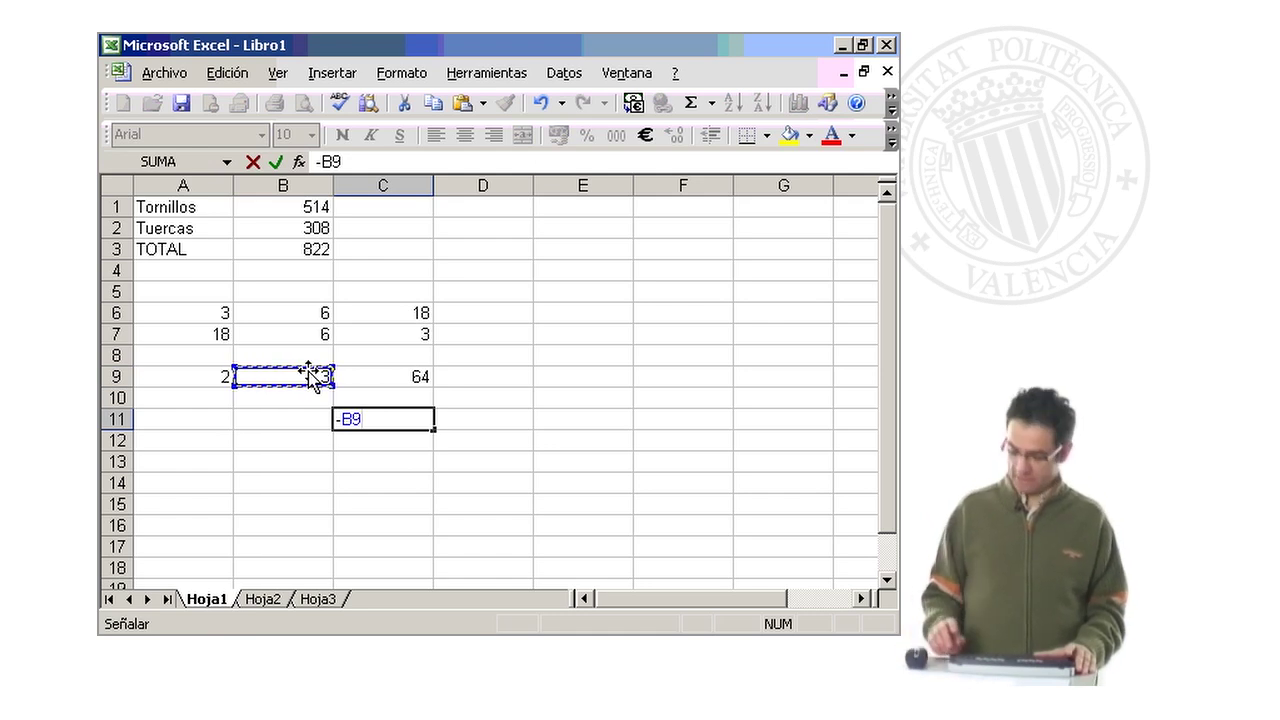
{"action": "key", "text": "Return"}
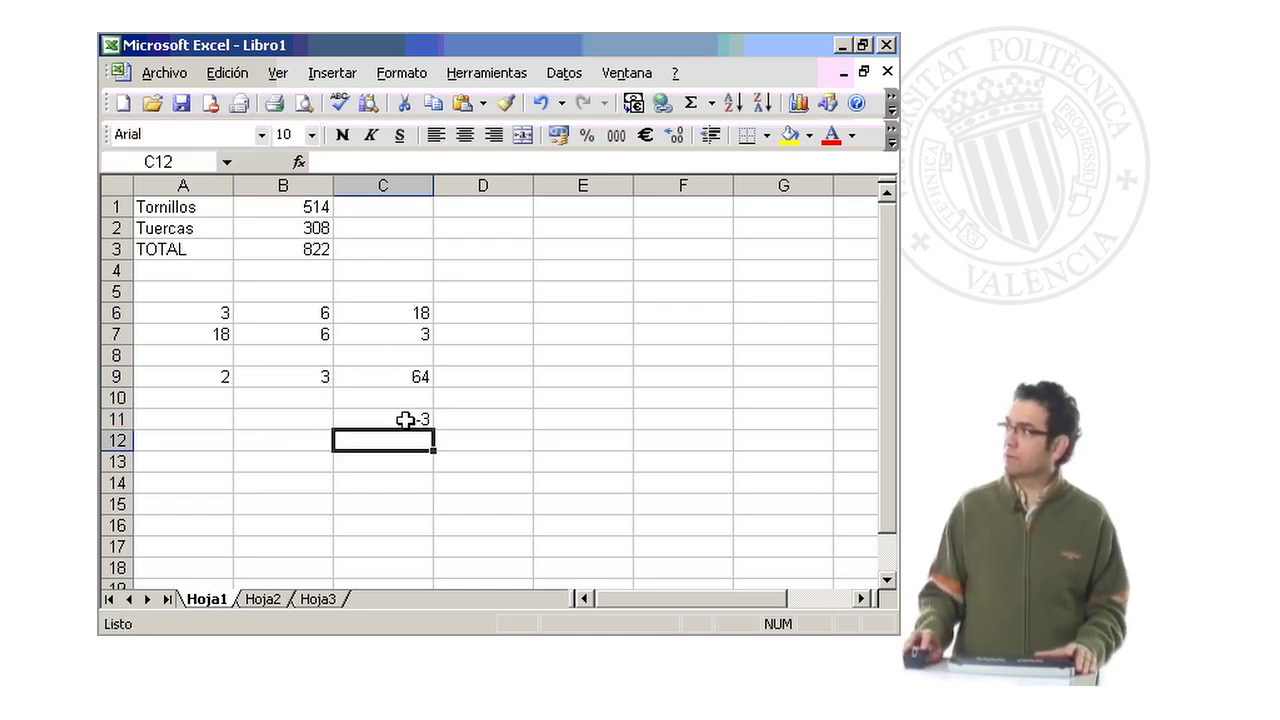
{"action": "left_click", "coordinate": [408, 419]}
{"action": "left_click", "coordinate": [326, 161]}
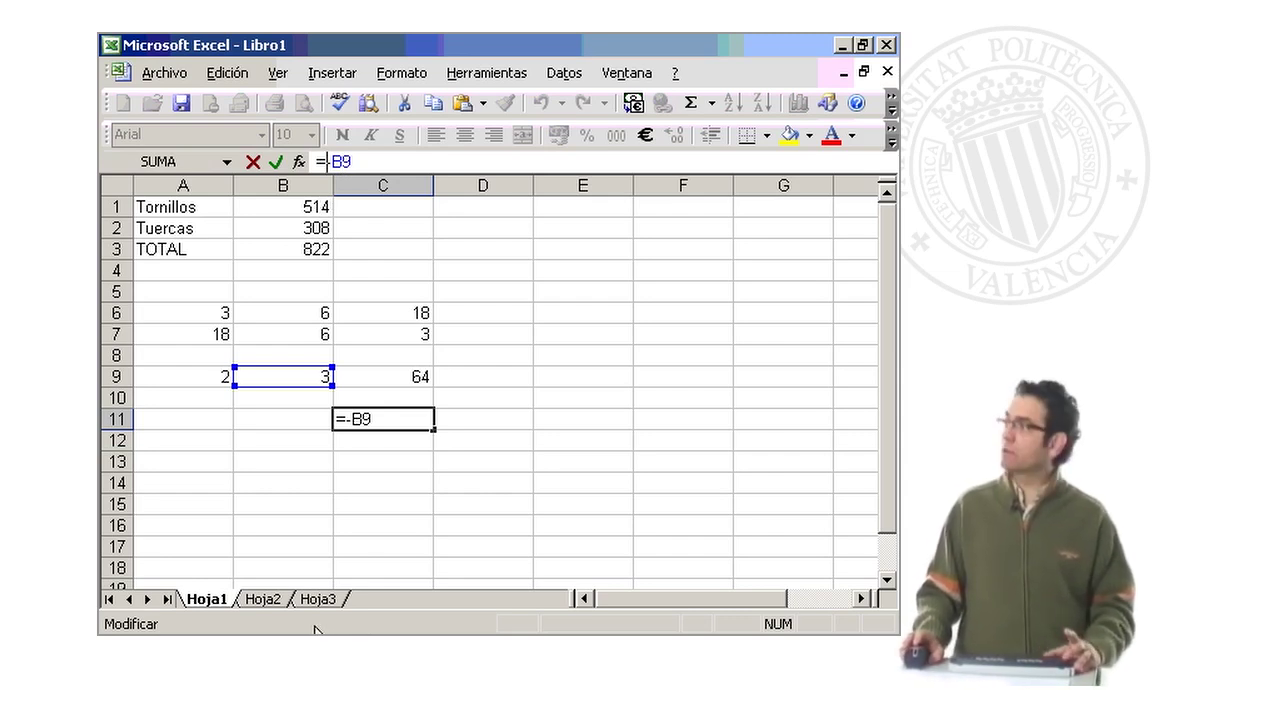
{"action": "key", "text": "Return"}
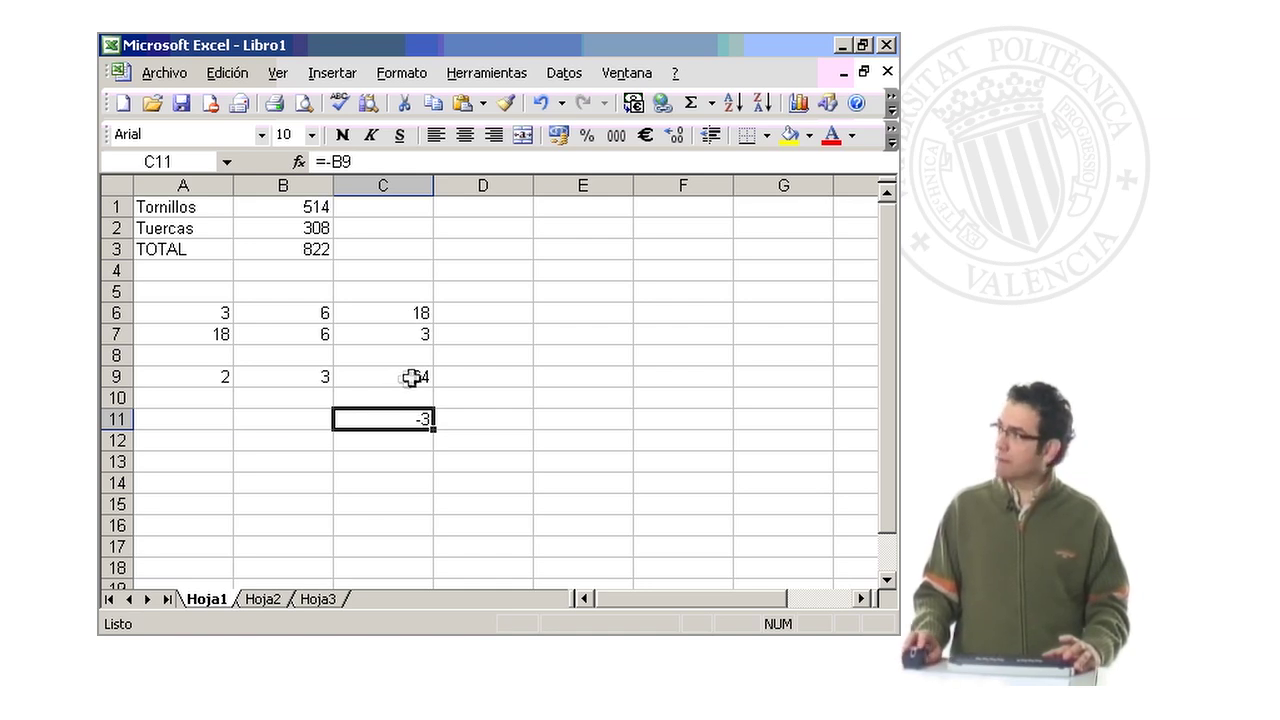
{"action": "left_click", "coordinate": [402, 378]}
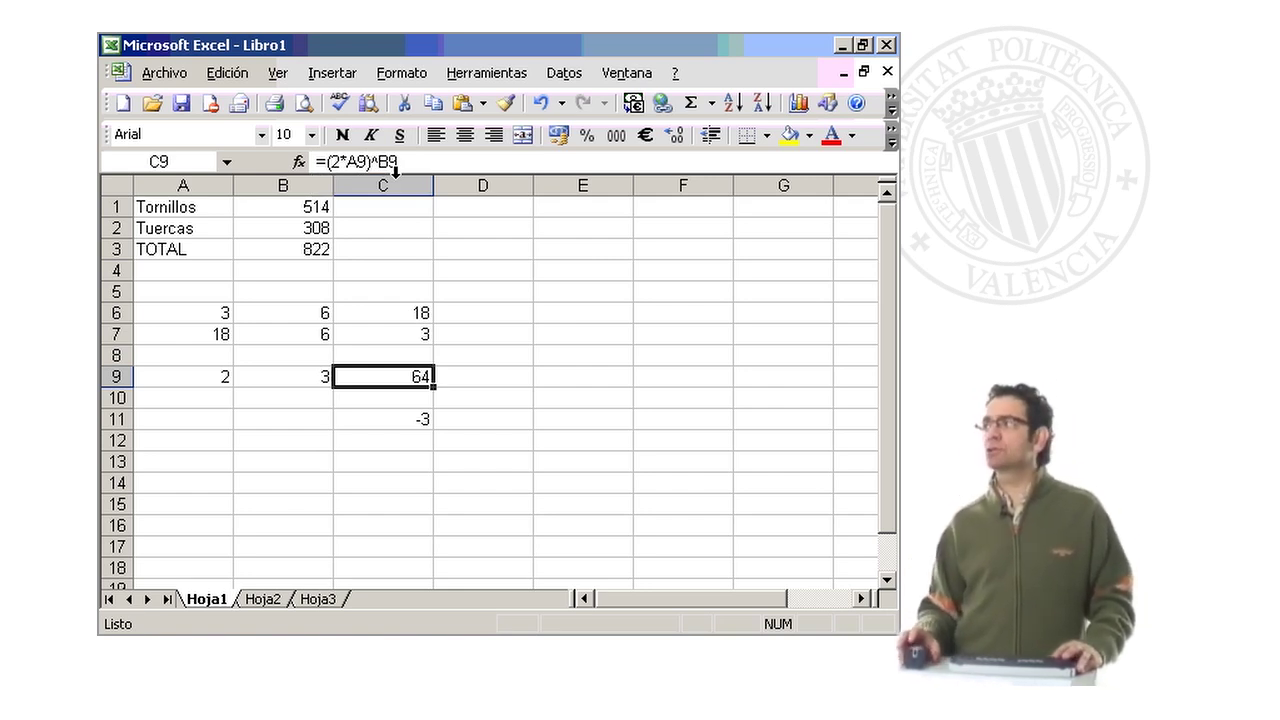
- Type the numbers 1, 2, 3, 4, 5 across A15:E15 and begin a formula in F15
{"action": "left_click", "coordinate": [196, 503]}
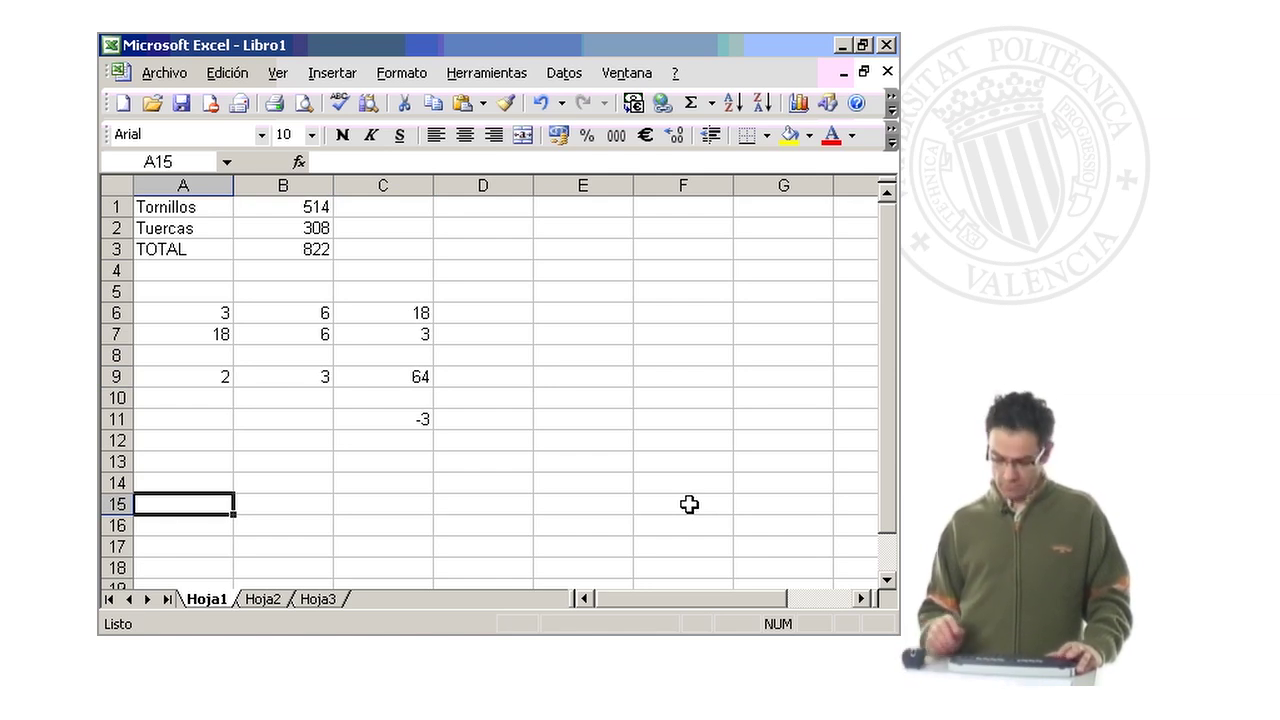
{"action": "type", "text": "1\t2\t3\t"}
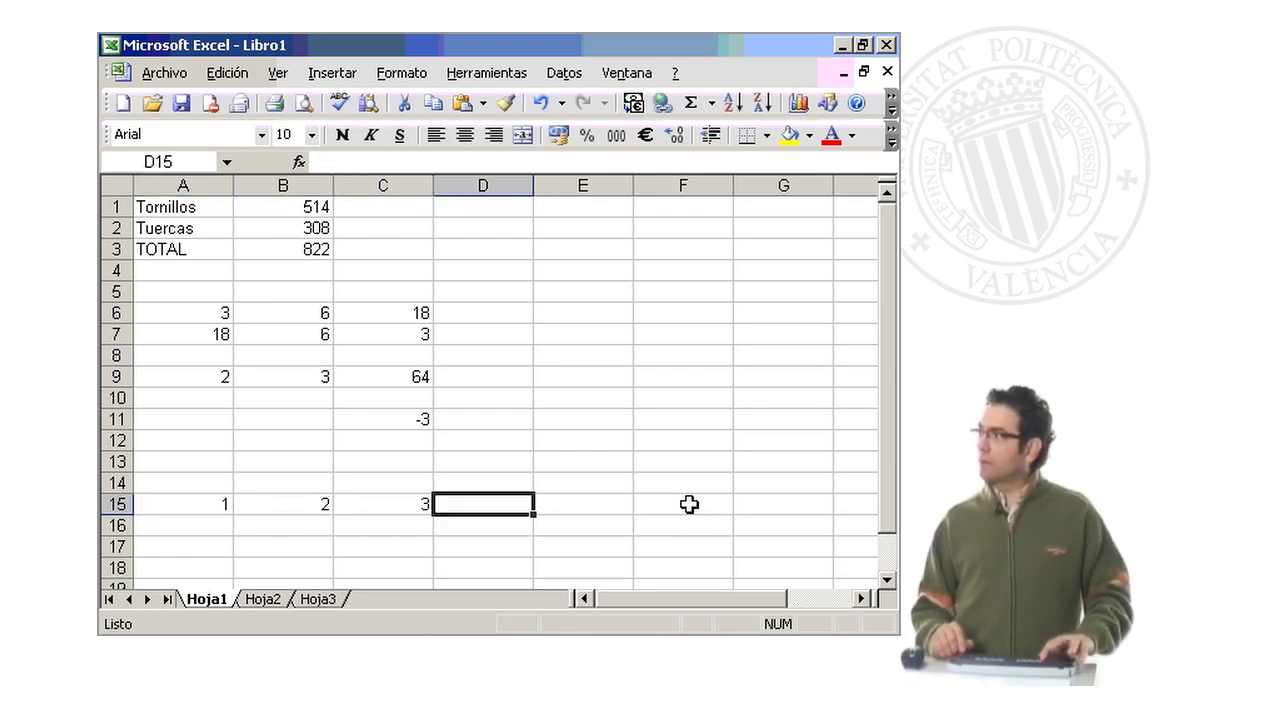
{"action": "type", "text": "4\t5"}
{"action": "key", "text": "Tab"}
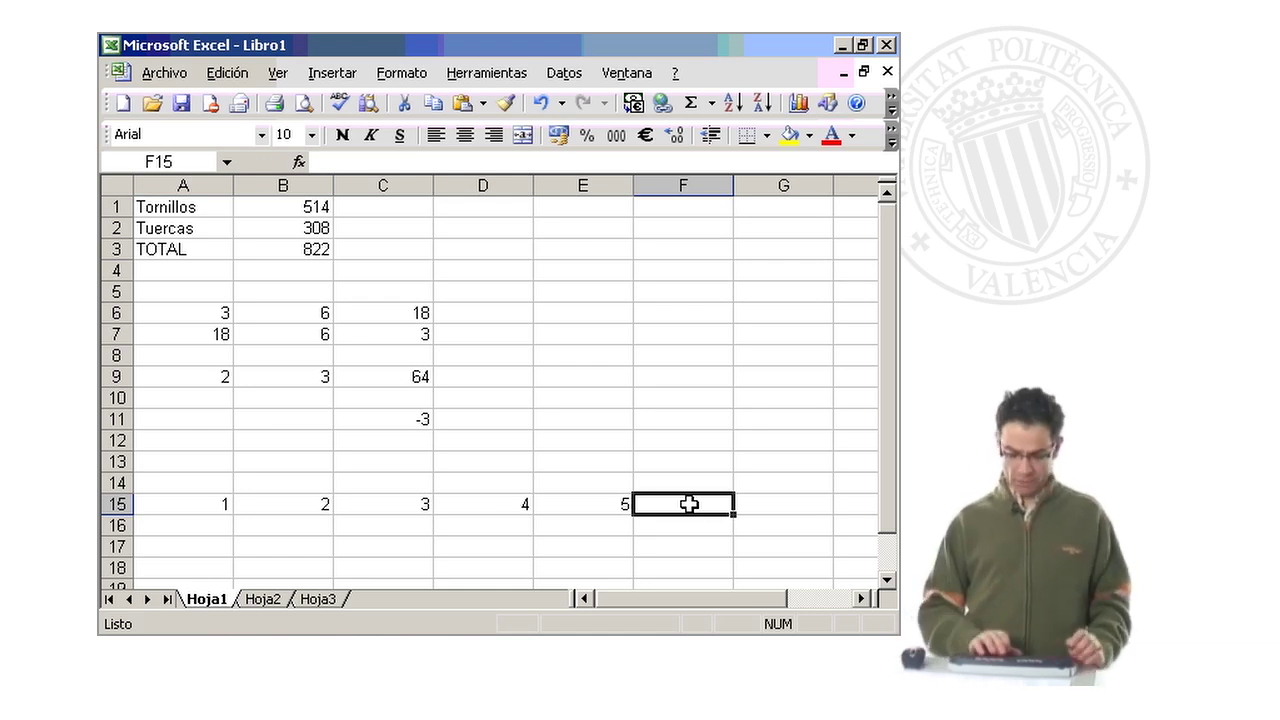
{"action": "type", "text": "="}
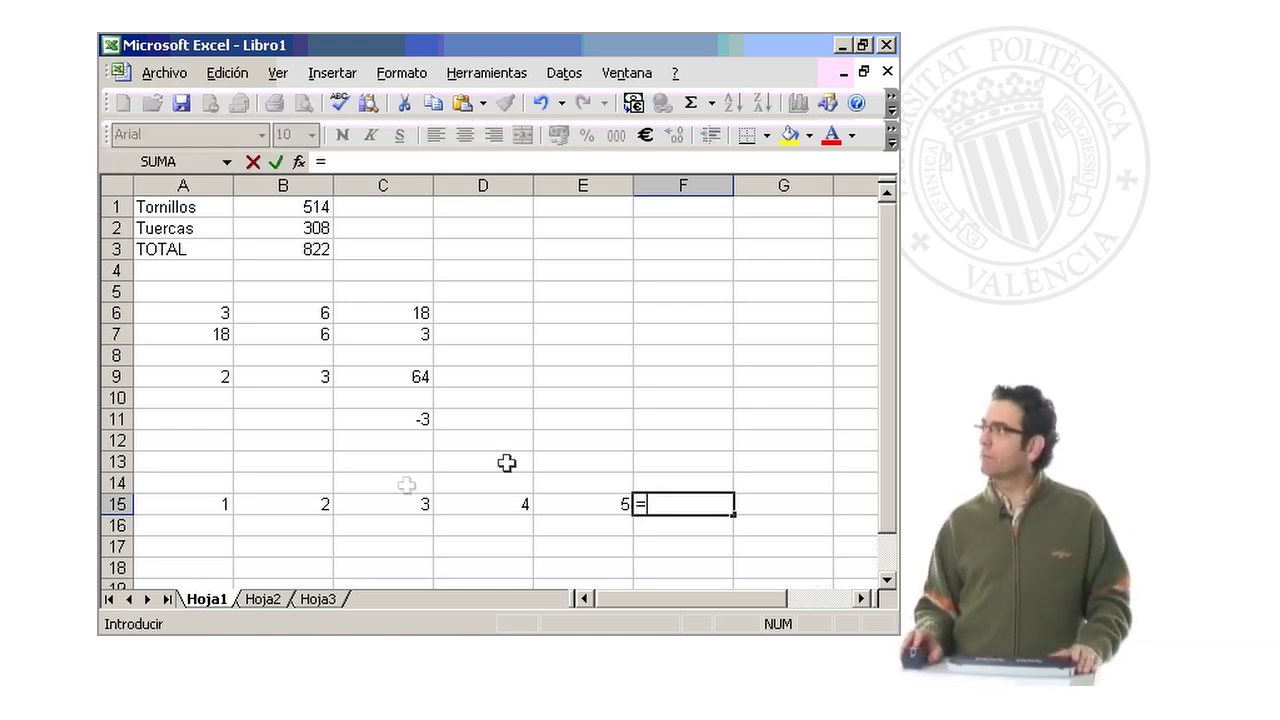
- Build =A15+B15^C15*D15-E15 in F15 from cell references, returning 28
{"action": "left_click", "coordinate": [184, 500]}
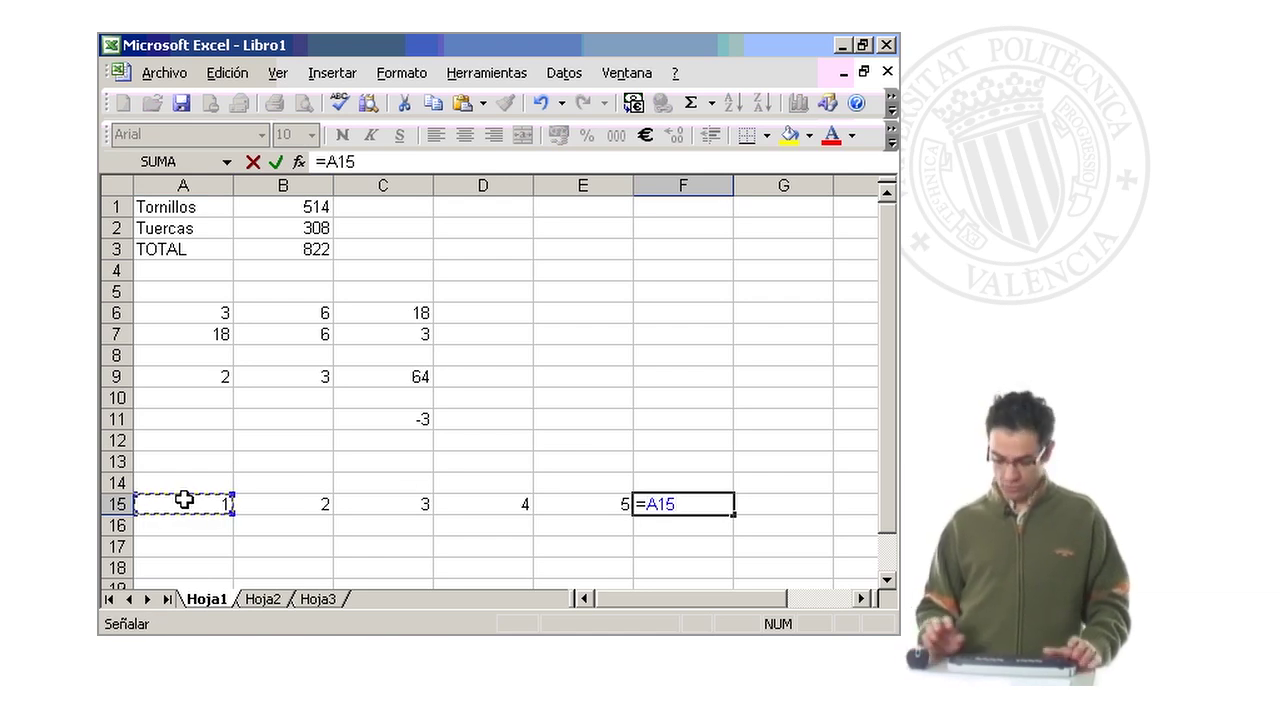
{"action": "type", "text": "+"}
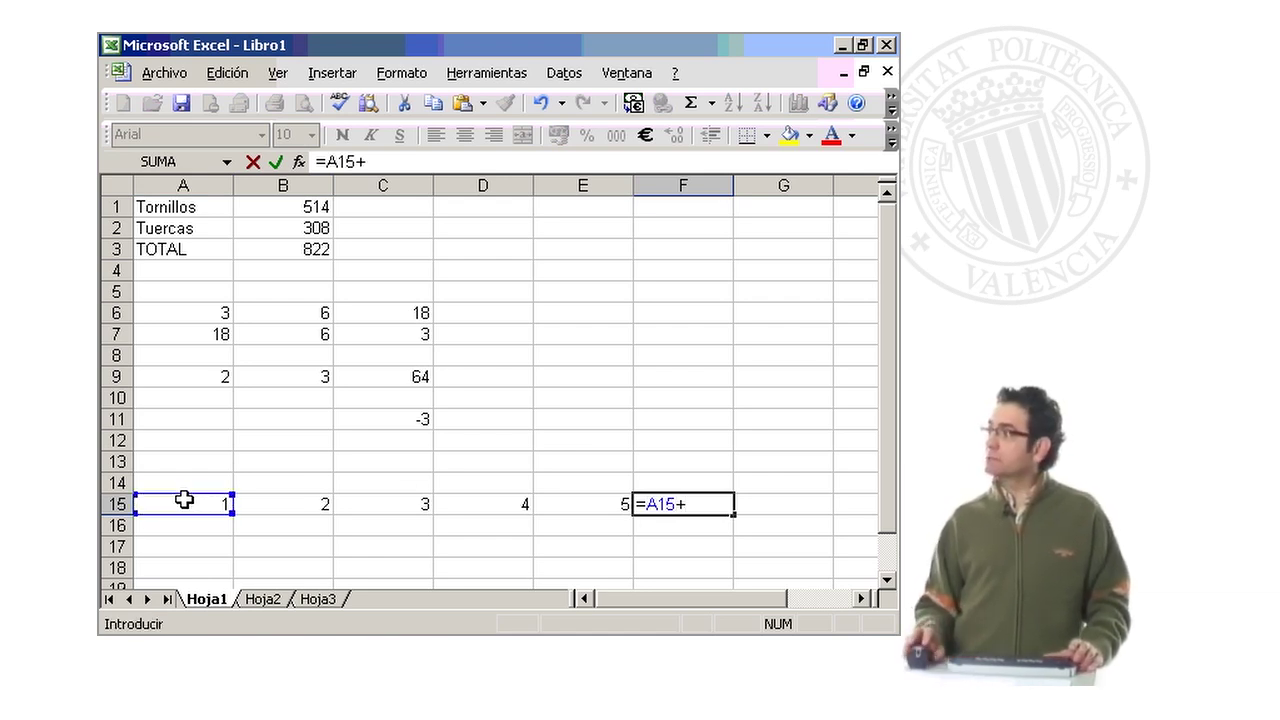
{"action": "left_click", "coordinate": [262, 508]}
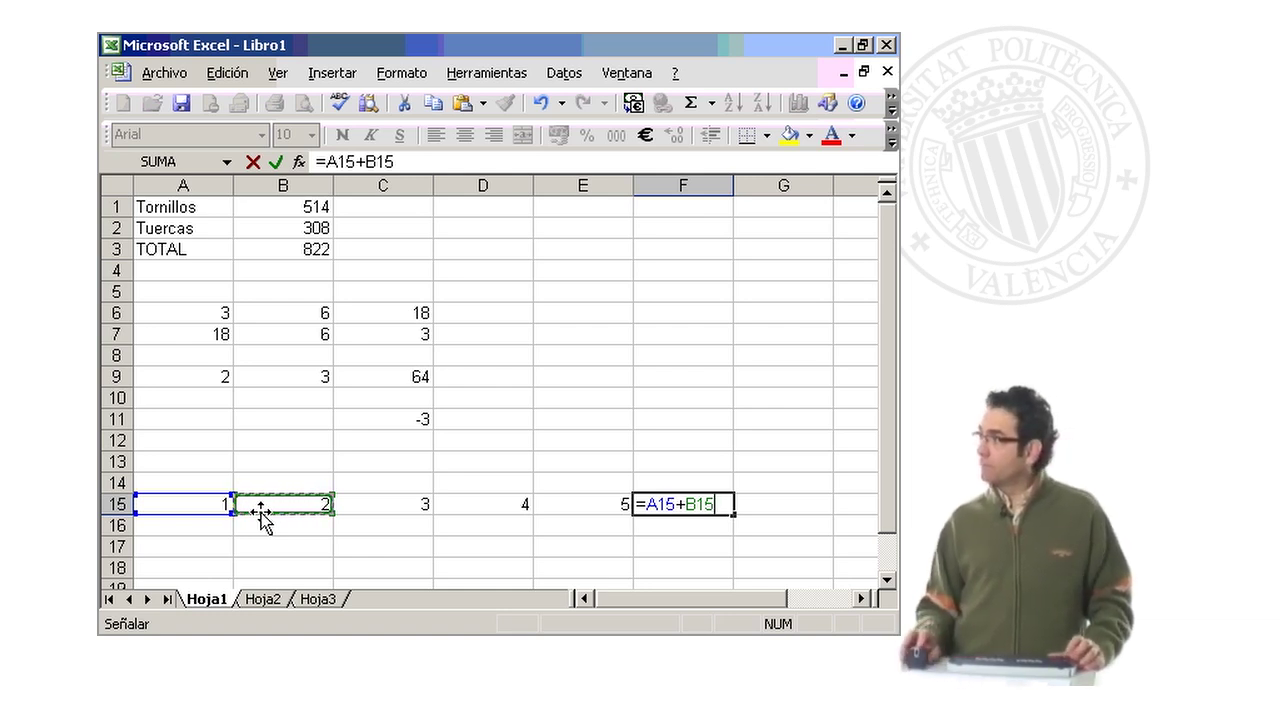
{"action": "type", "text": "^"}
{"action": "left_click", "coordinate": [394, 504]}
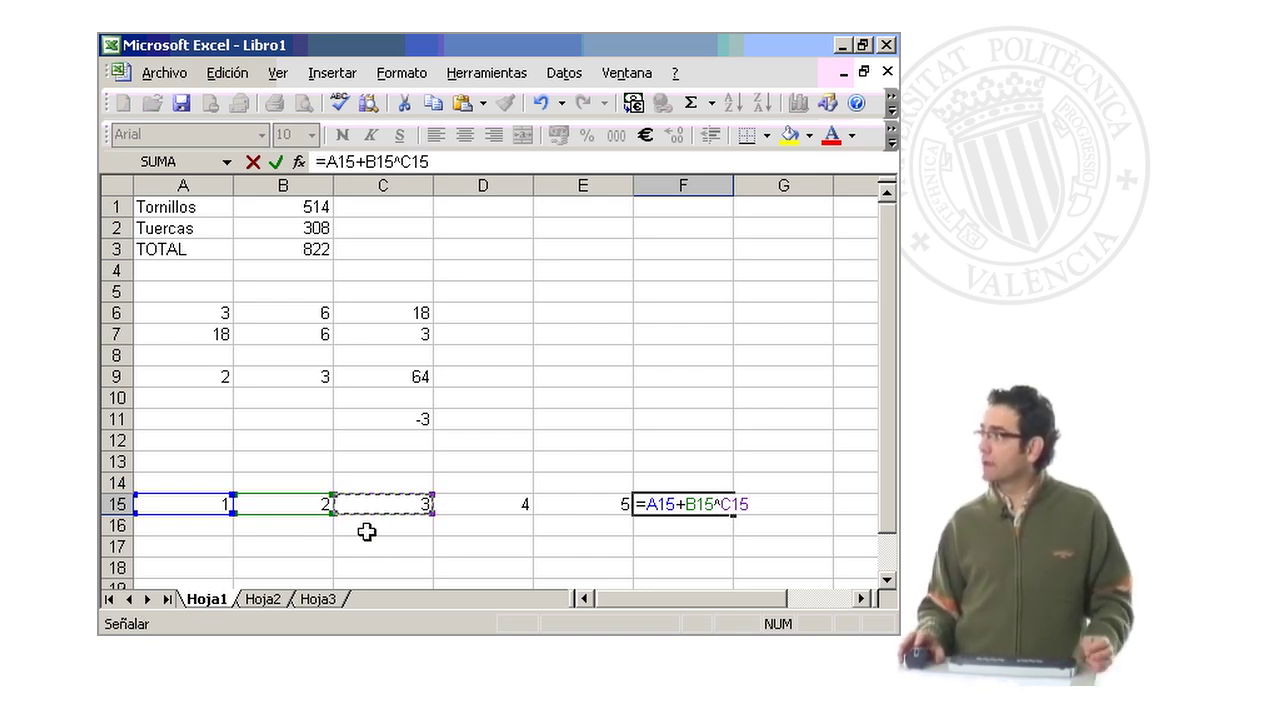
{"action": "type", "text": "*"}
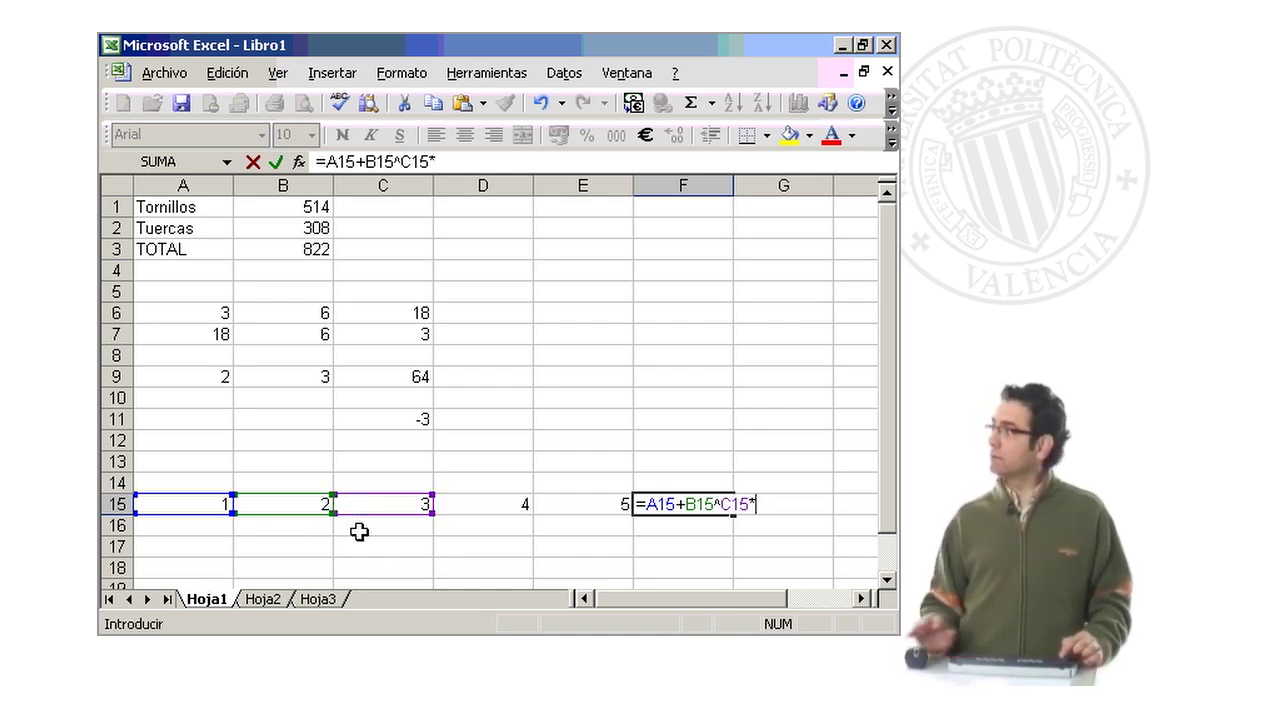
{"action": "left_click", "coordinate": [474, 510]}
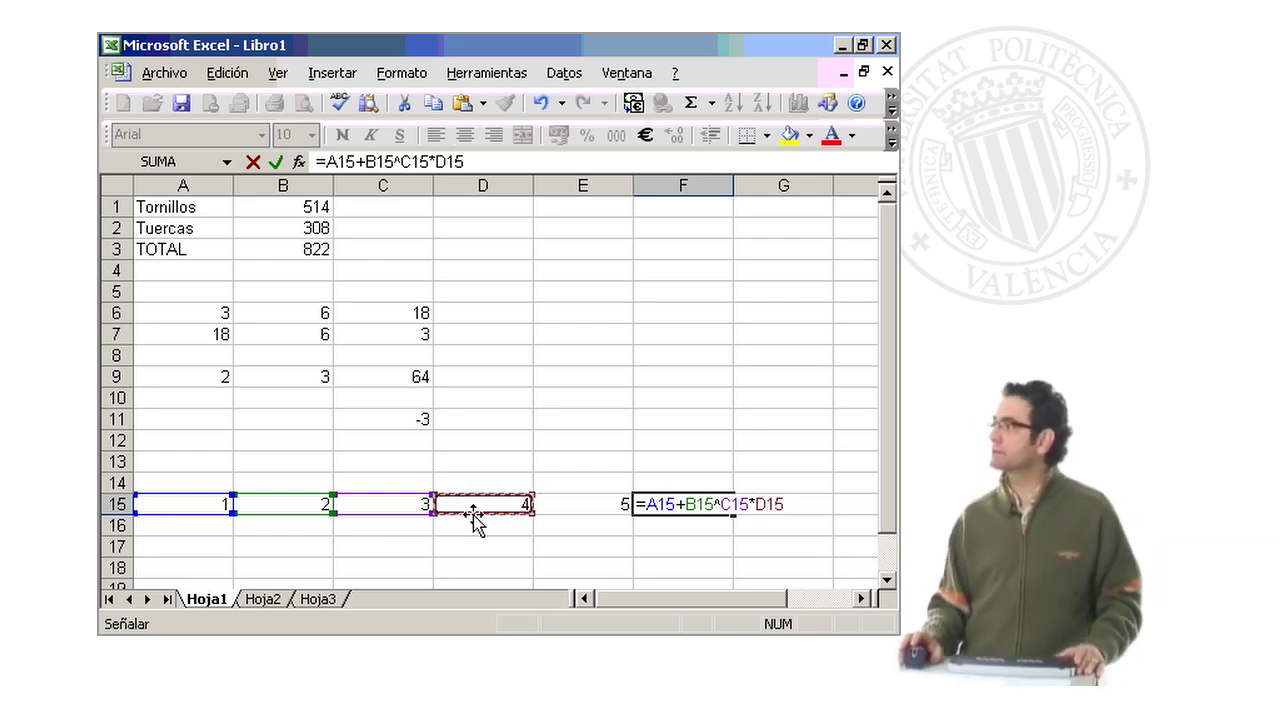
{"action": "type", "text": "-"}
{"action": "left_click", "coordinate": [581, 505]}
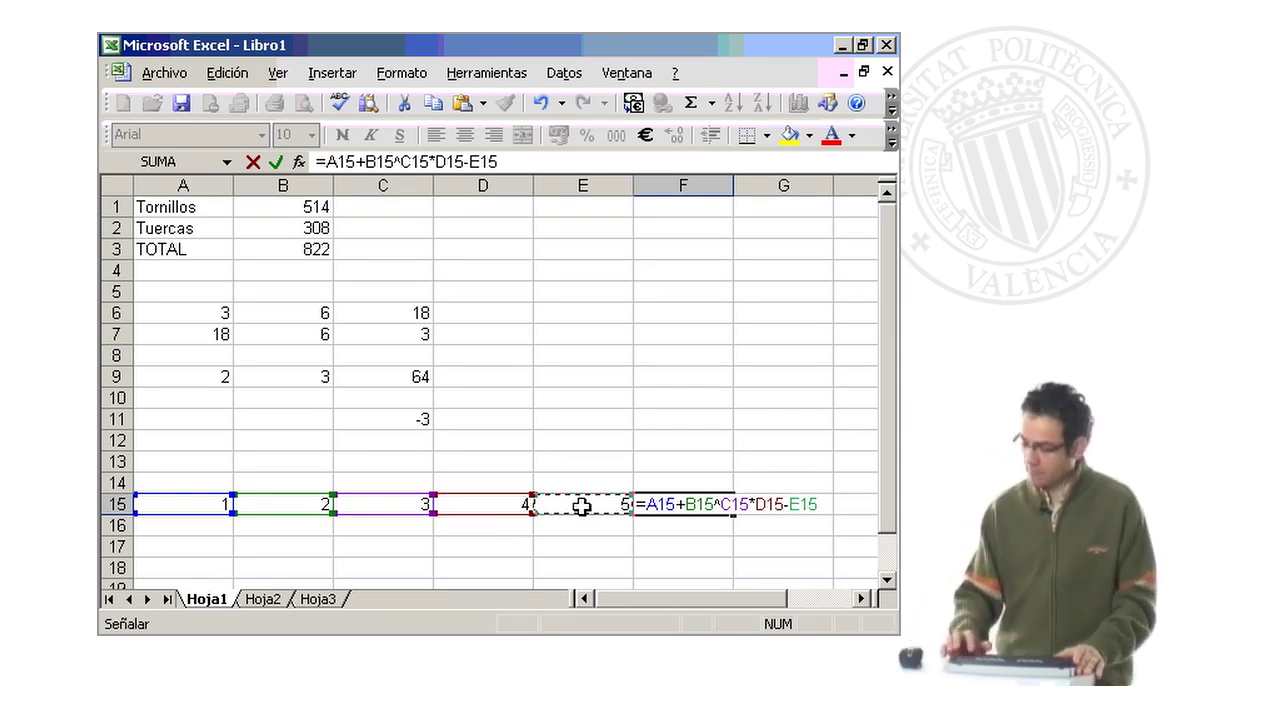
{"action": "key", "text": "Return"}
{"action": "left_click", "coordinate": [700, 505]}
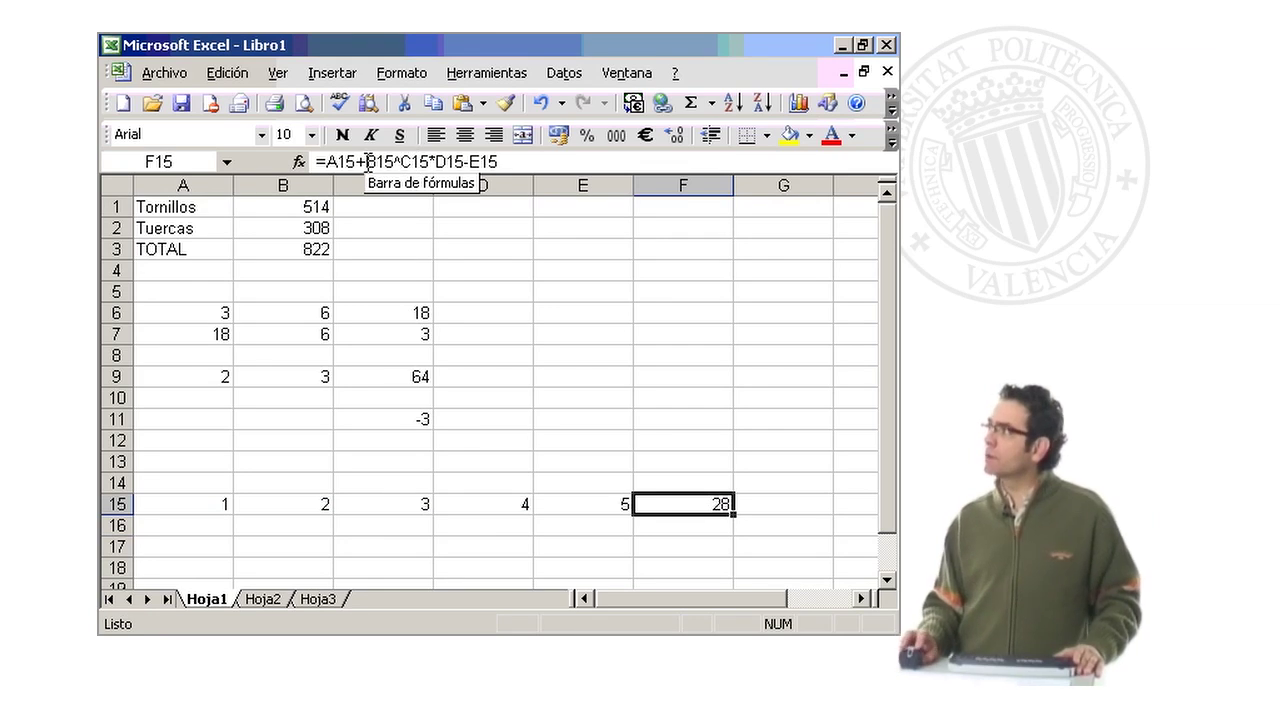
{"action": "left_click_drag", "start_coordinate": [368, 161], "coordinate": [424, 162]}
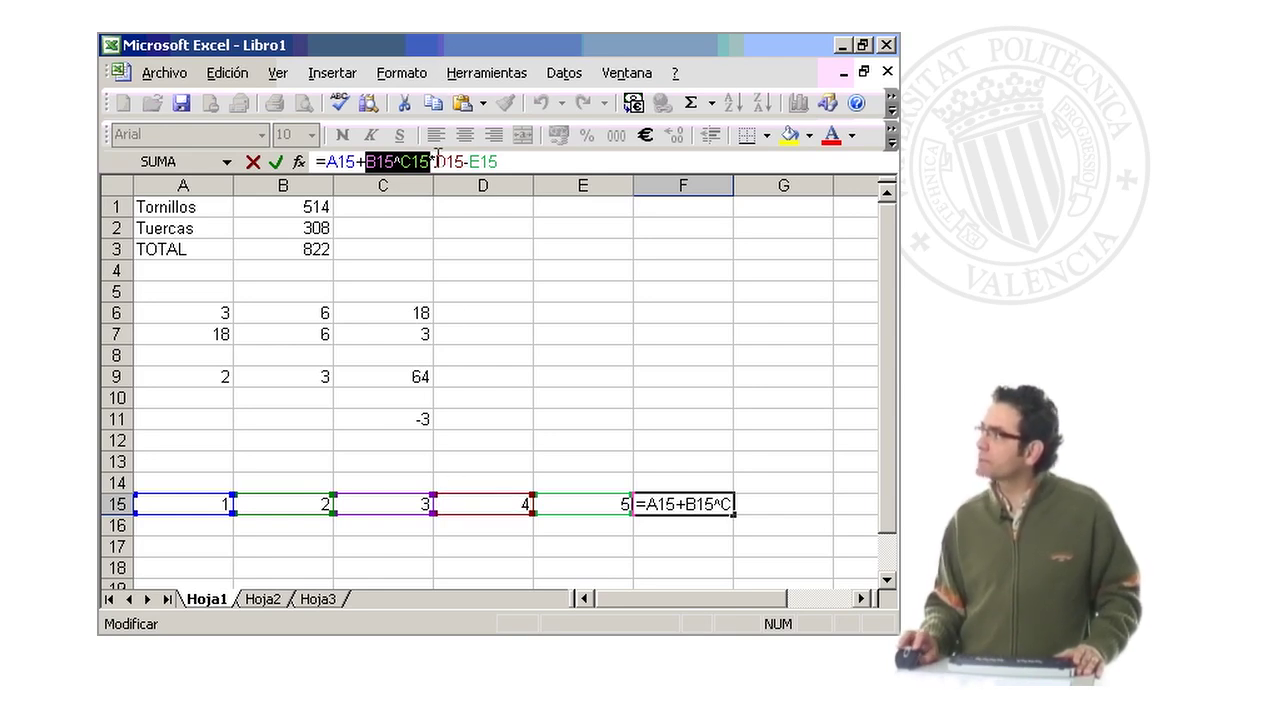
{"action": "left_click_drag", "start_coordinate": [437, 160], "coordinate": [447, 160]}
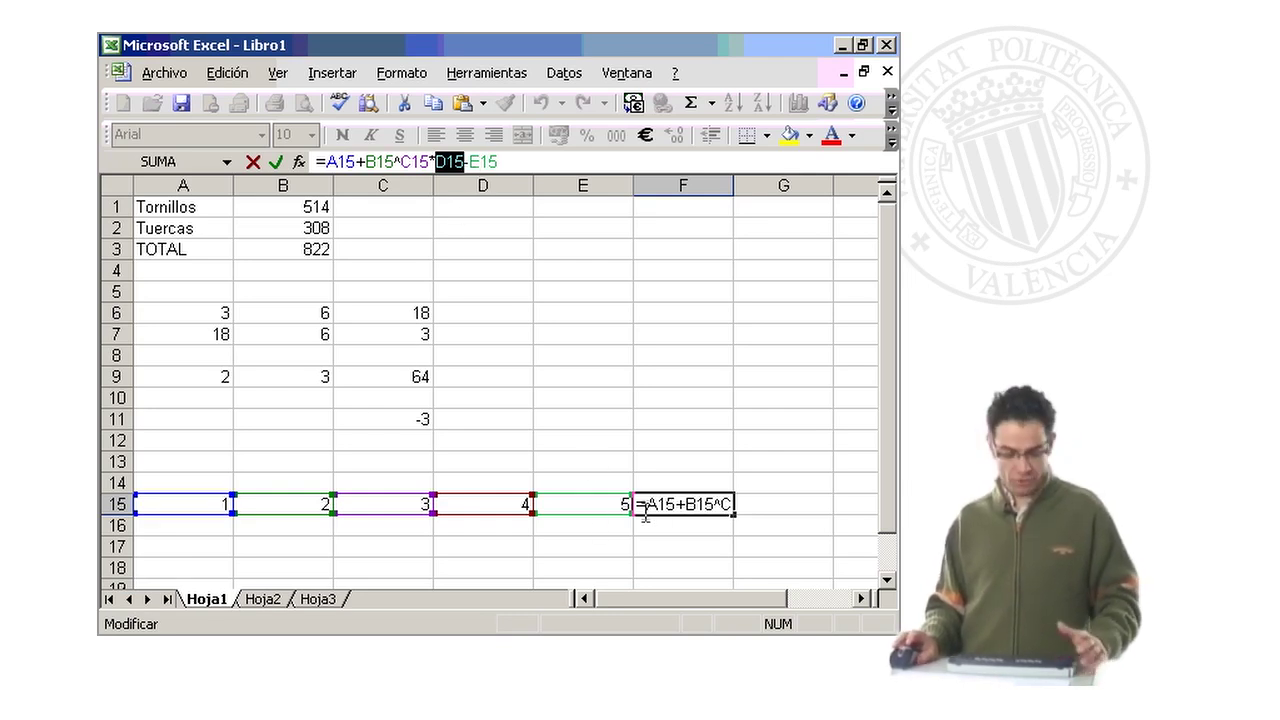
{"action": "key", "text": "Return"}
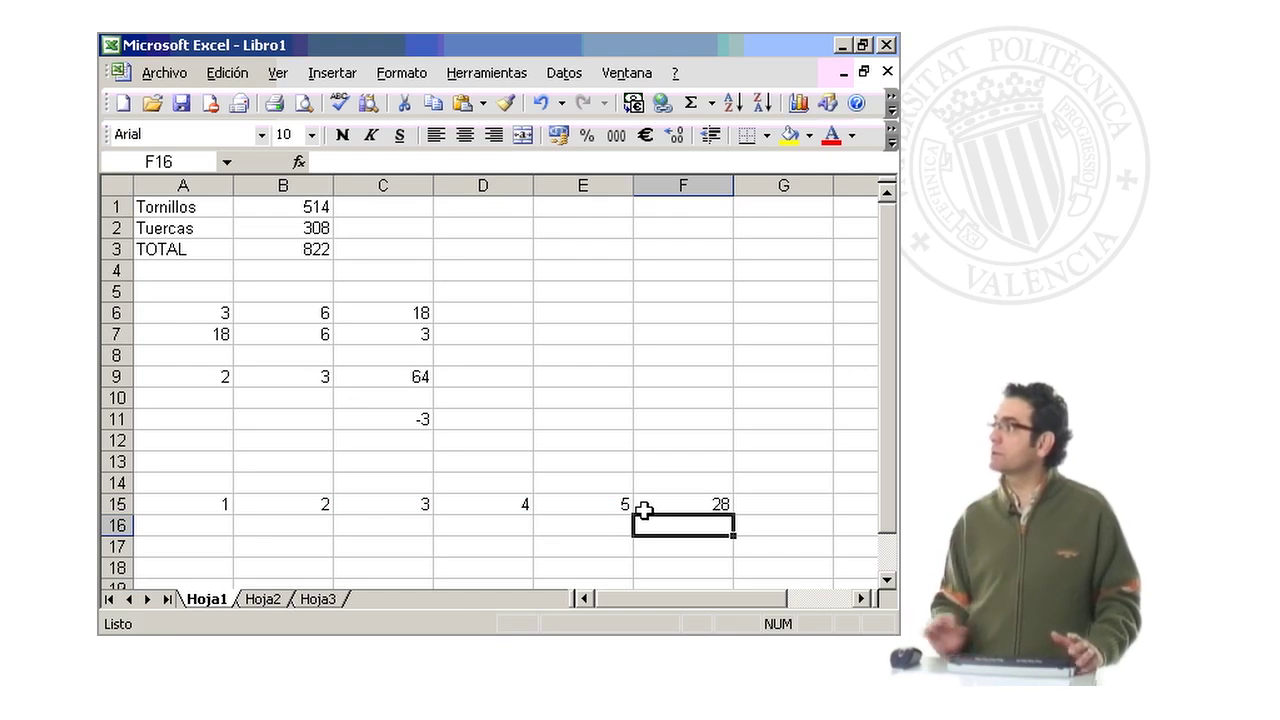
{"action": "left_click", "coordinate": [660, 505]}
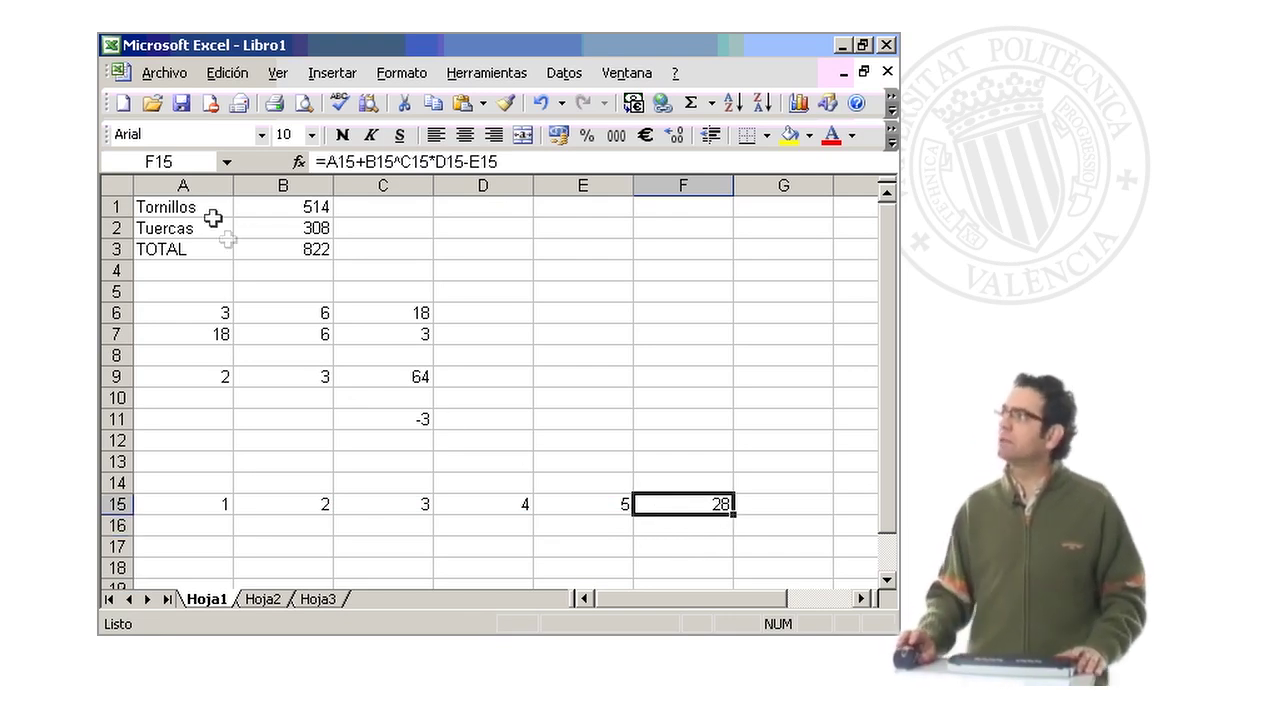
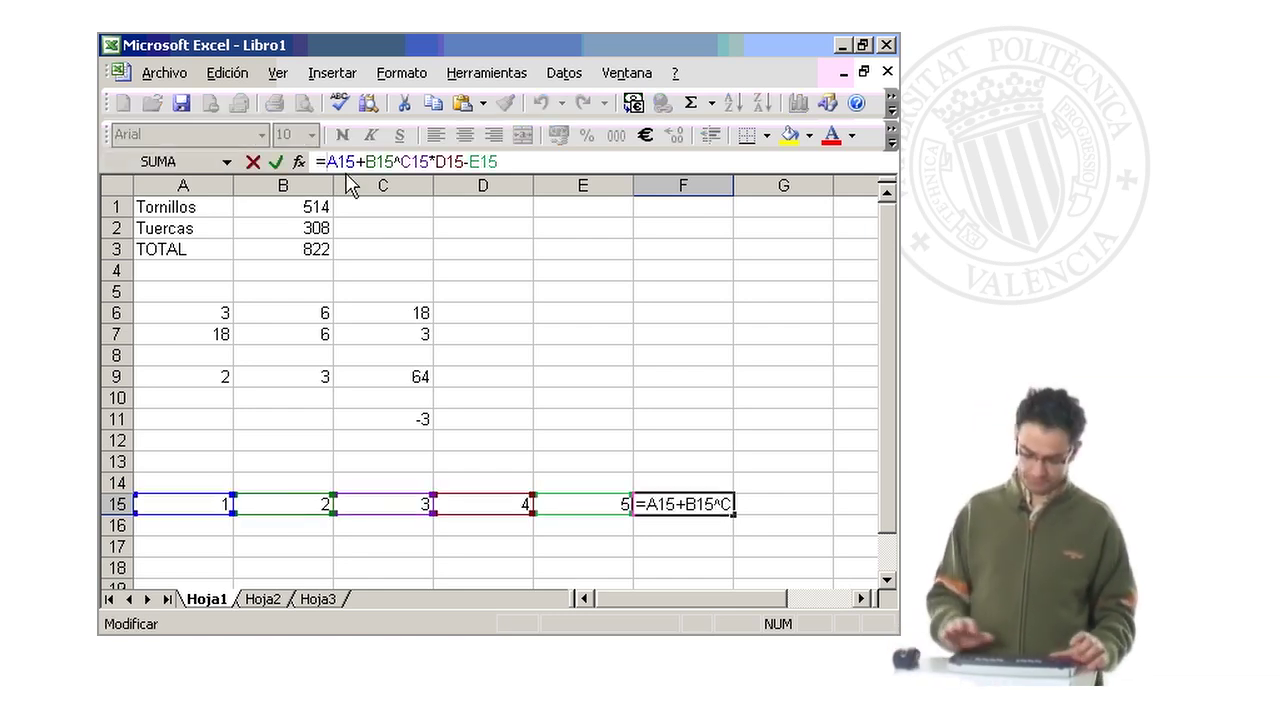
- Wrap A15+B15 and D15-E15 in parentheses in F15's formula and commit it
{"action": "type", "text": "("}
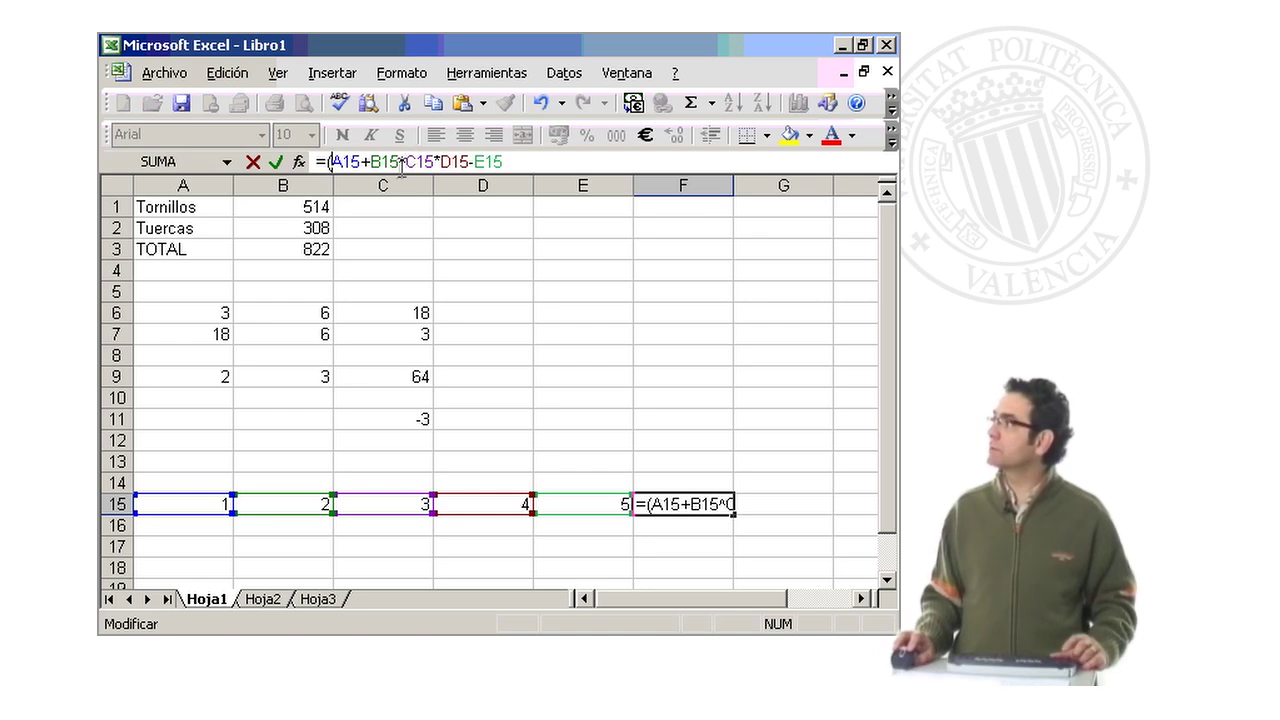
{"action": "left_click", "coordinate": [398, 165]}
{"action": "type", "text": ")"}
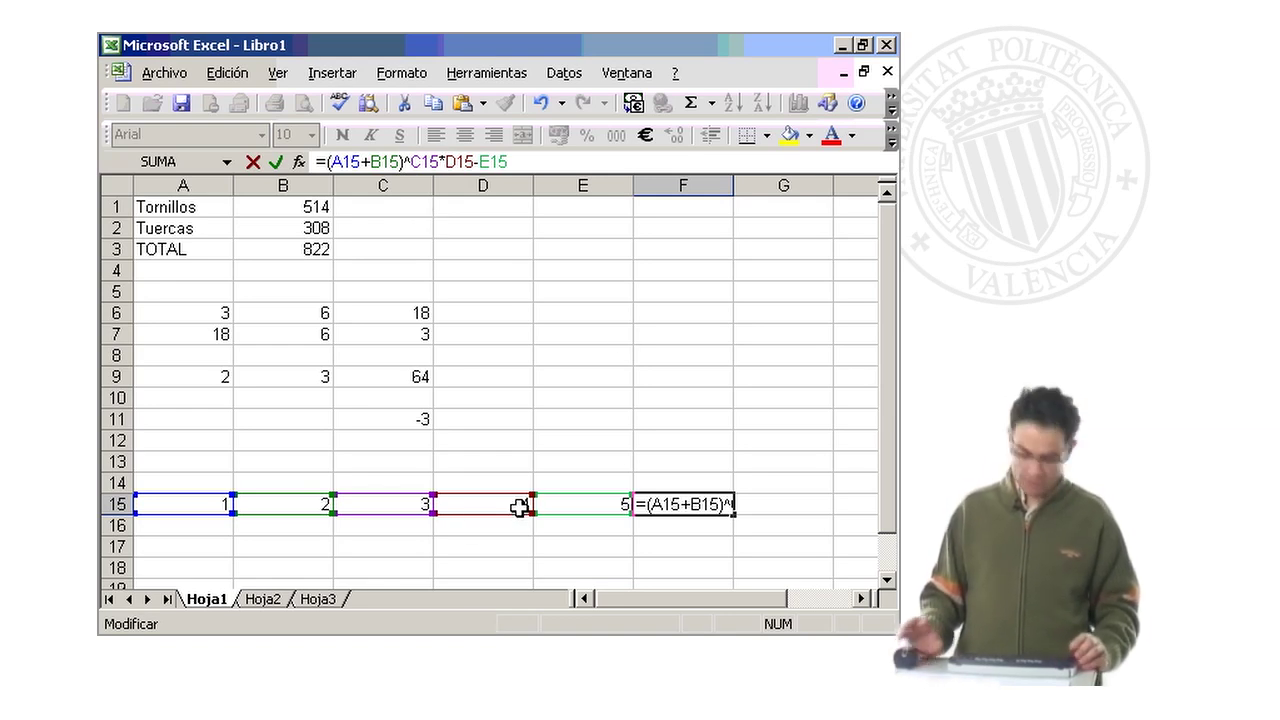
{"action": "key", "text": "Right"}
{"action": "key", "text": "Right"}
{"action": "key", "text": "Right"}
{"action": "type", "text": "("}
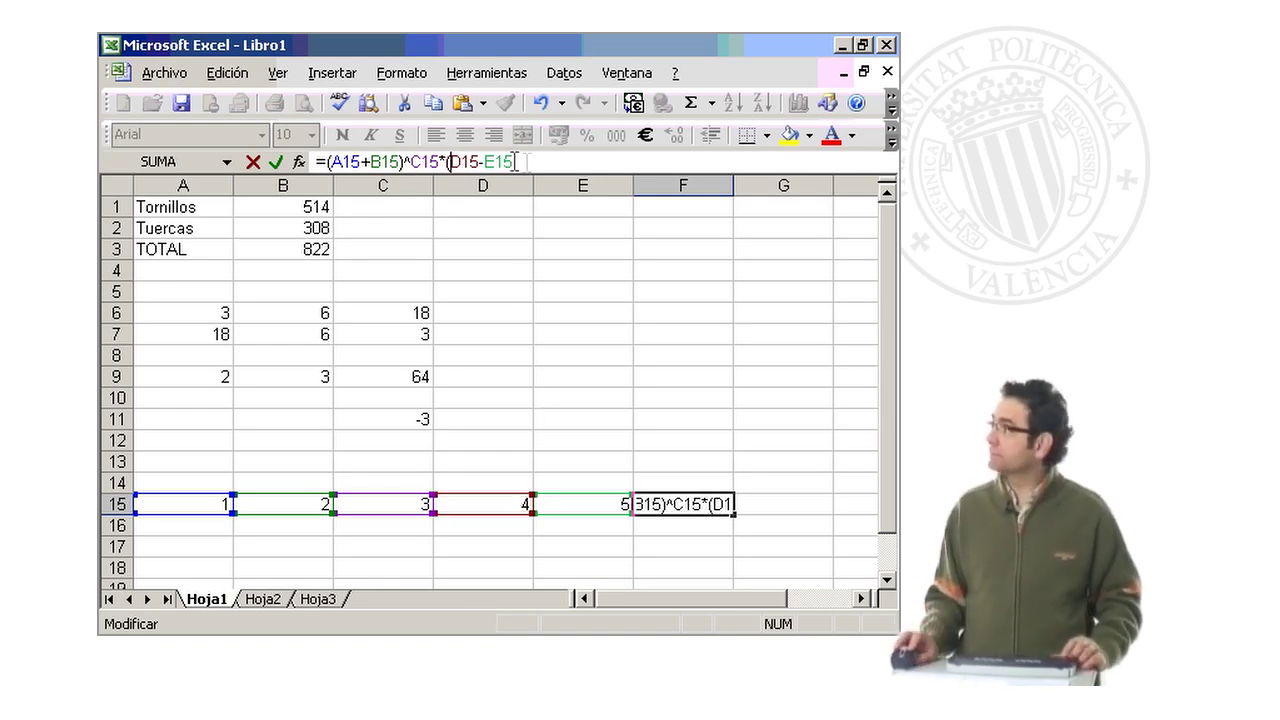
{"action": "type", "text": ")"}
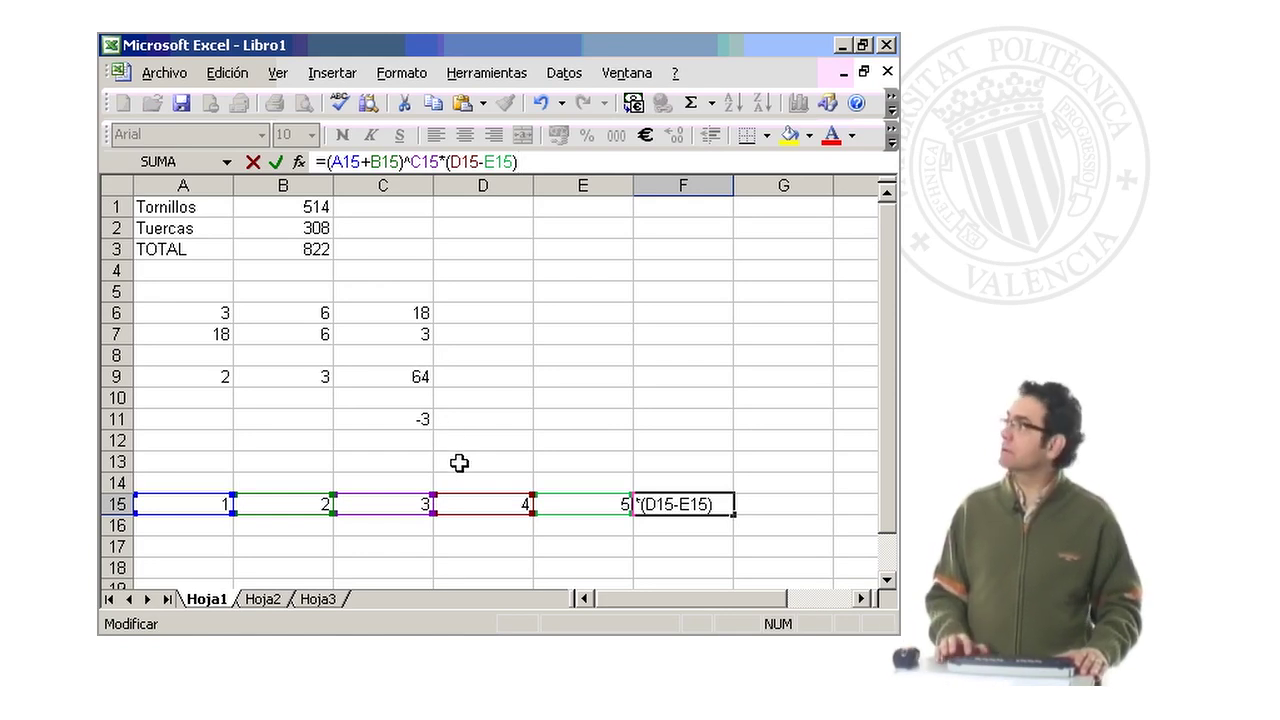
{"action": "key", "text": "Return"}
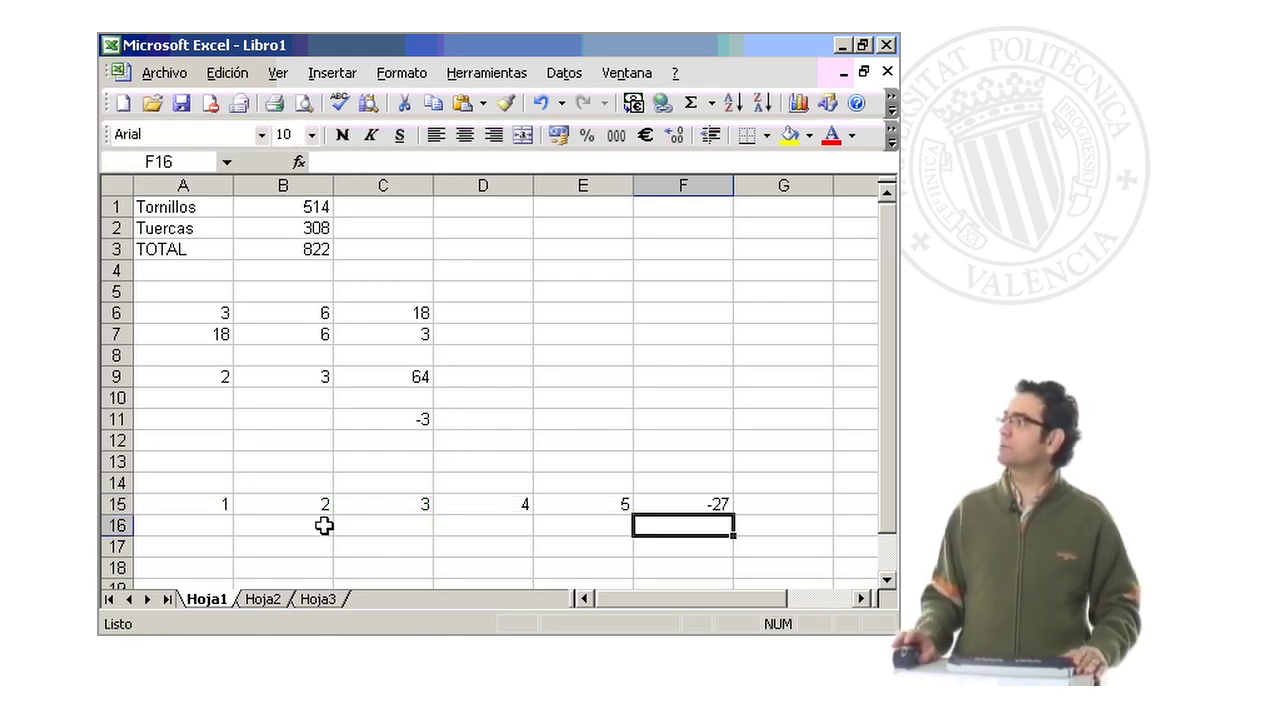